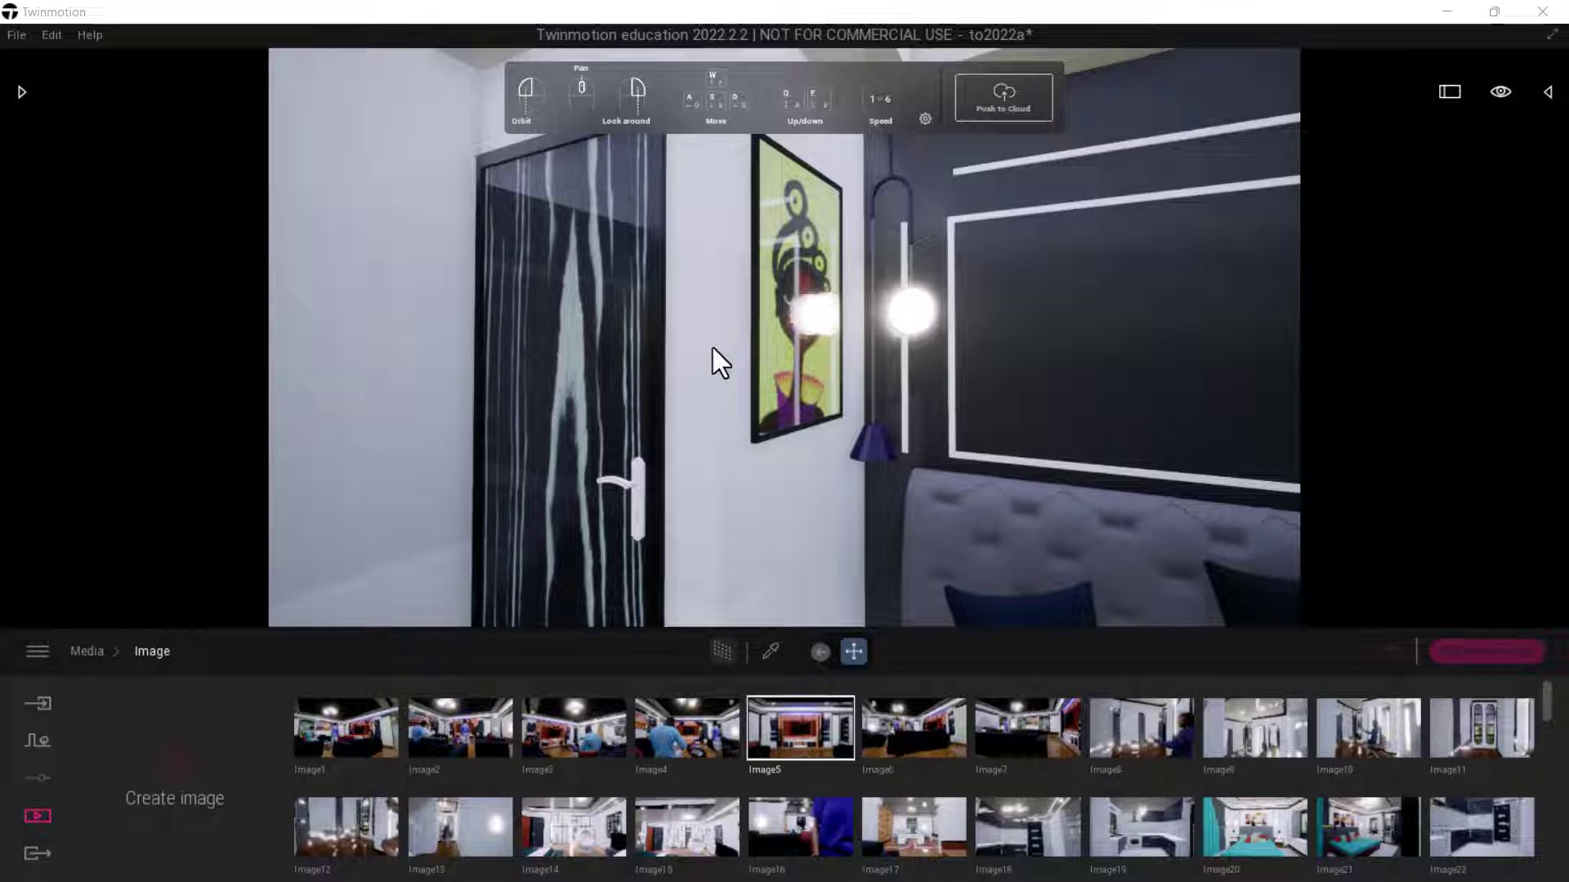
# Delete the four-panel African sunset picture from the bedroom wall.
pyautogui.scroll(3, 684, 290)
pyautogui.click(703, 283)
pyautogui.scroll(-4, 700, 296)
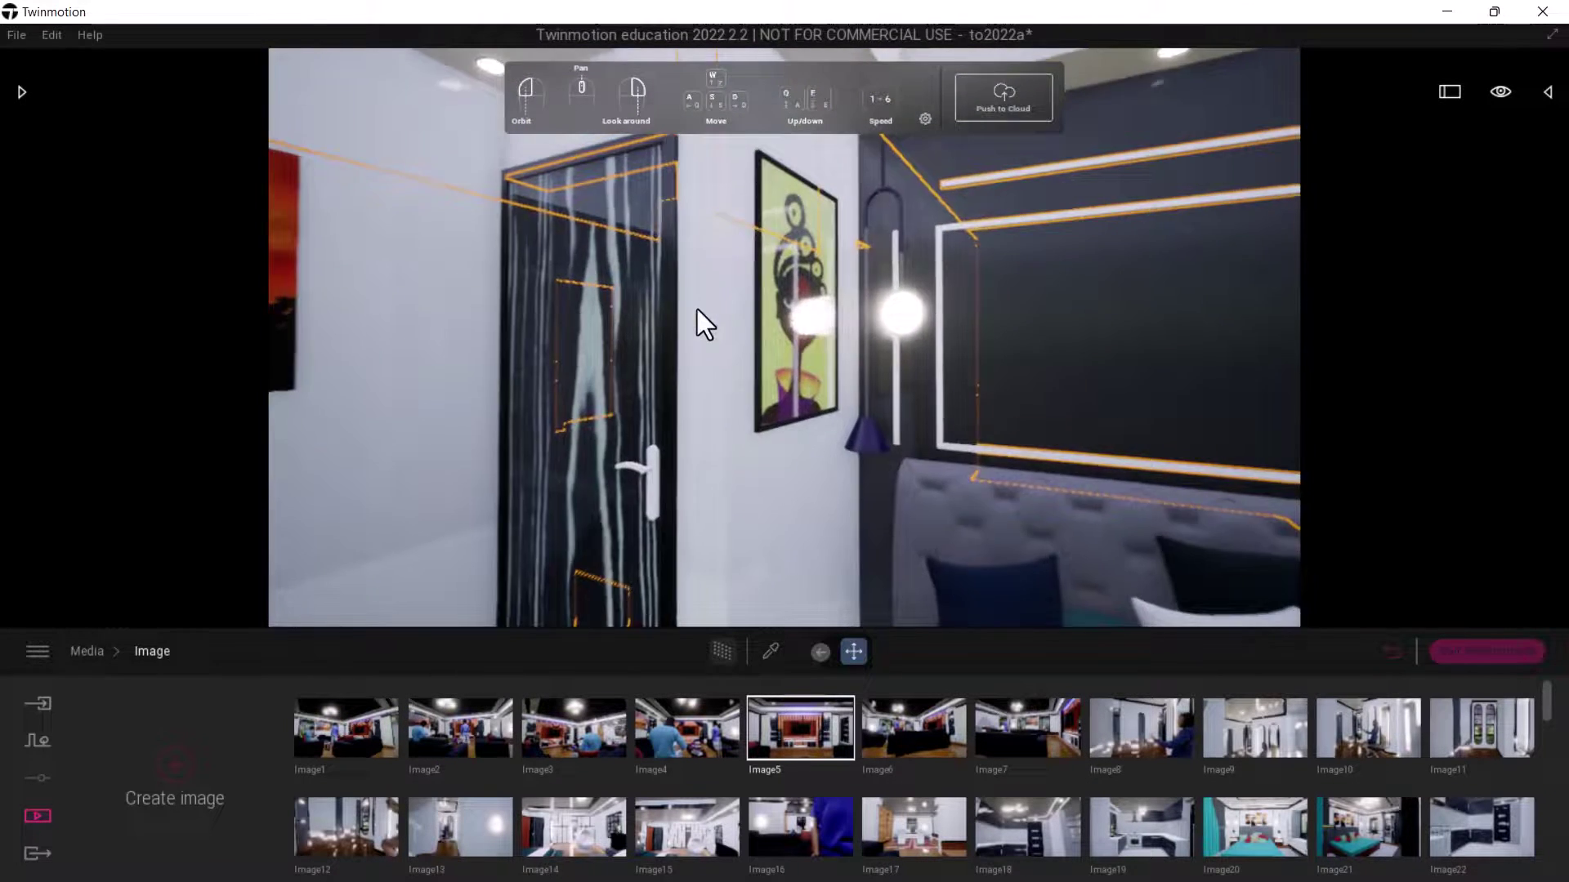
pyautogui.moveTo(698, 272); pyautogui.dragTo(660, 353, button='right')
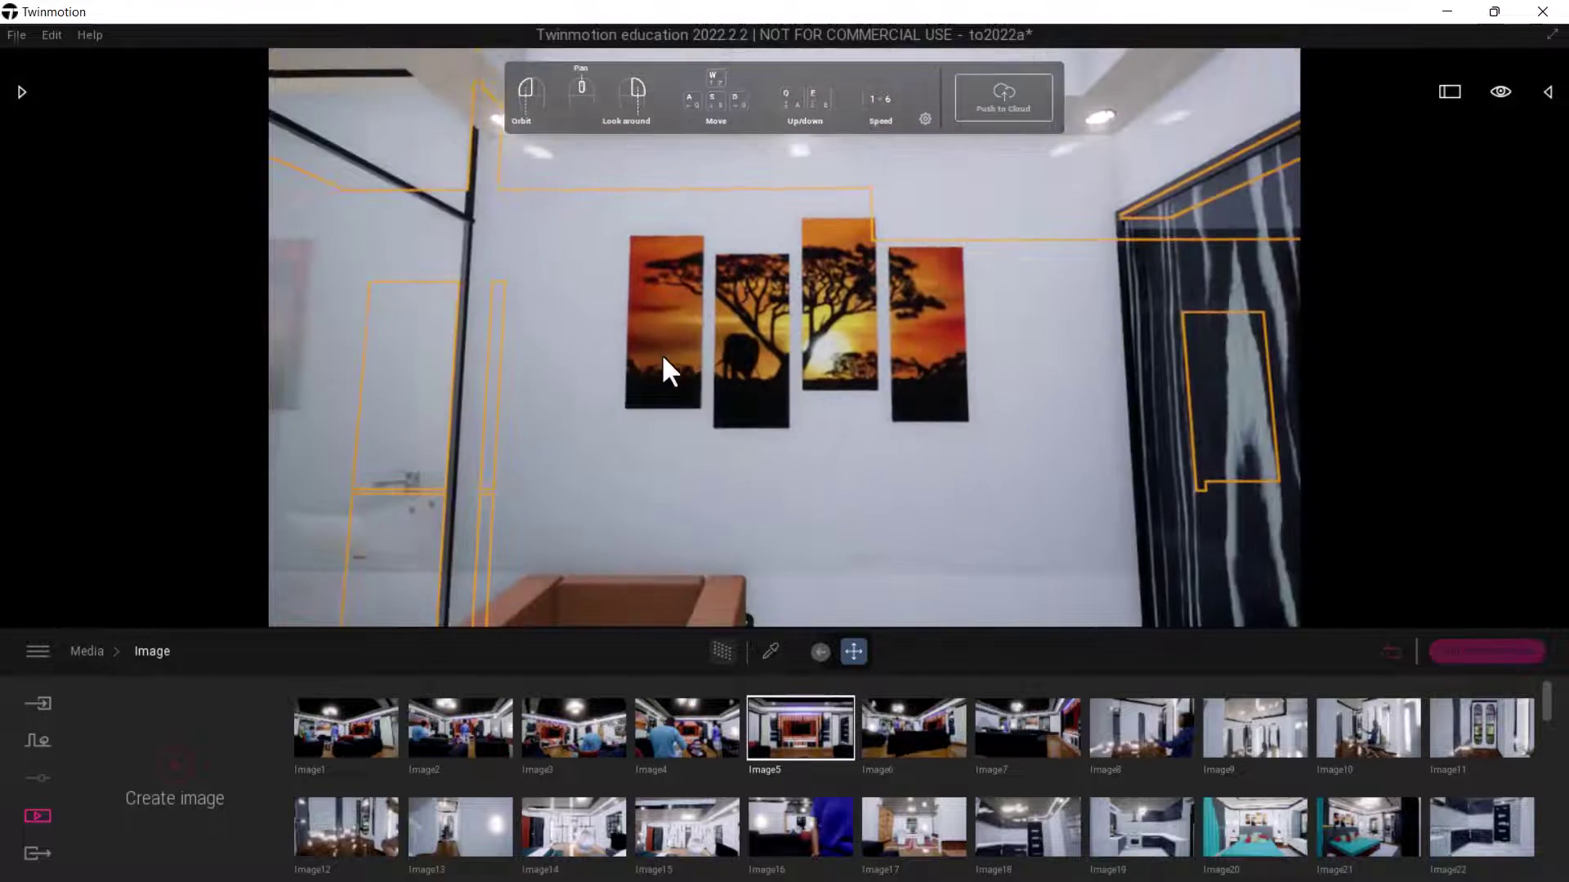
pyautogui.scroll(3, 670, 361)
pyautogui.scroll(3, 670, 361)
pyautogui.scroll(-4, 704, 325)
pyautogui.scroll(3, 704, 303)
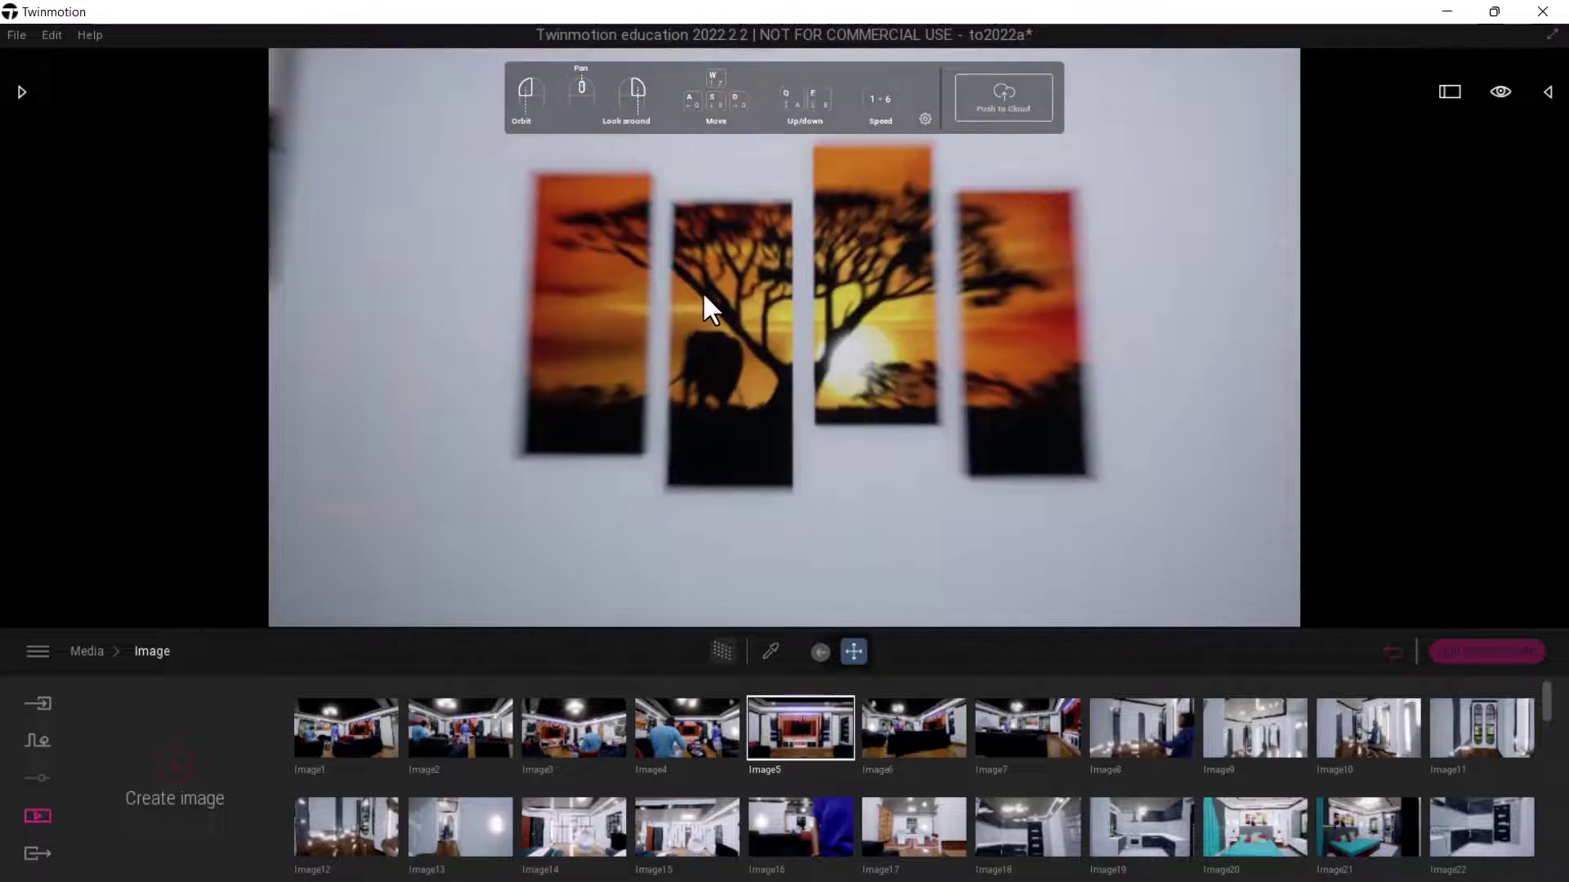
pyautogui.scroll(-3, 702, 292)
pyautogui.scroll(5, 702, 294)
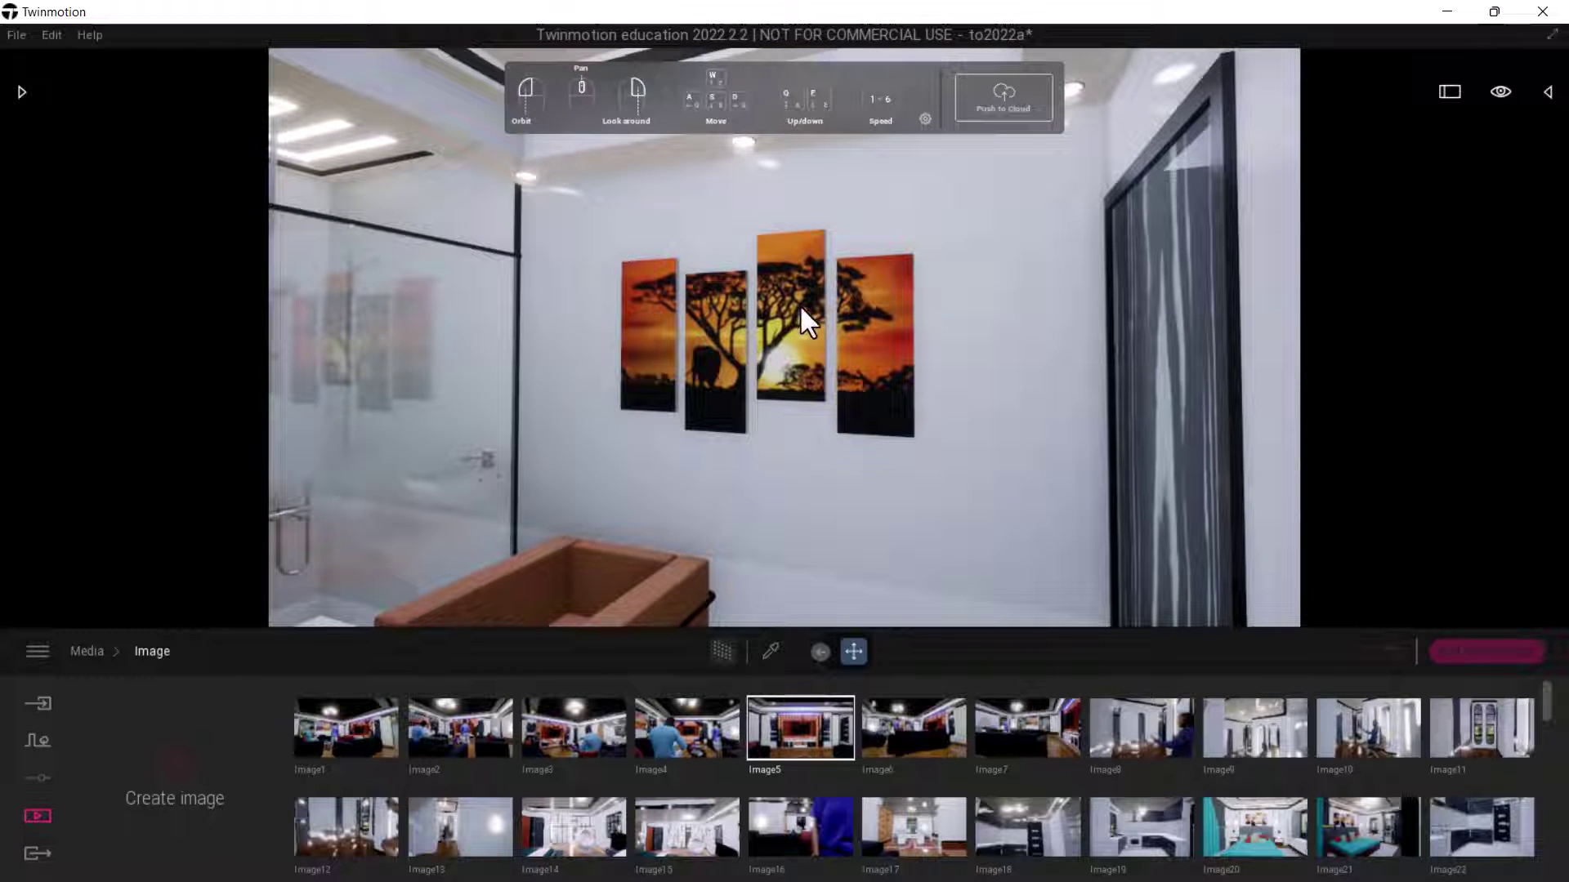
pyautogui.click(787, 343)
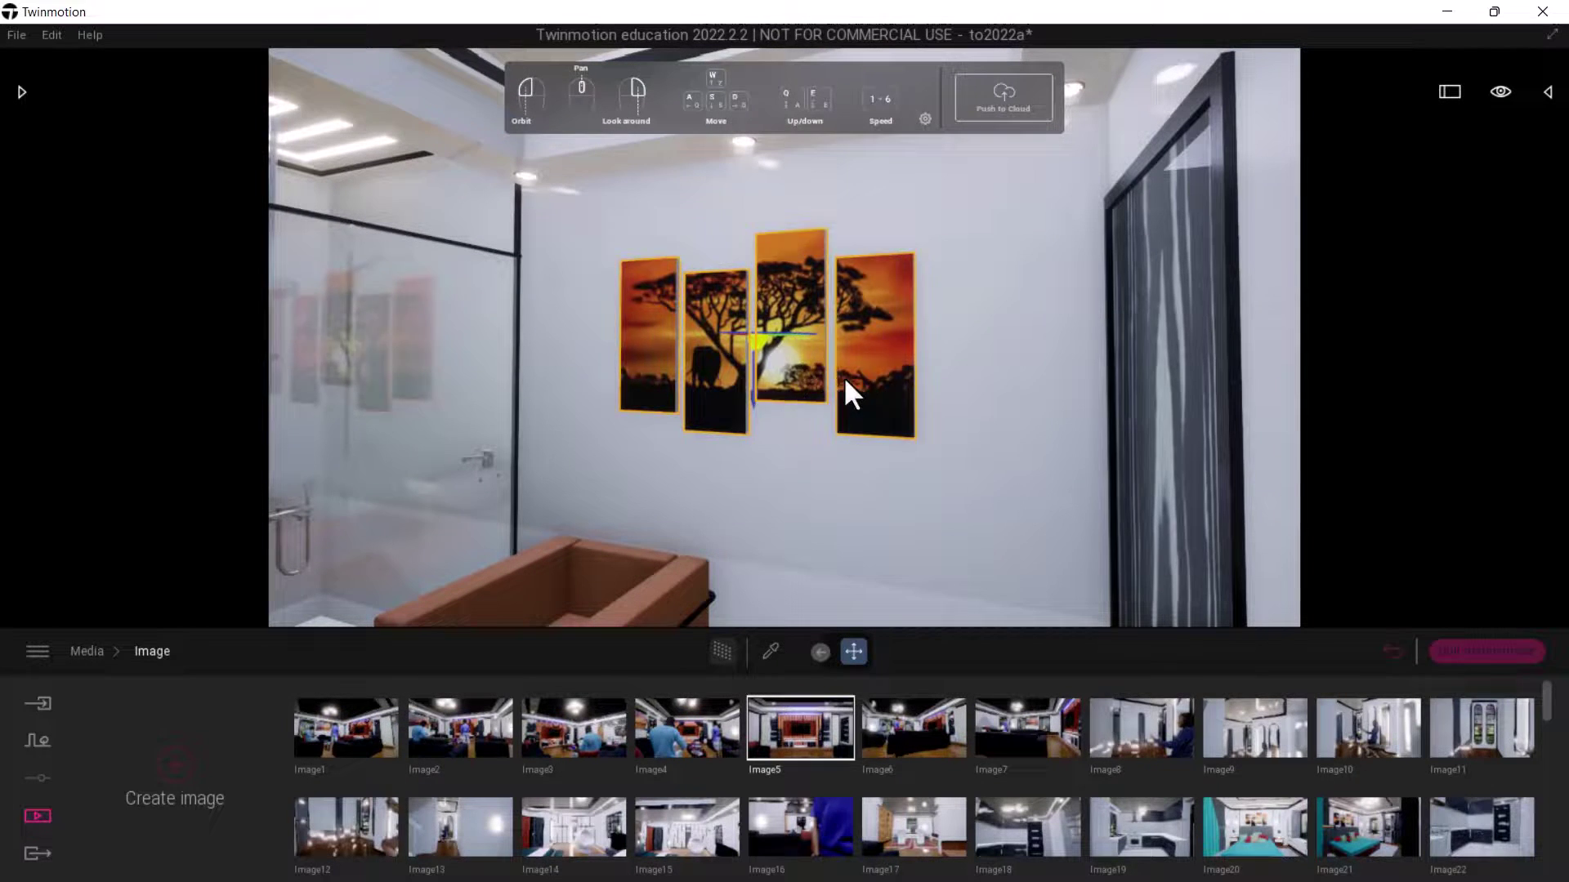
pyautogui.press('Delete')
# Open the Decorations category of the object library under Objects, Home, Living room.
pyautogui.click(23, 93)
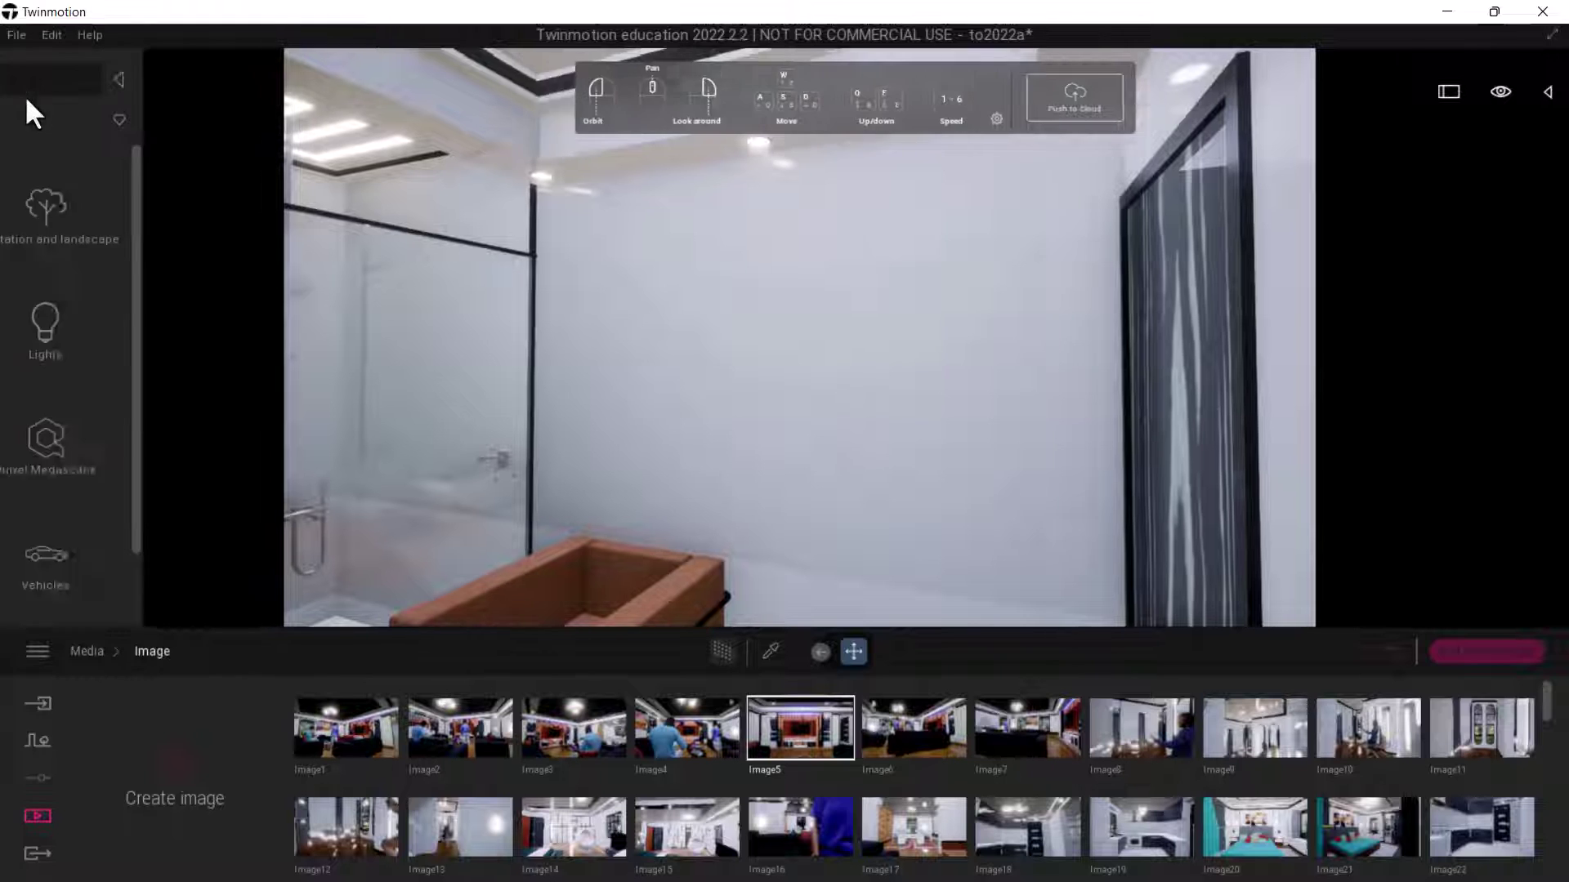
pyautogui.click(79, 317)
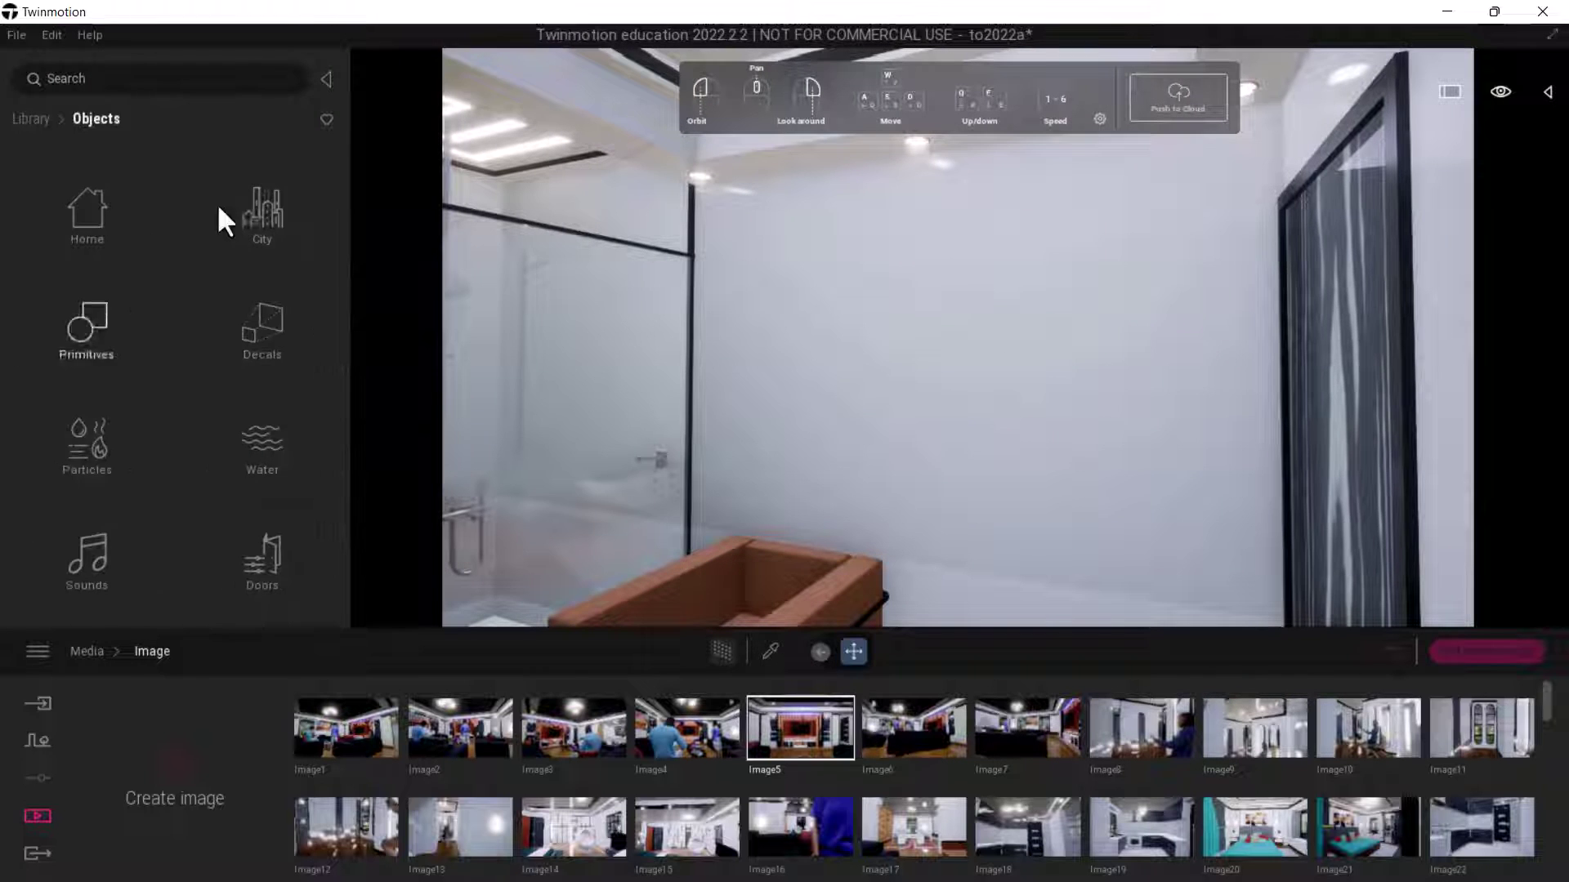
pyautogui.click(82, 237)
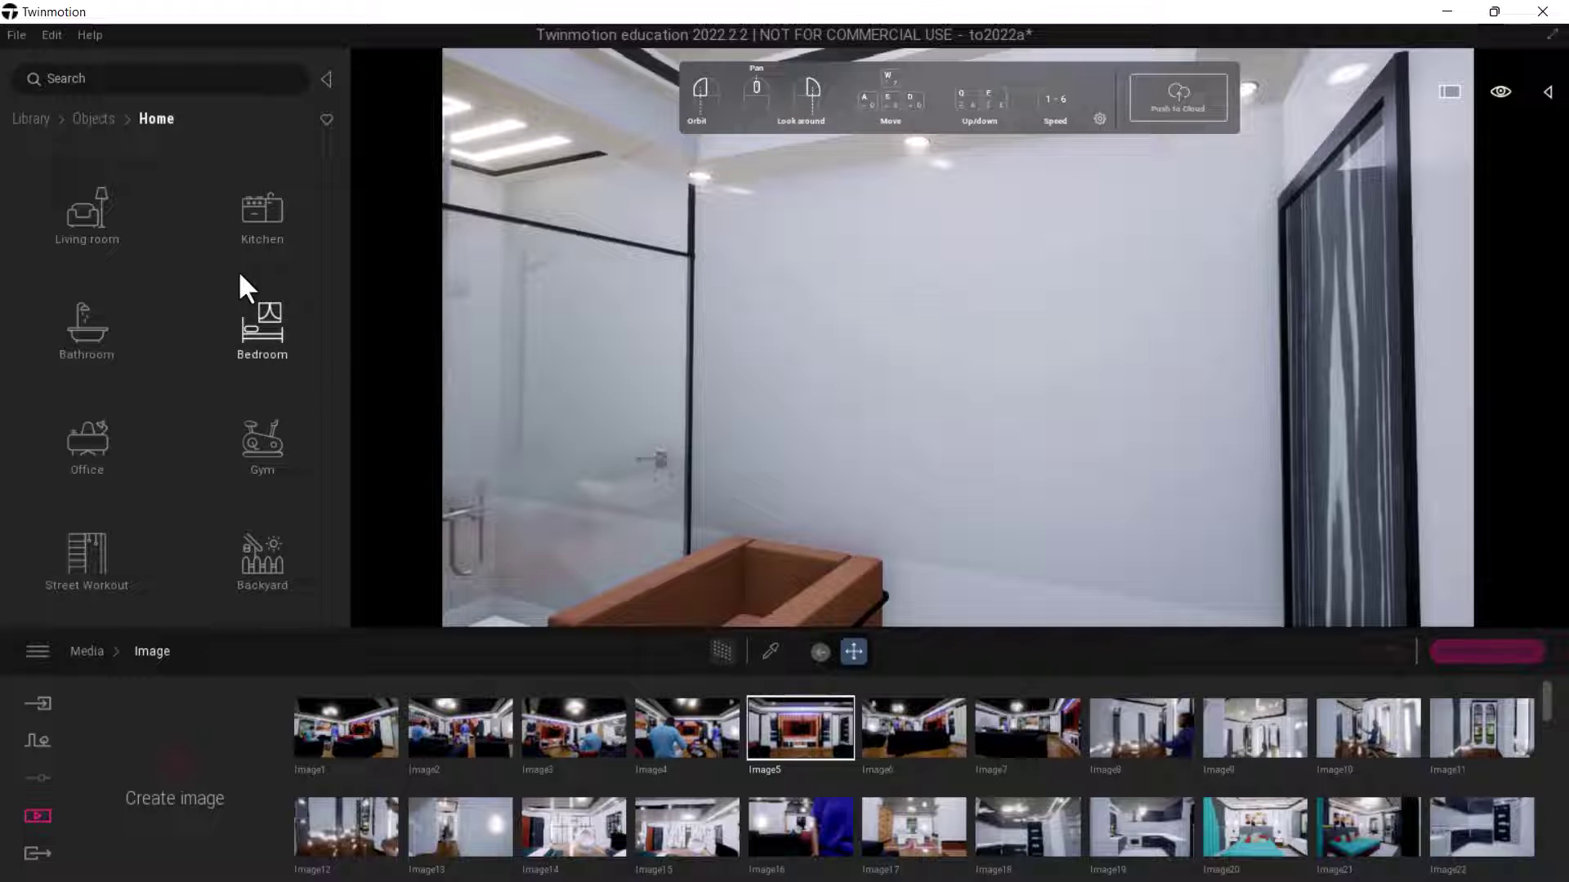
pyautogui.click(82, 209)
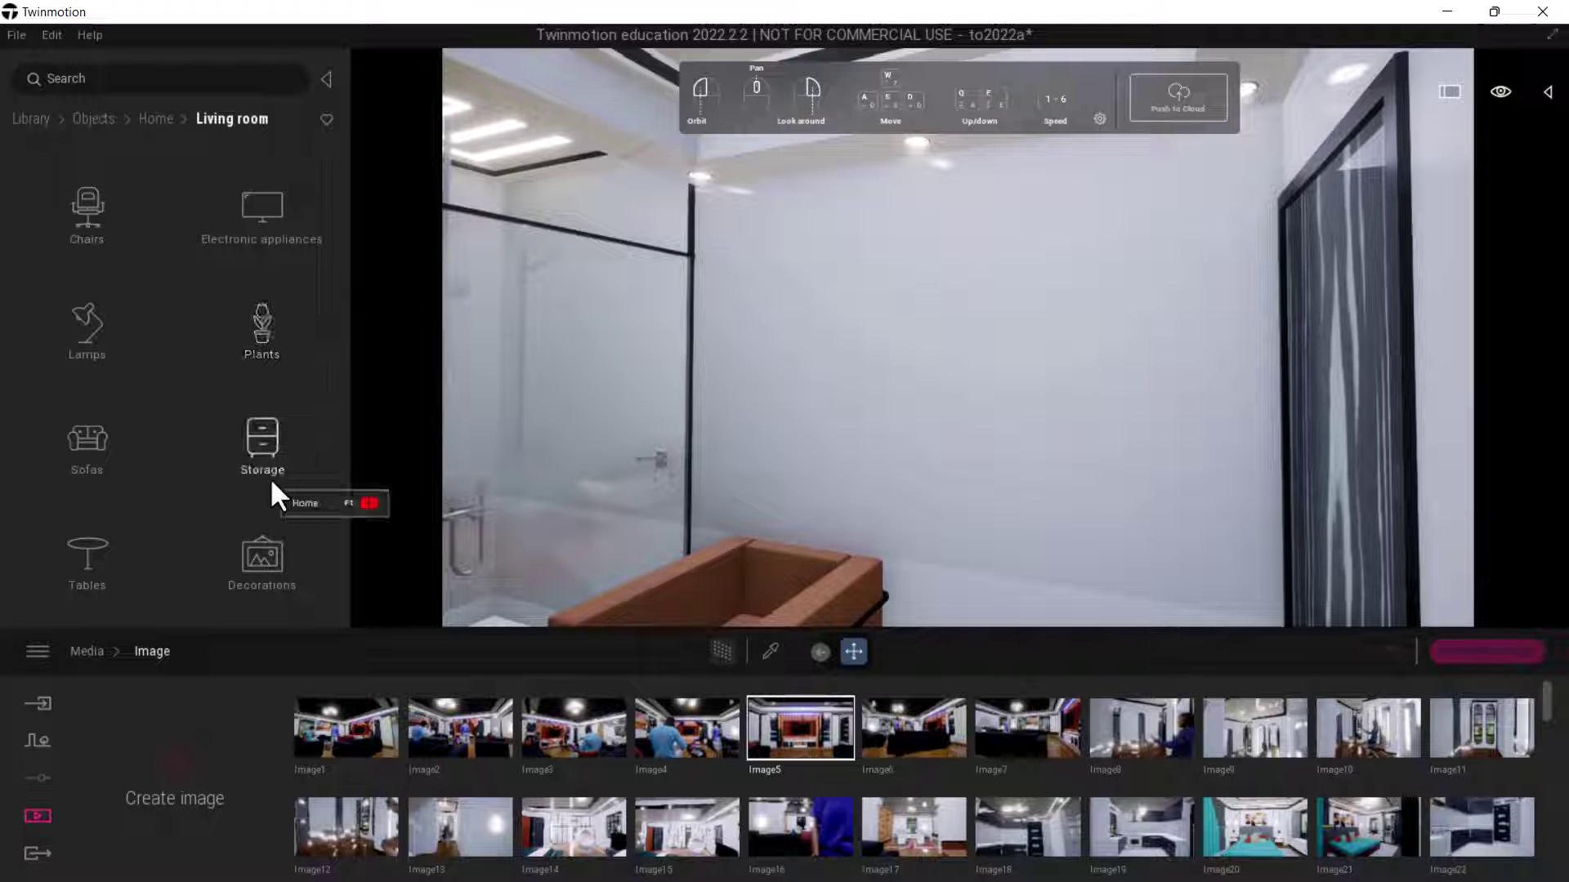
pyautogui.click(255, 549)
# Place a Quadriptic 120x70 01 on the empty wall above the brown armchair.
pyautogui.scroll(-3, 269, 198)
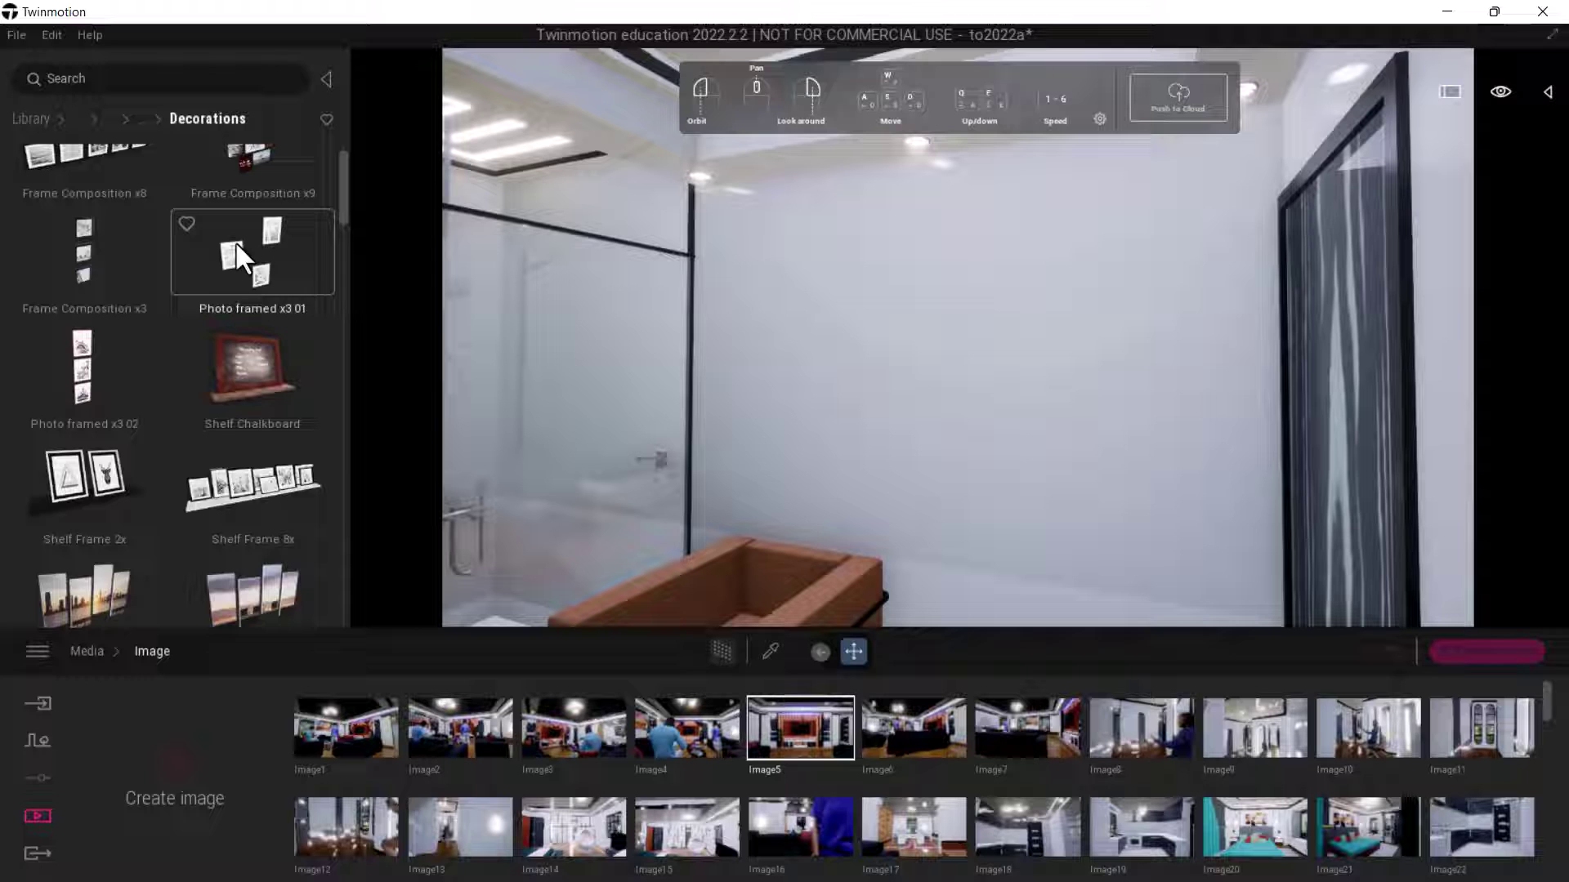
pyautogui.scroll(3, 145, 322)
pyautogui.scroll(-1, 145, 322)
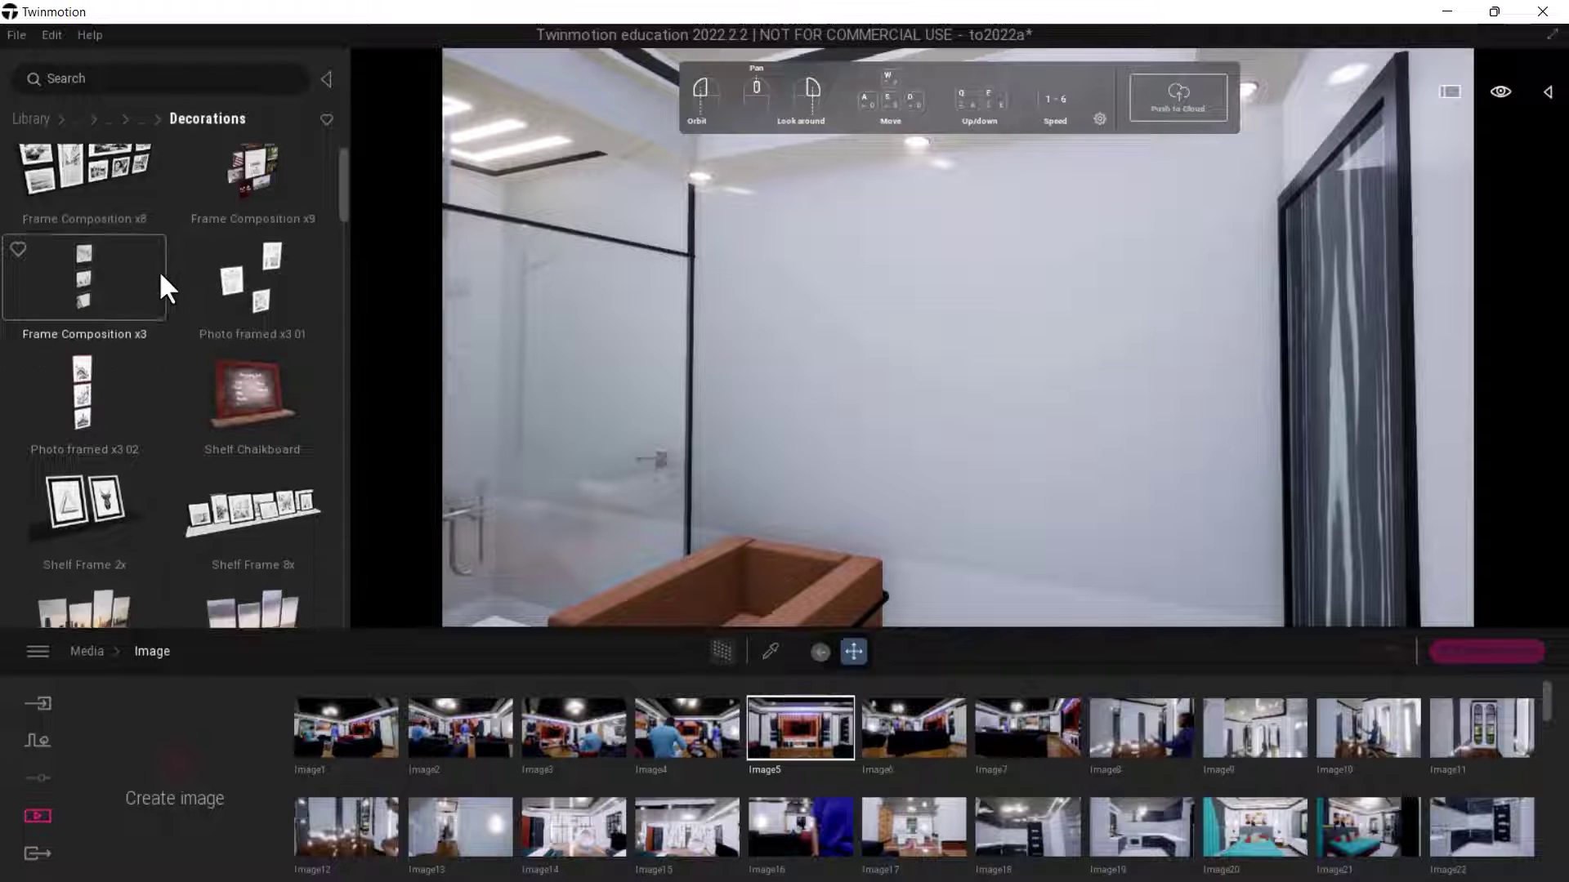
pyautogui.moveTo(150, 346); pyautogui.dragTo(46, 351)
pyautogui.scroll(-1, 46, 351)
pyautogui.scroll(-1, 68, 347)
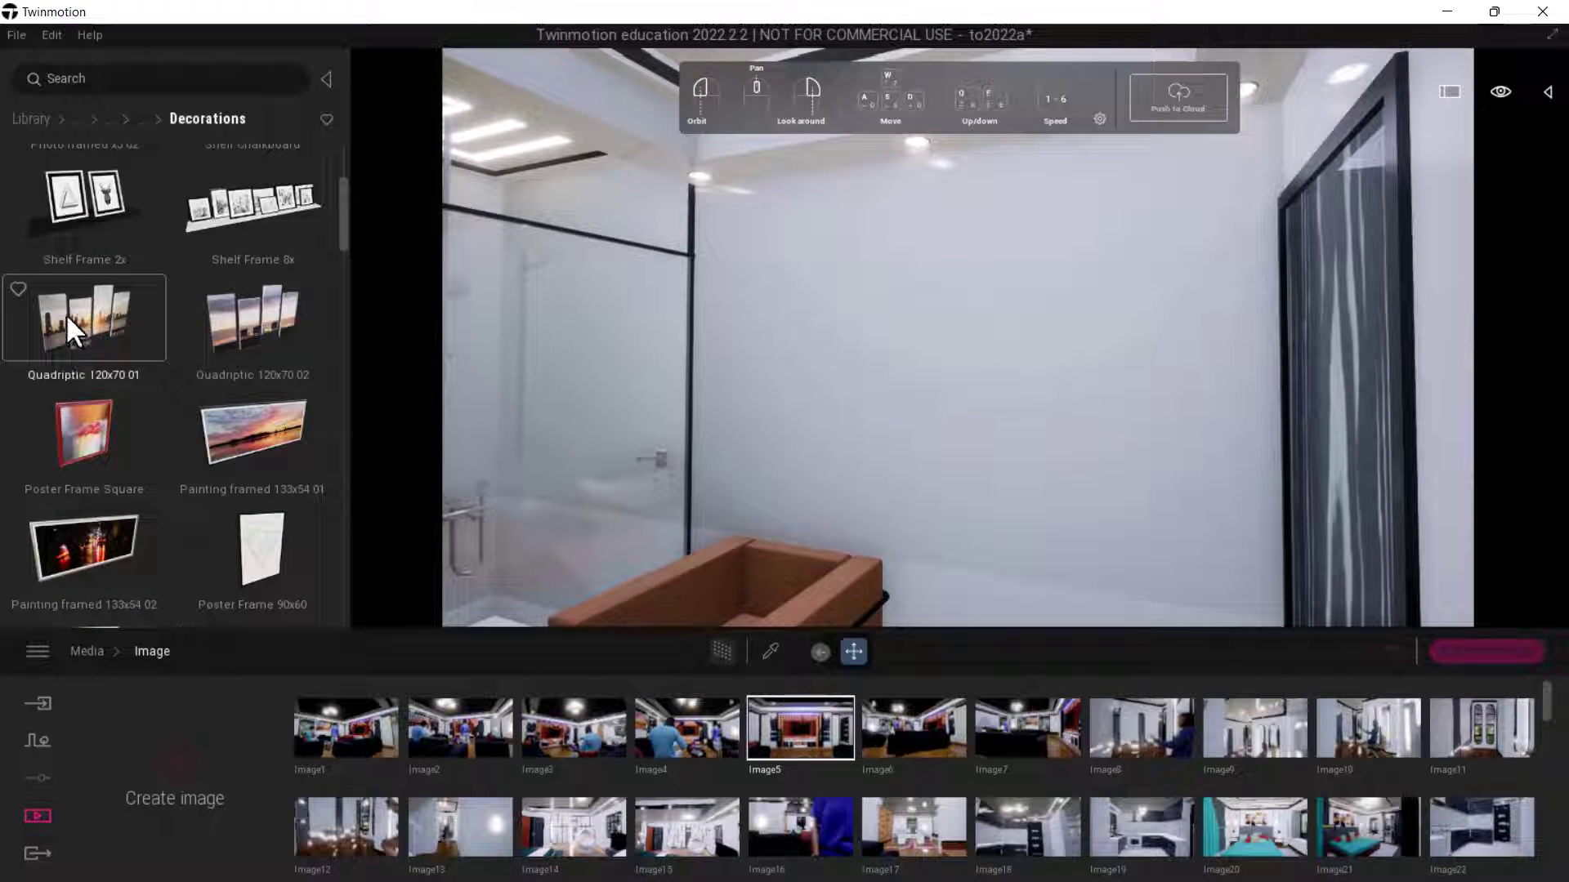
pyautogui.moveTo(69, 350); pyautogui.dragTo(939, 307)
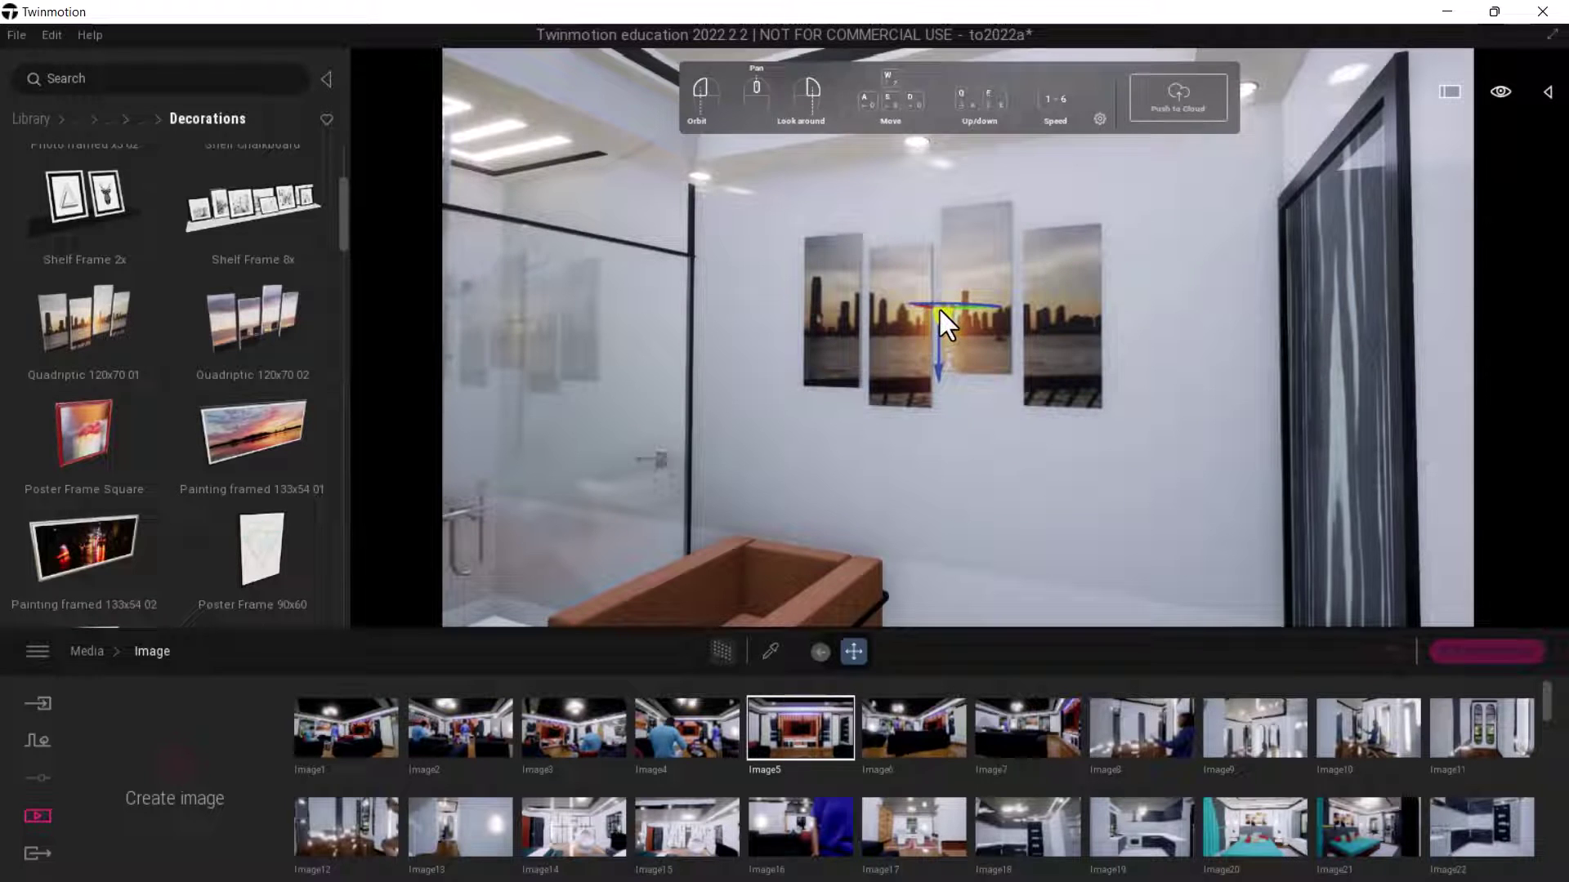
pyautogui.scroll(3, 939, 307)
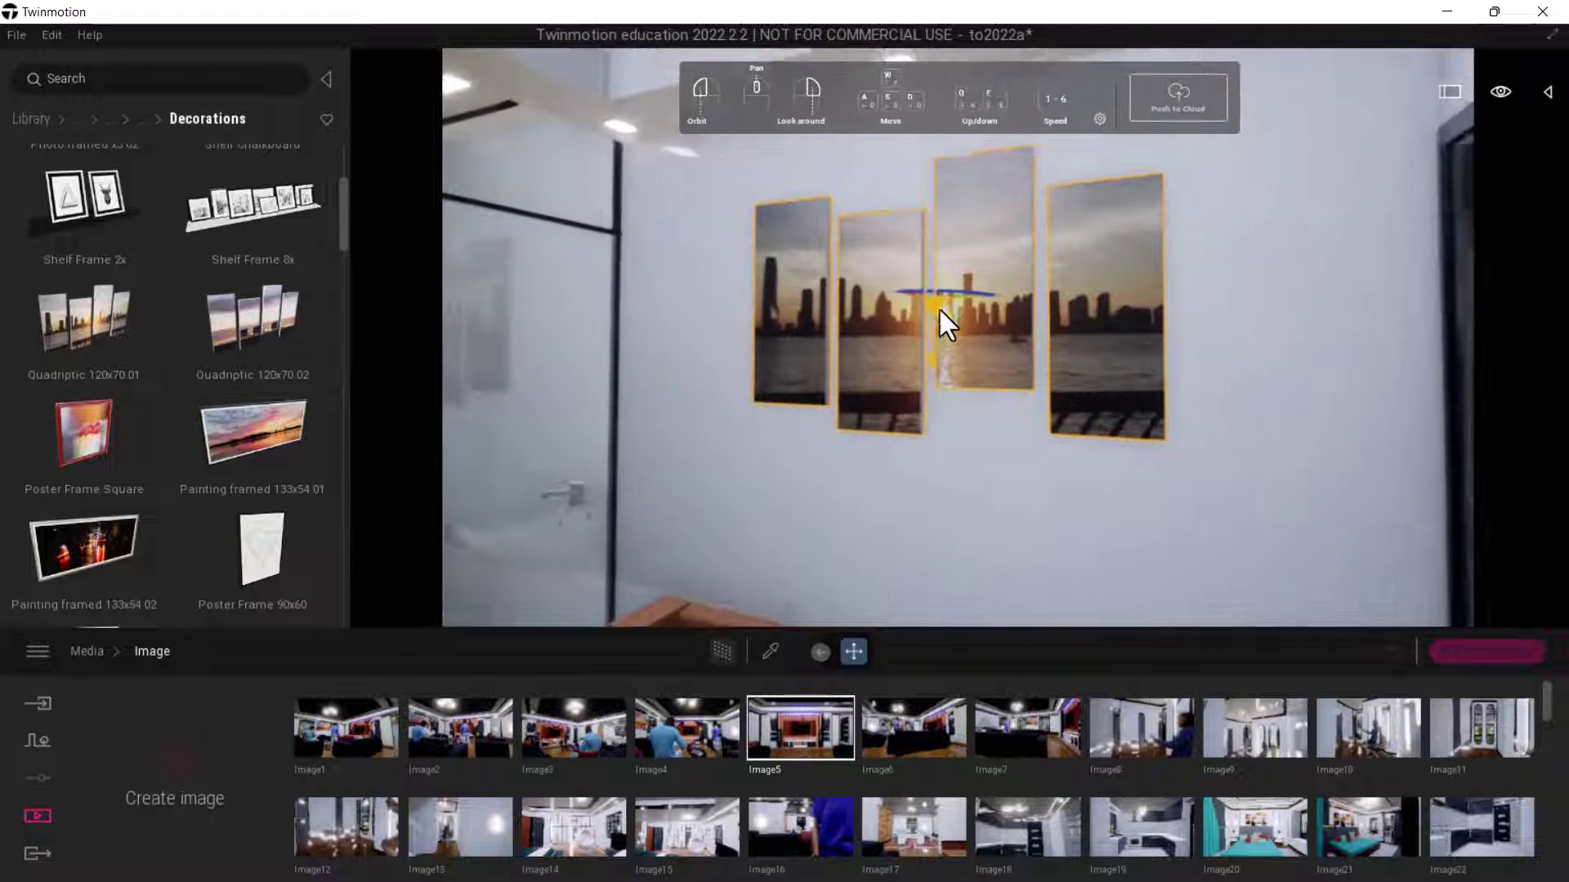
# Replace the colour texture of the new four-panel picture's material with OIP.jpg from the Downloads folder.
pyautogui.click(772, 652)
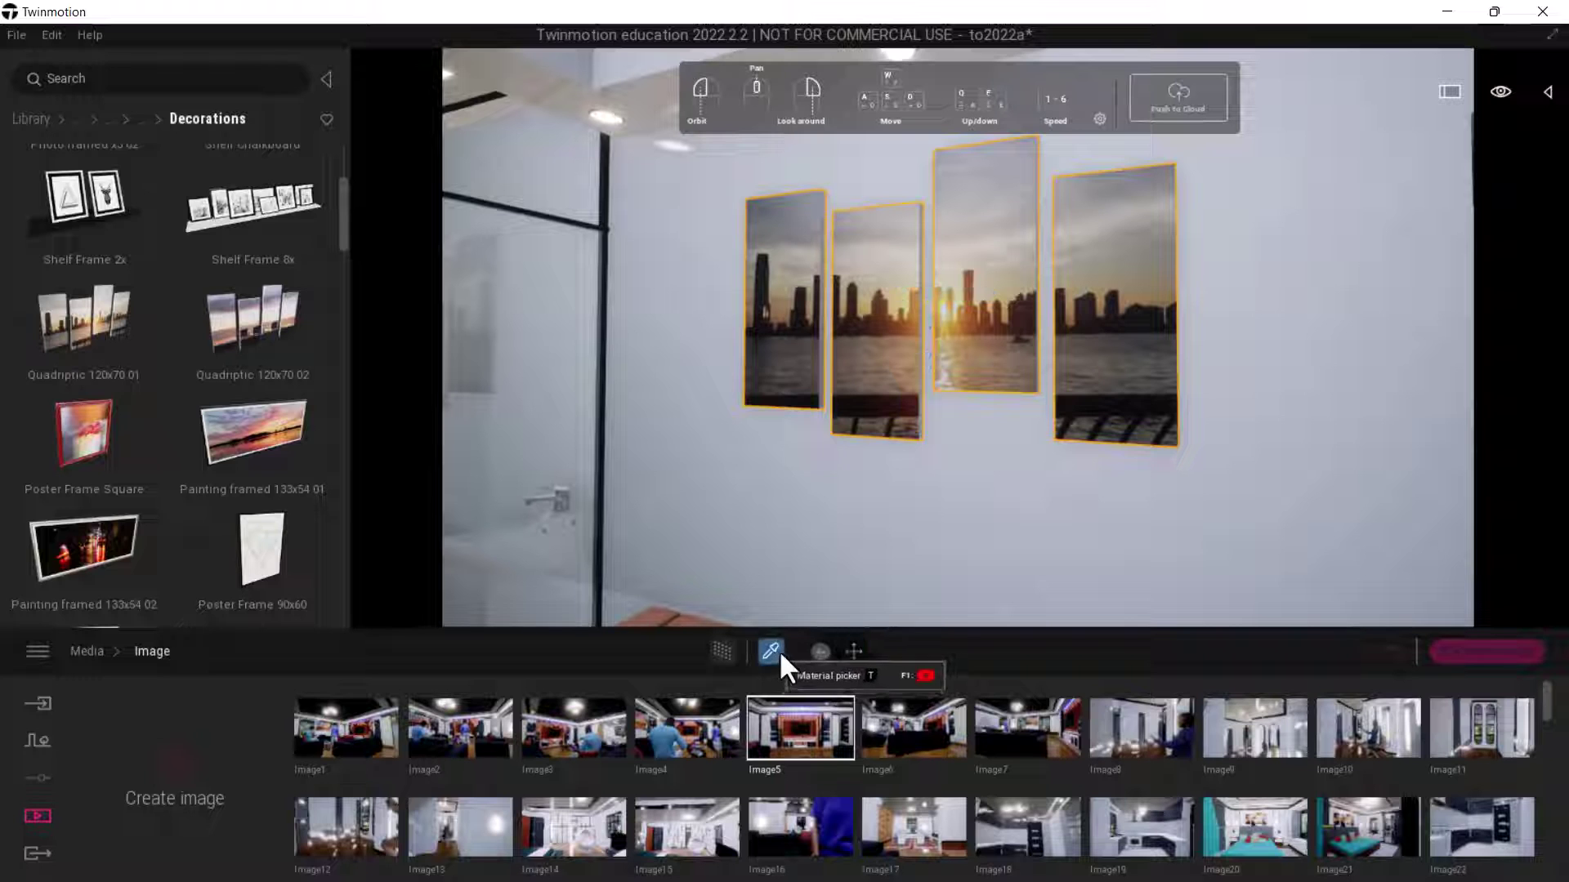
pyautogui.click(986, 212)
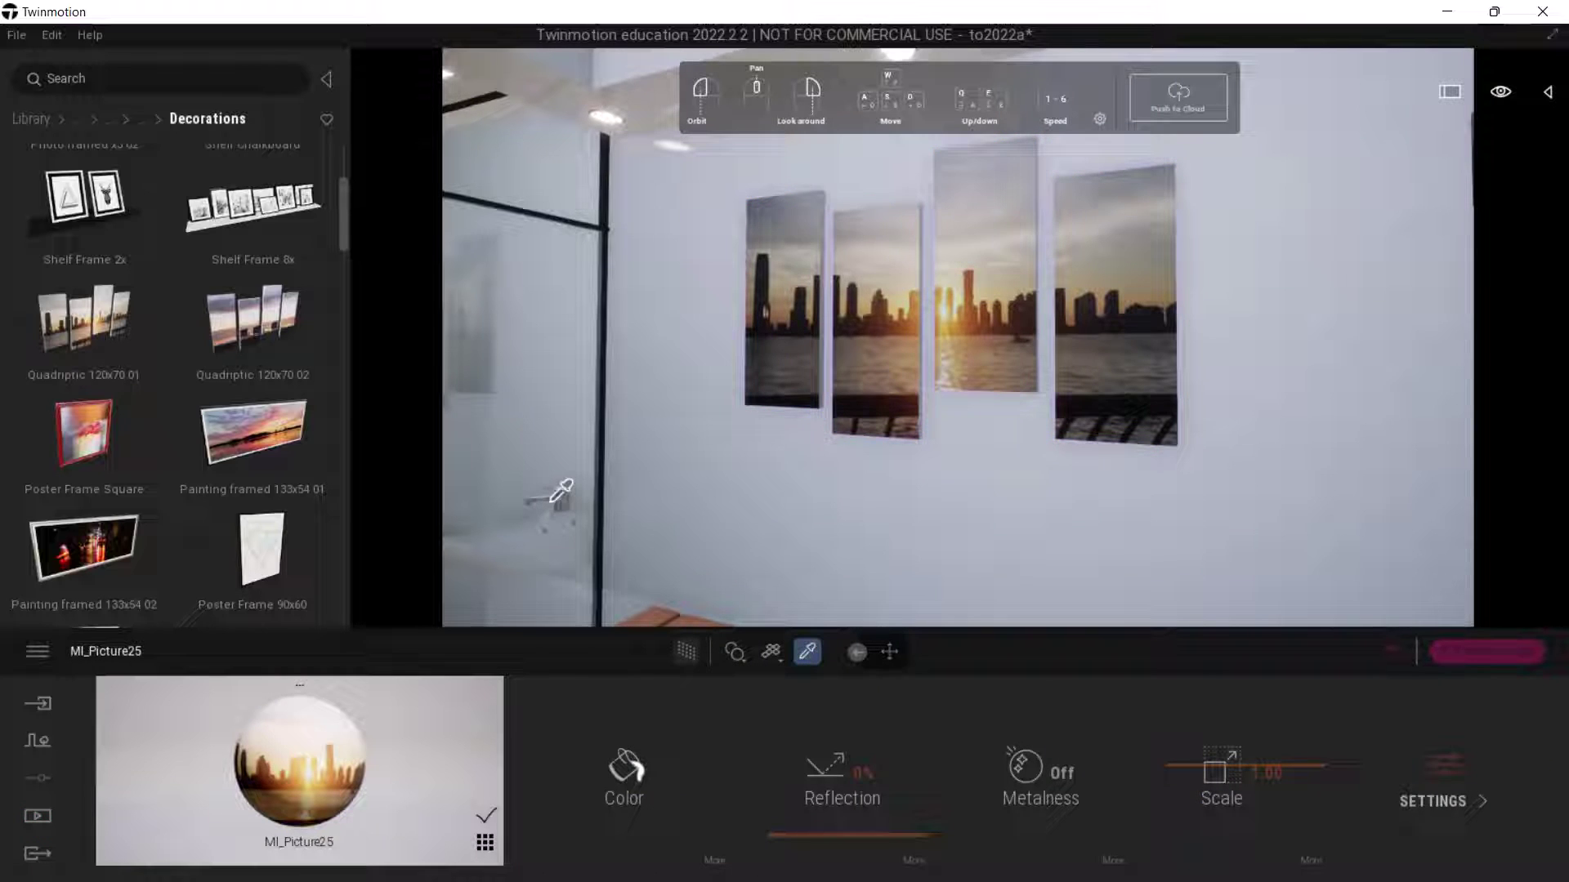
pyautogui.click(724, 861)
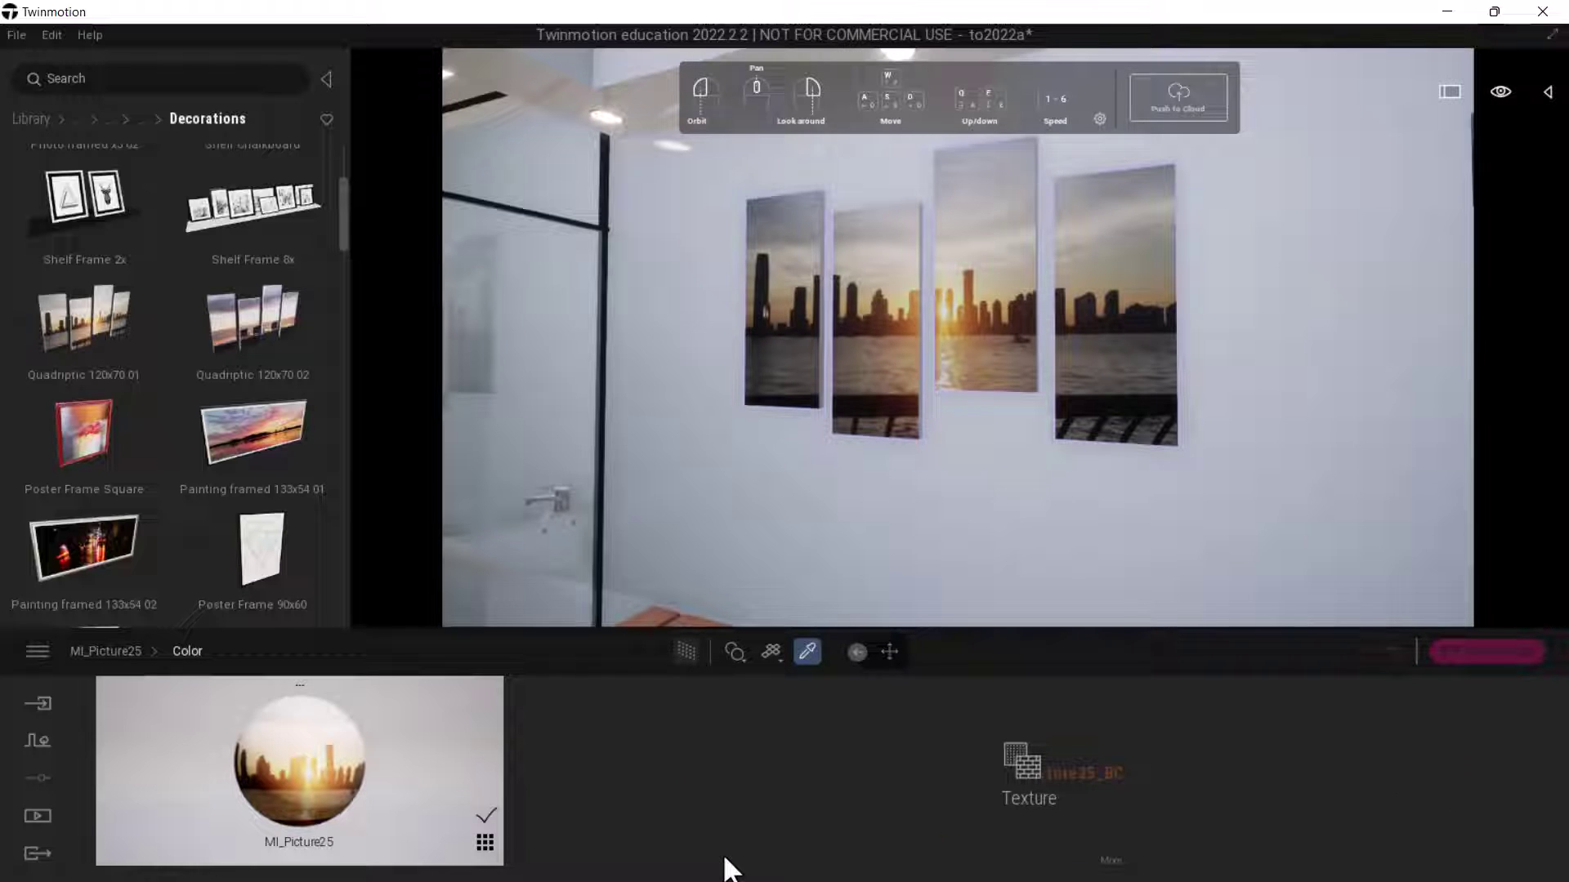
pyautogui.click(1110, 773)
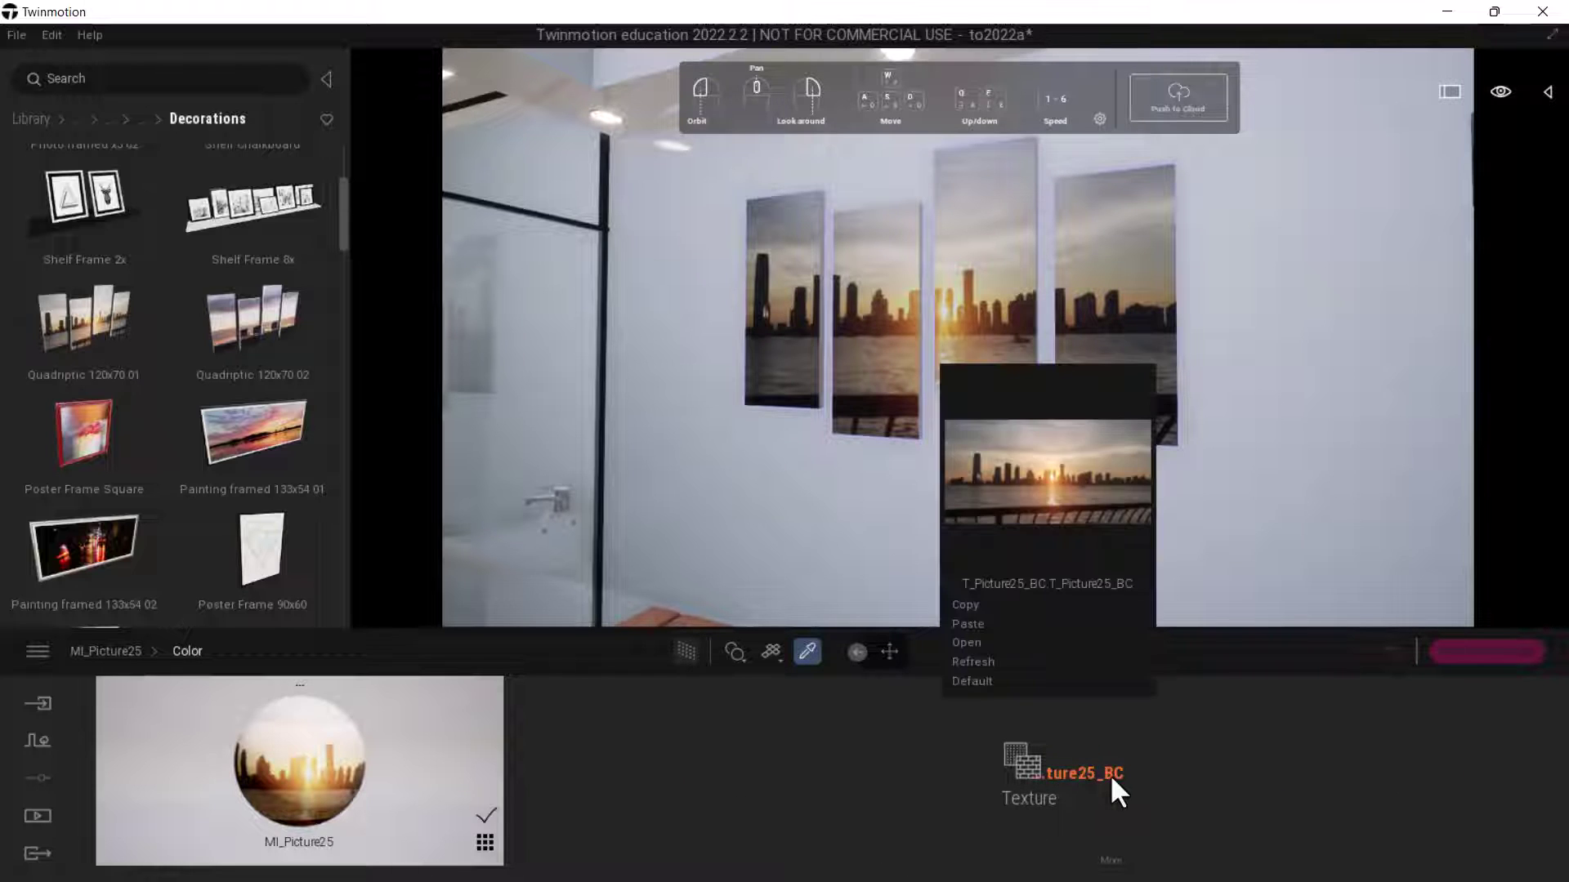
pyautogui.click(967, 645)
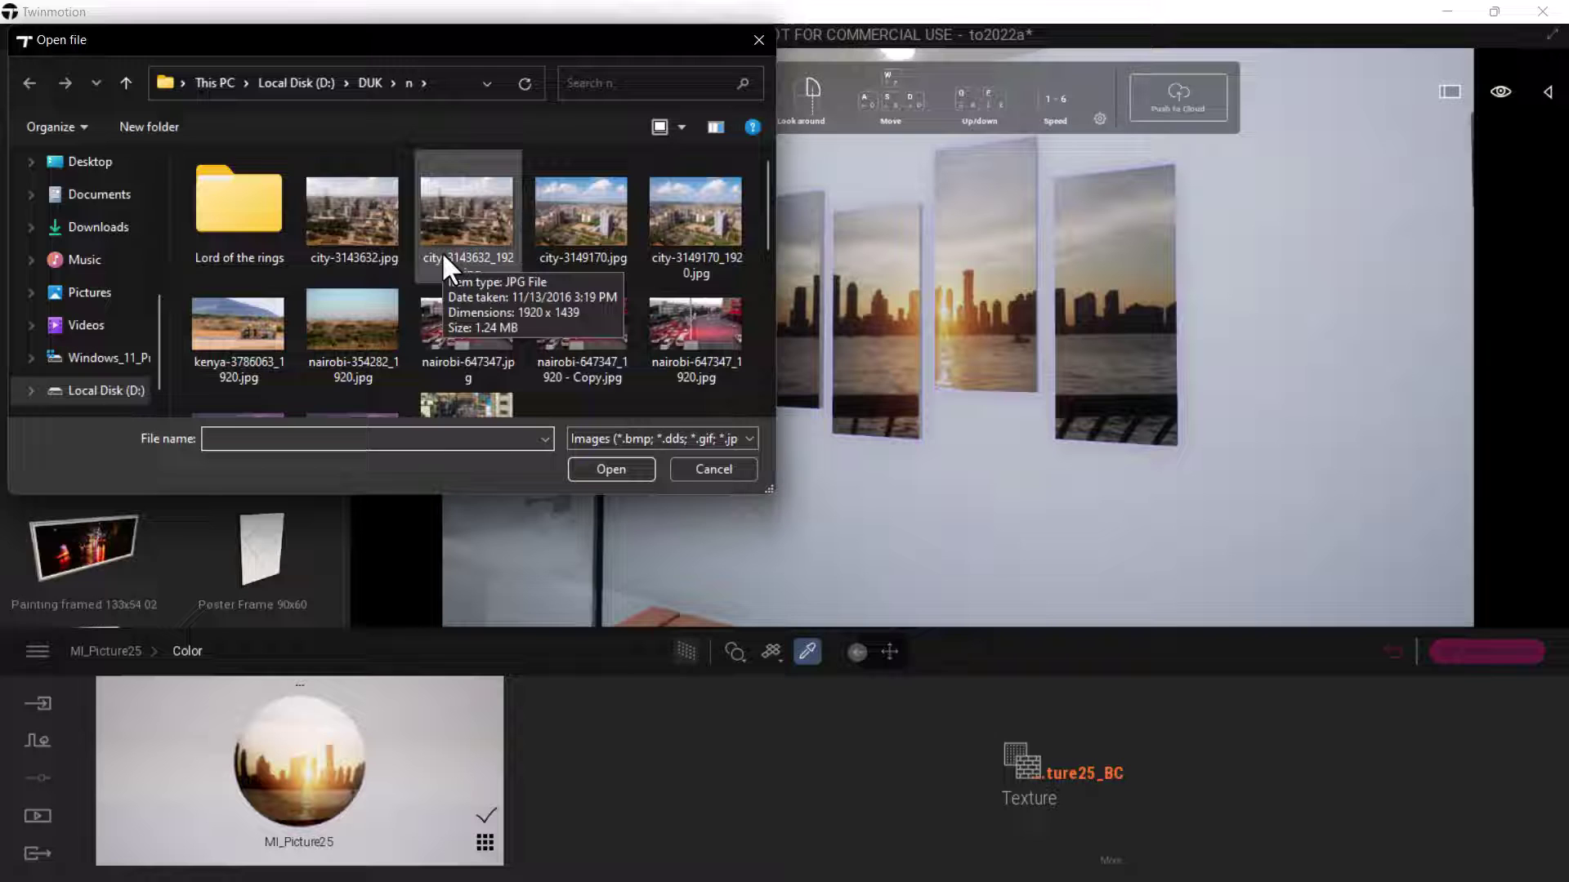
pyautogui.click(99, 228)
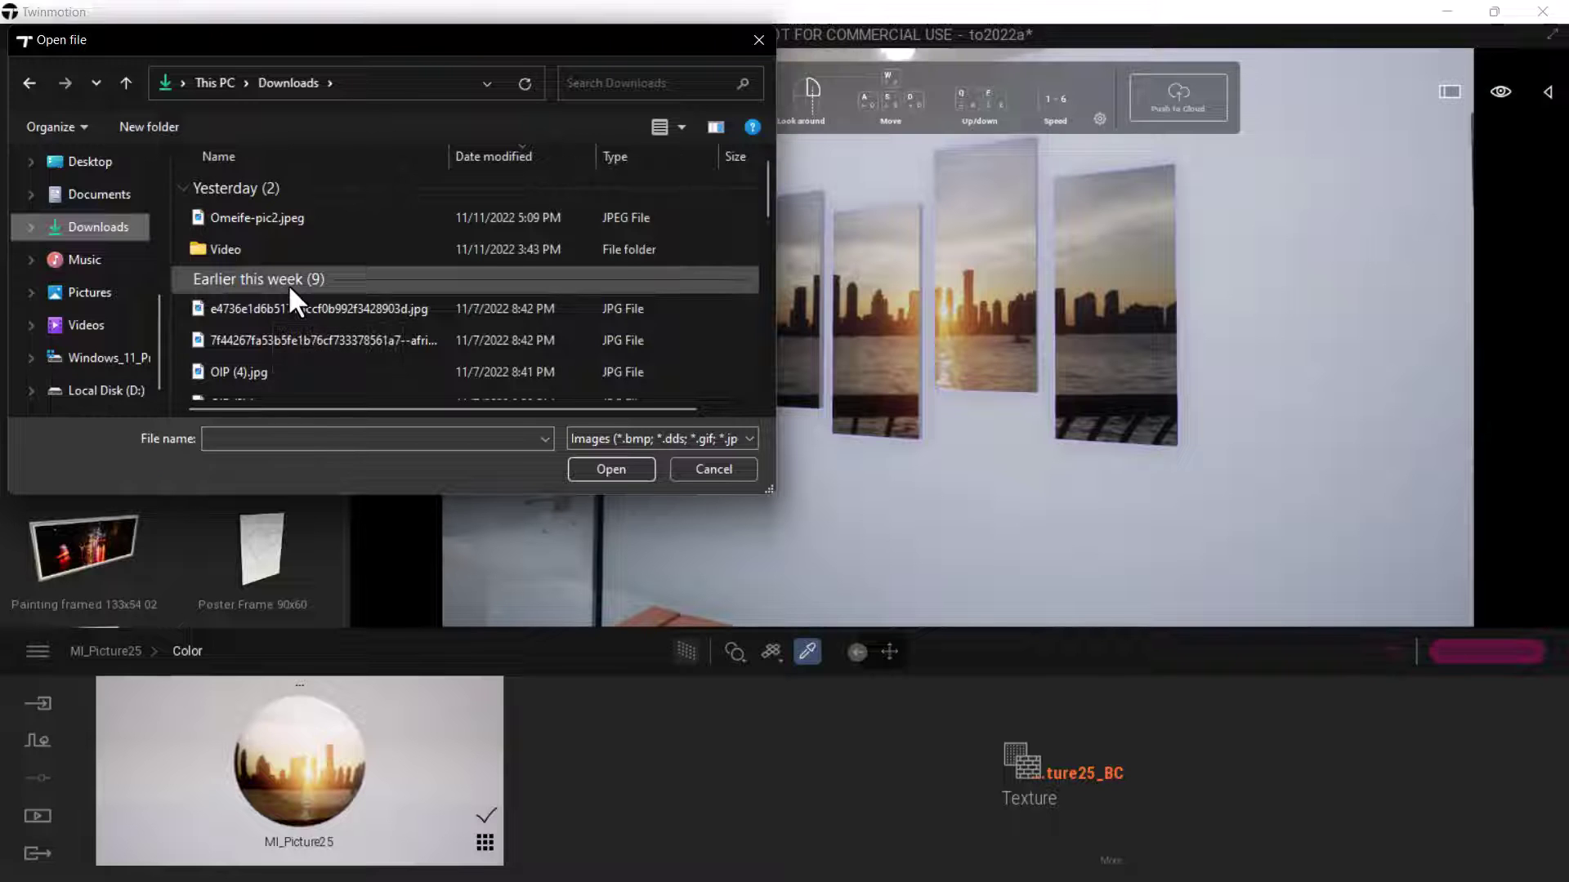
pyautogui.scroll(-2, 289, 288)
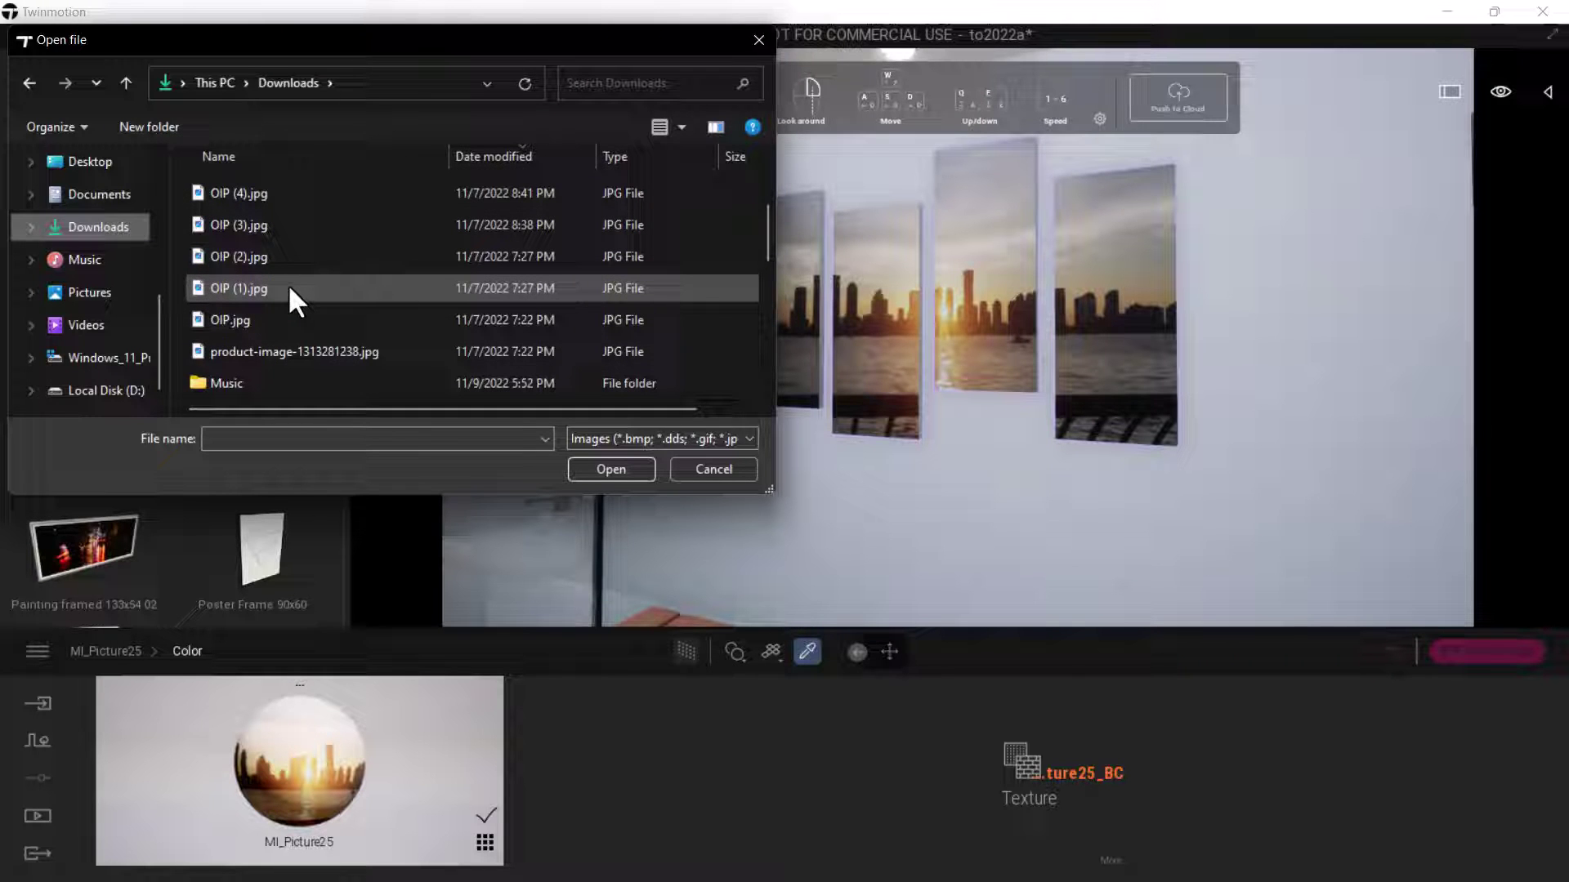
pyautogui.click(262, 320)
pyautogui.click(611, 469)
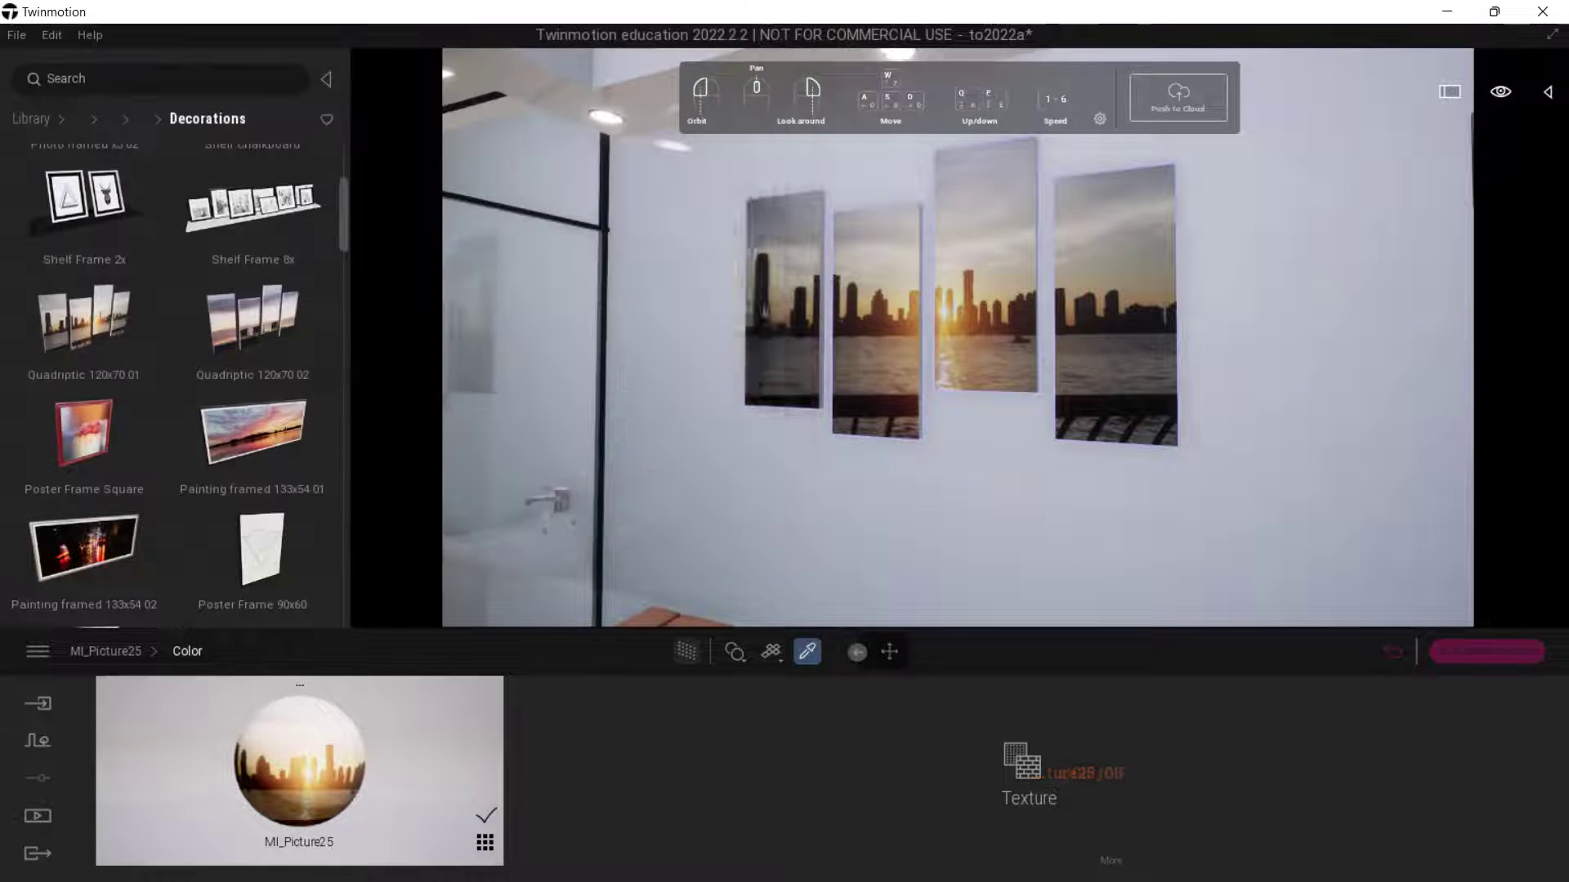
# Examine the retextured four-panel picture on the wall from several distances and angles.
pyautogui.moveTo(977, 280); pyautogui.dragTo(1144, 280, button='right')
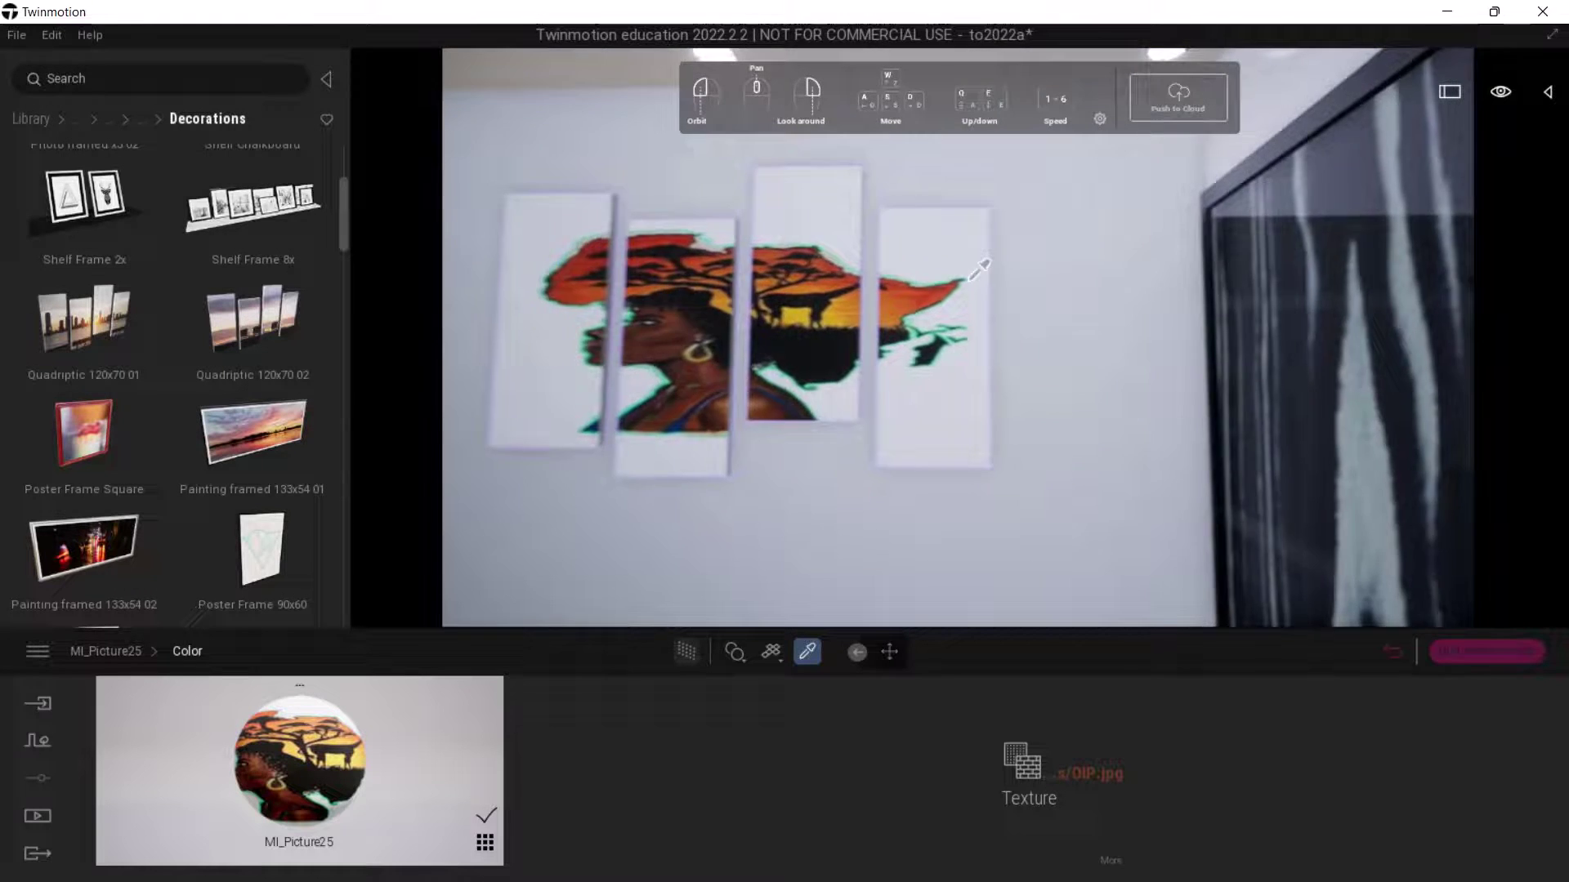
pyautogui.scroll(3, 977, 274)
pyautogui.scroll(-5, 833, 384)
pyautogui.scroll(4, 693, 351)
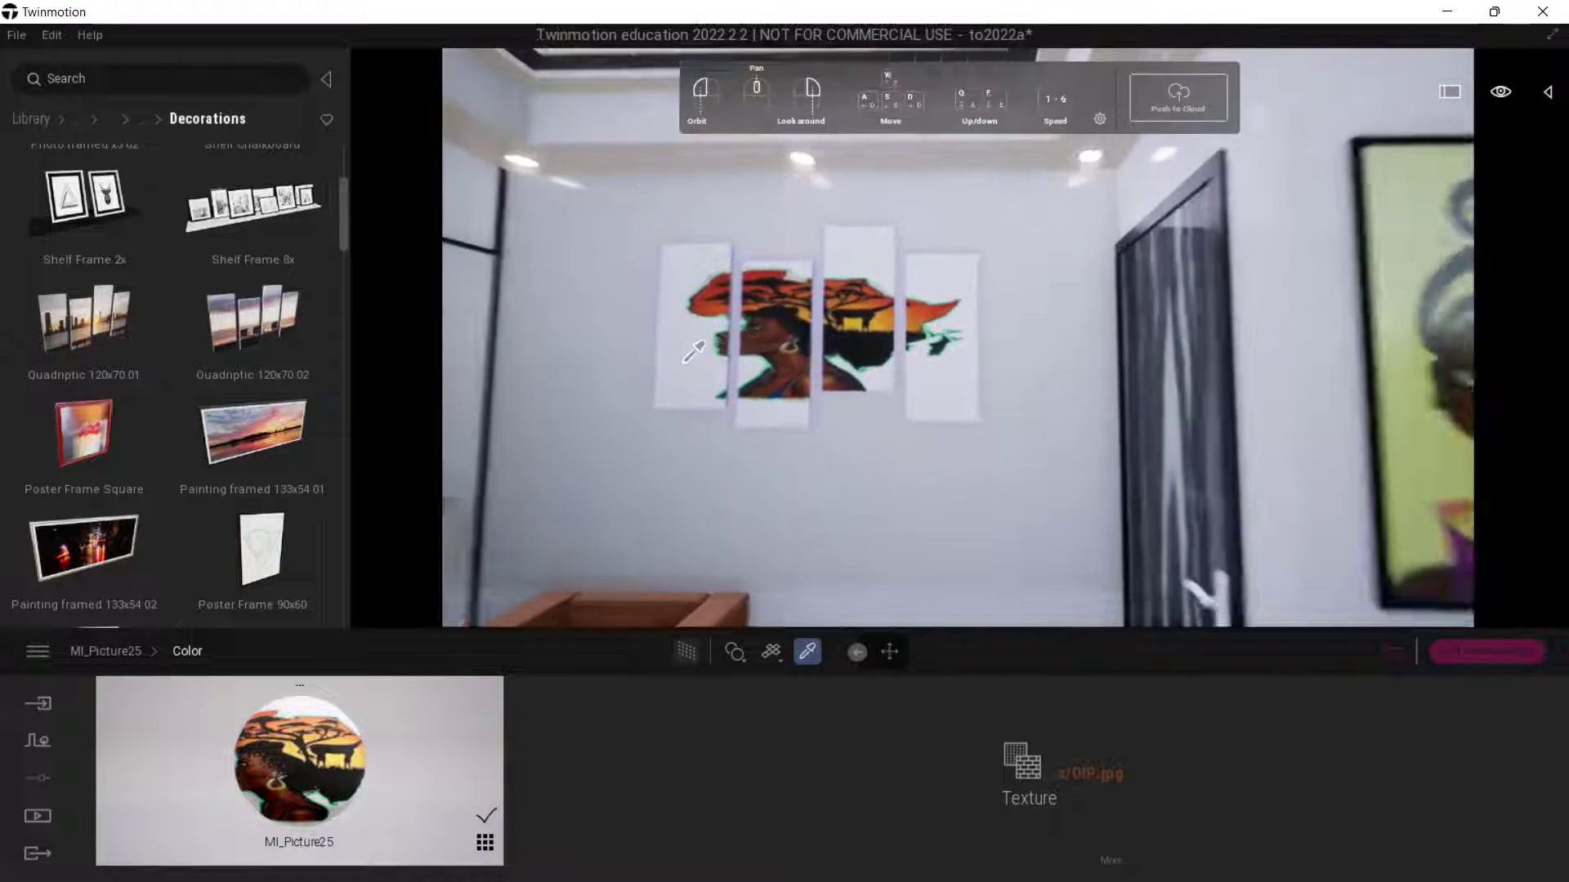
pyautogui.scroll(-2, 696, 346)
pyautogui.moveTo(689, 347); pyautogui.dragTo(788, 413, button='right')
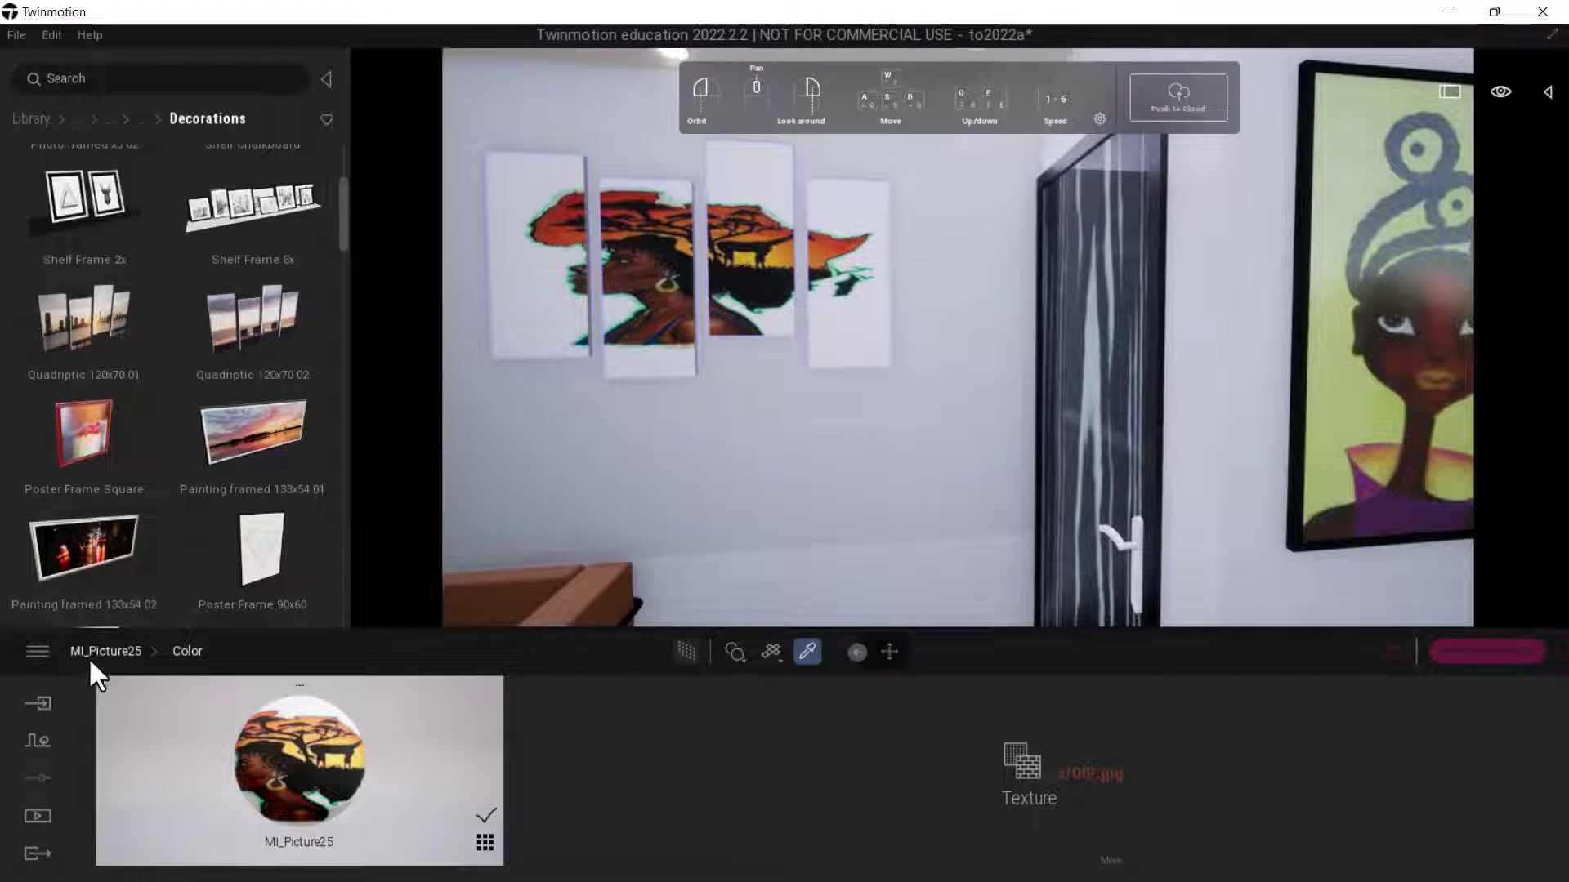
pyautogui.scroll(2, 631, 378)
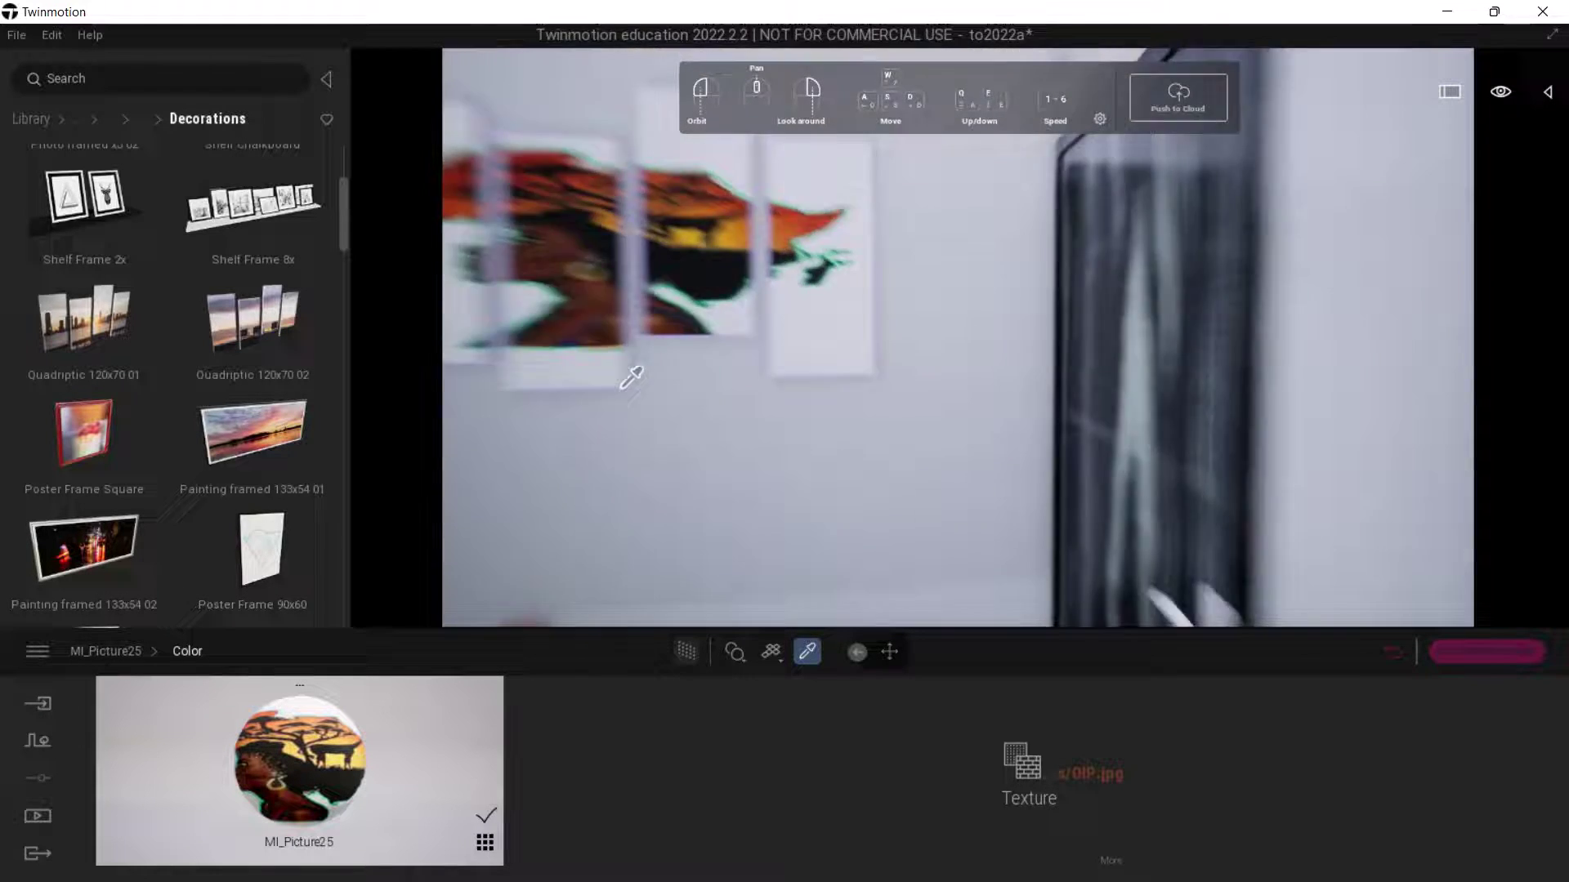
pyautogui.scroll(-3, 632, 377)
# Place a Poster Frame 90x60 on the wall below the four-panel picture, beside the door.
pyautogui.scroll(-1, 262, 456)
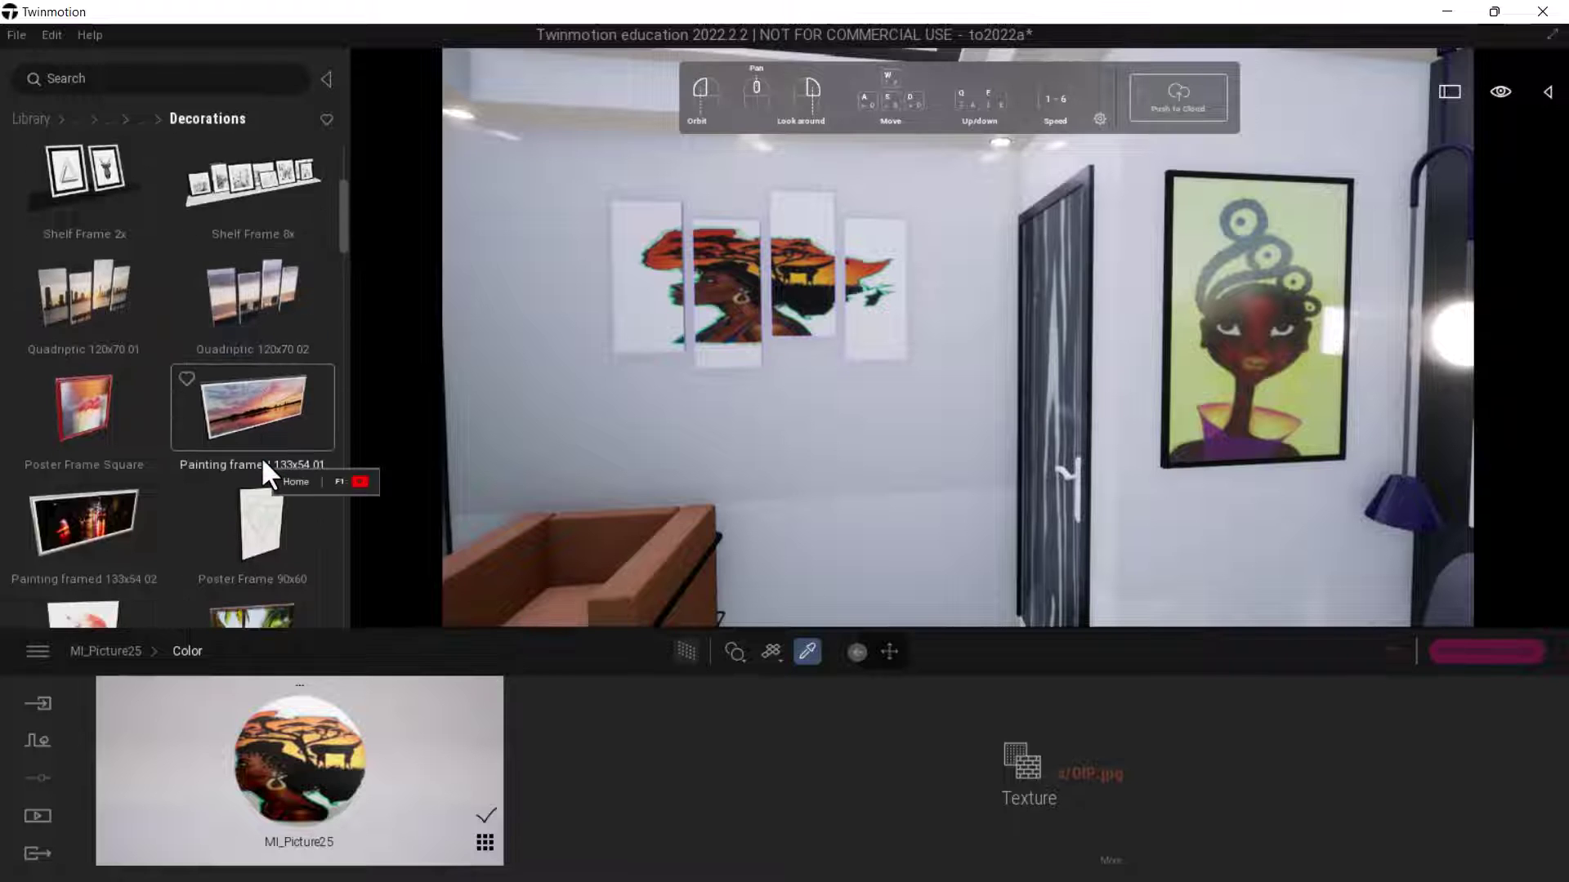
pyautogui.scroll(-1, 261, 474)
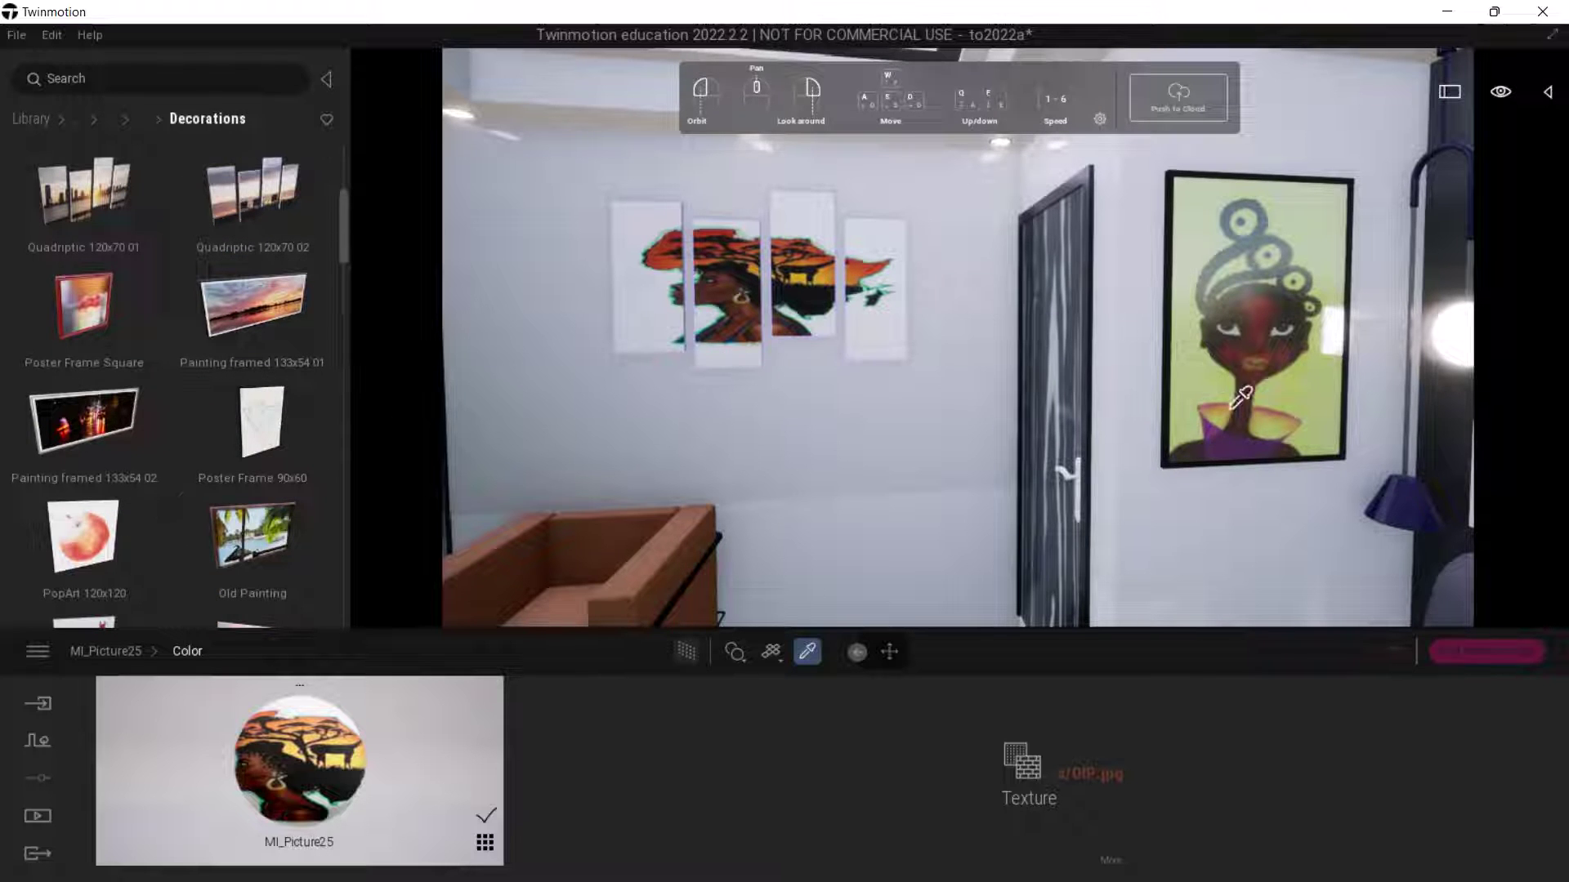
pyautogui.scroll(2, 850, 369)
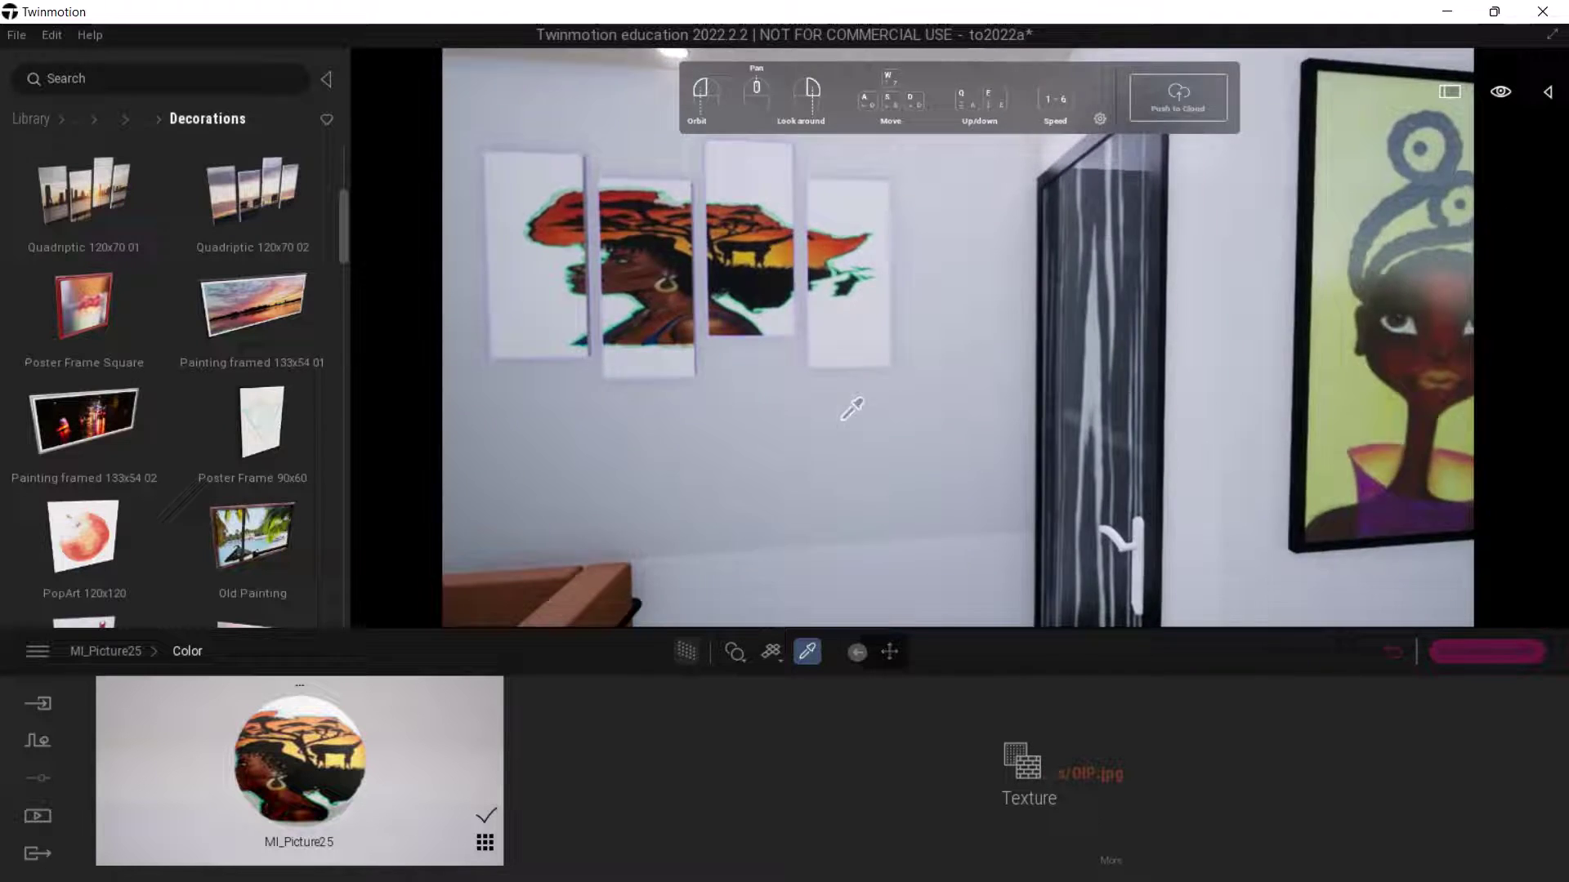
pyautogui.scroll(-4, 851, 408)
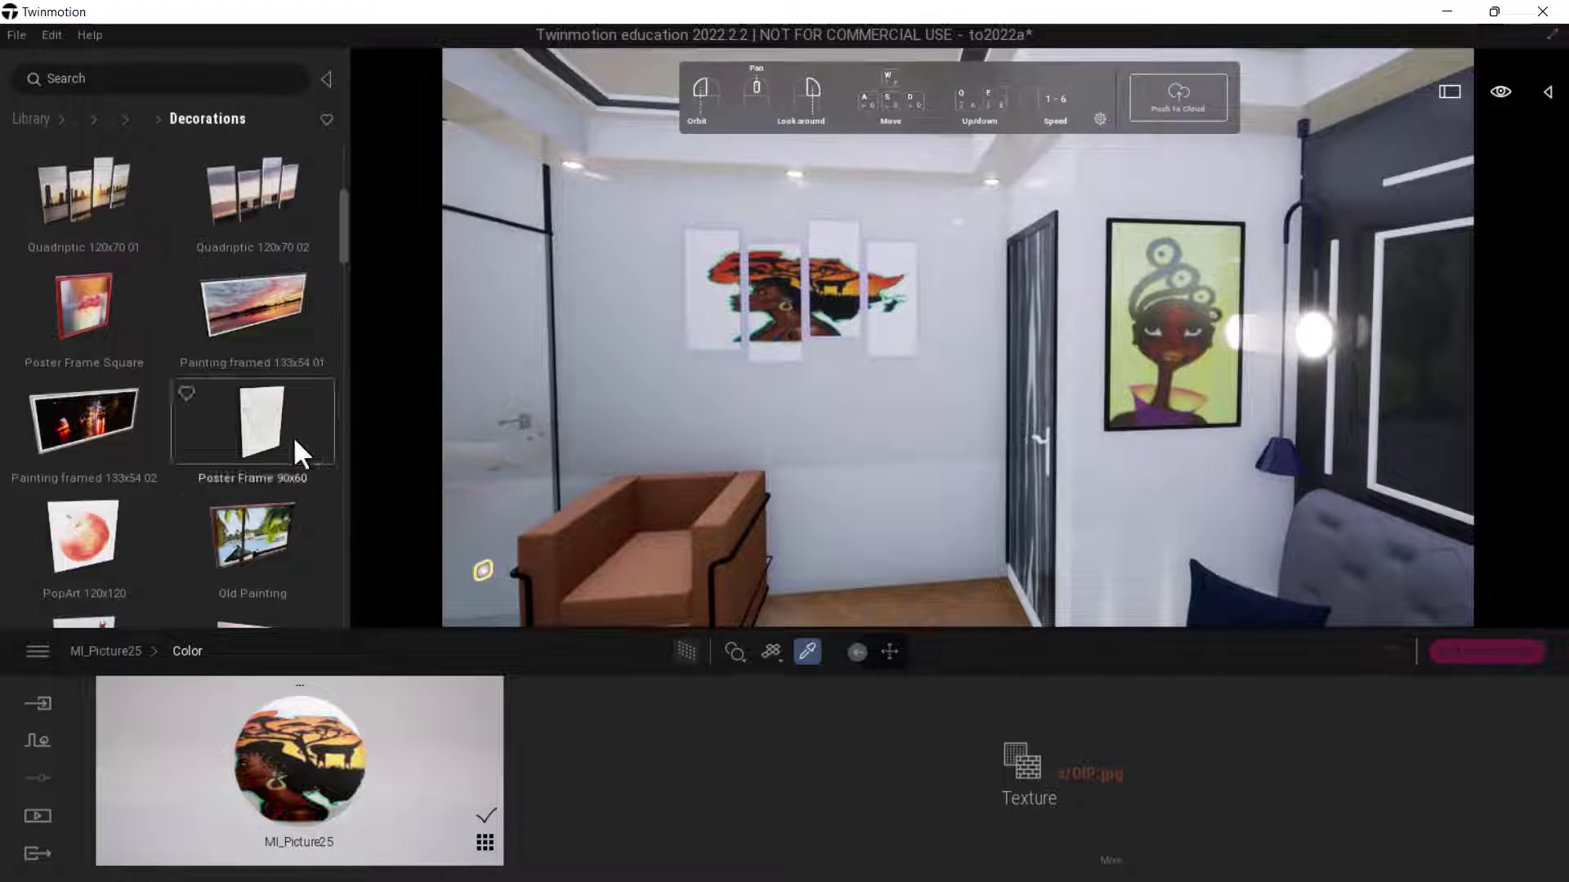
pyautogui.moveTo(293, 435); pyautogui.dragTo(925, 439)
# Delete the retextured four-panel picture from the wall.
pyautogui.scroll(5, 925, 436)
pyautogui.scroll(-2, 862, 346)
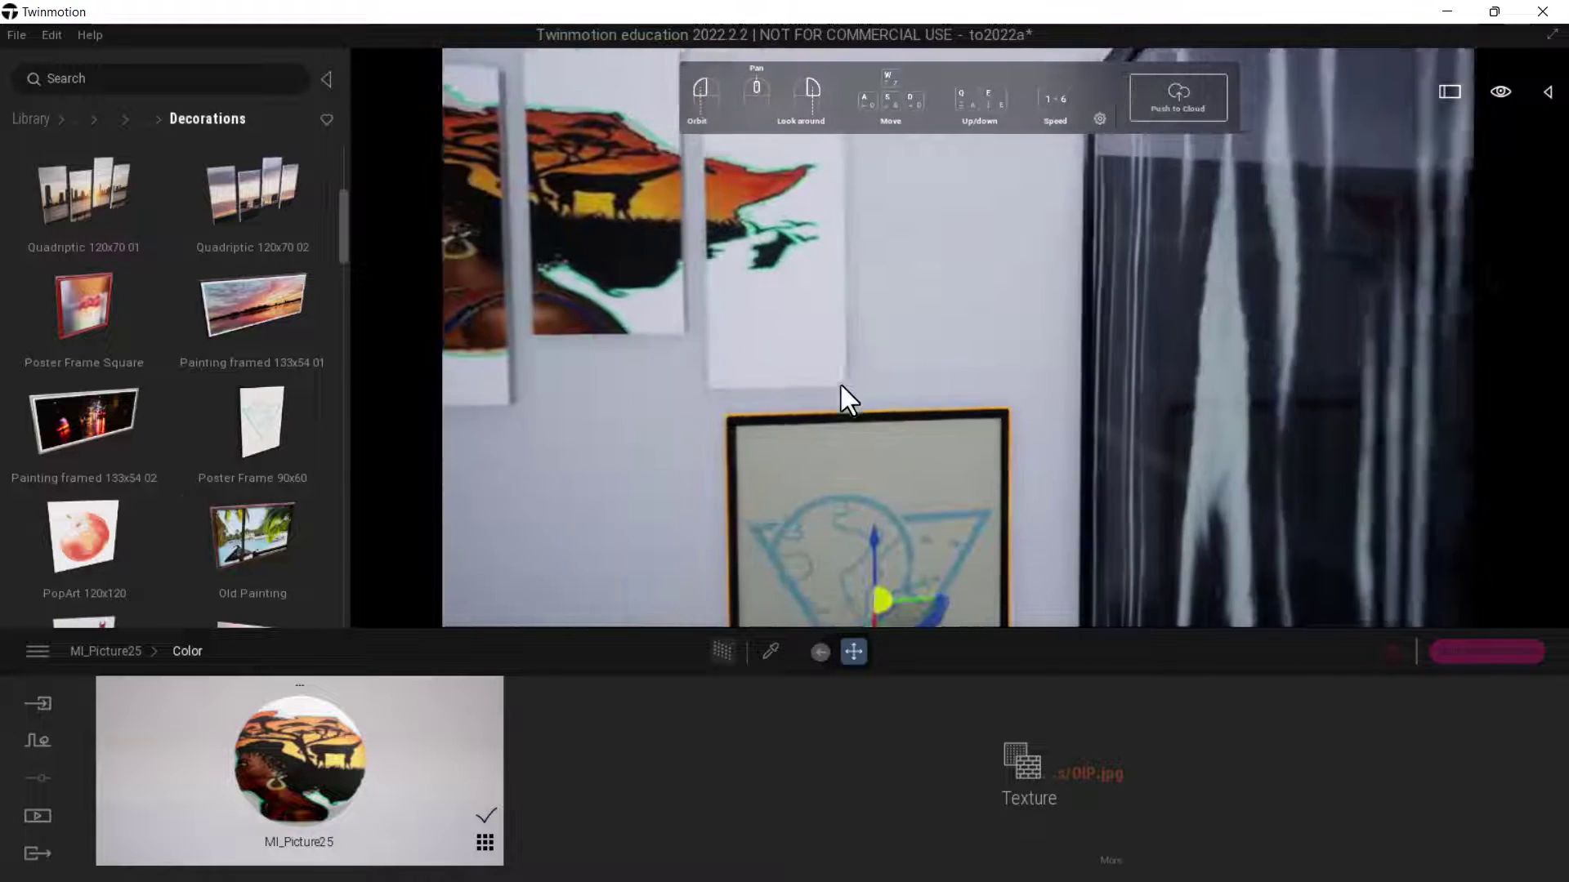
pyautogui.scroll(3, 841, 385)
pyautogui.click(820, 278)
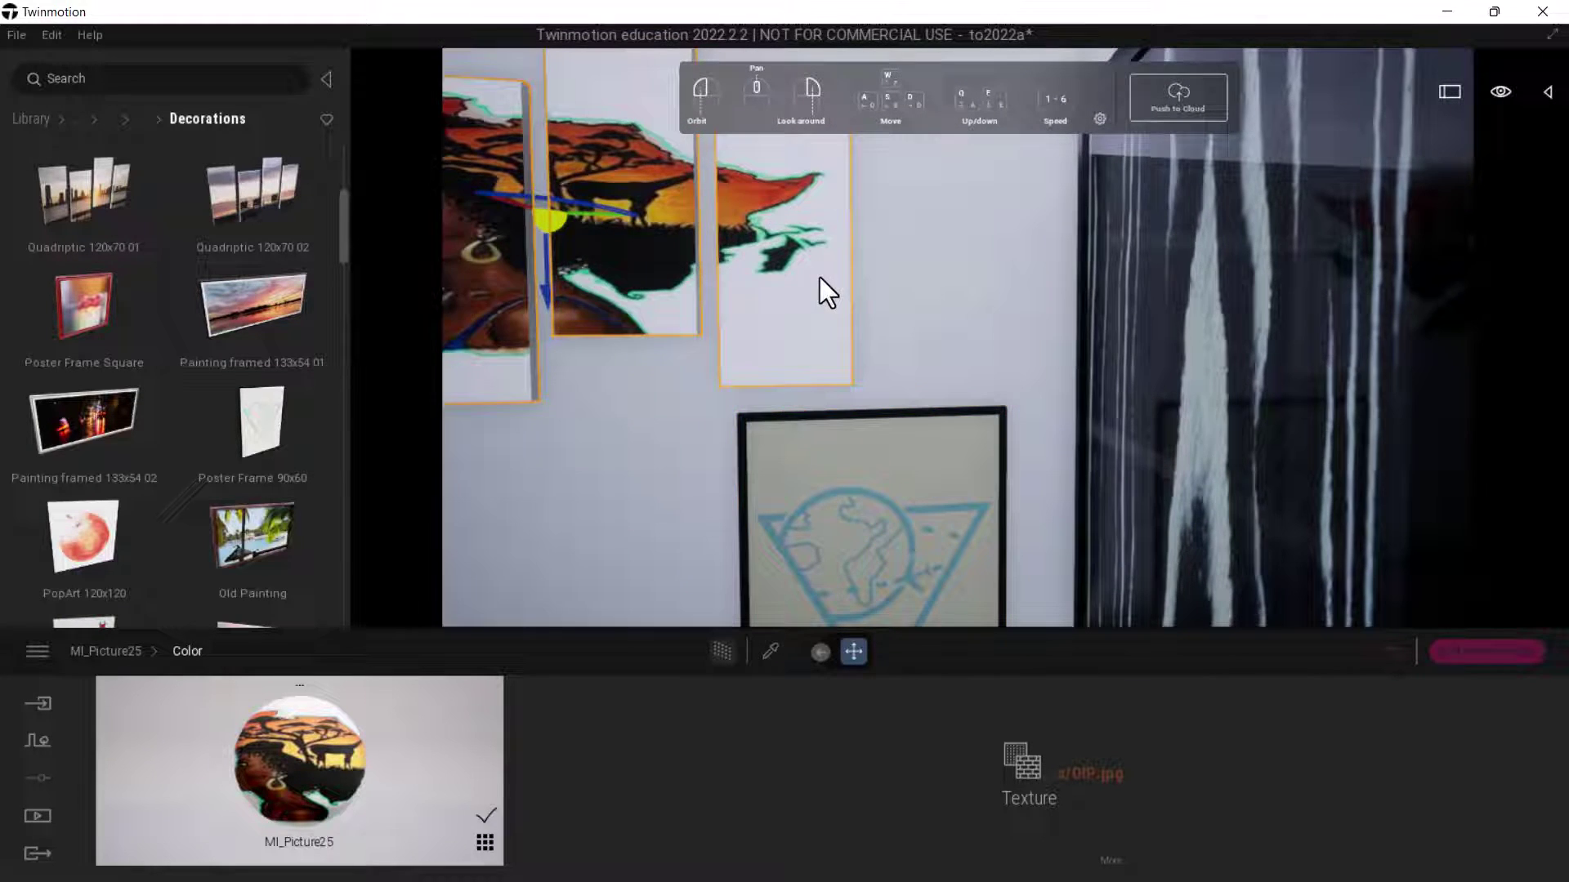
pyautogui.press('Delete')
# Move the poster frame beside the door higher up the wall.
pyautogui.scroll(-3, 821, 299)
pyautogui.scroll(4, 904, 455)
pyautogui.scroll(-3, 883, 515)
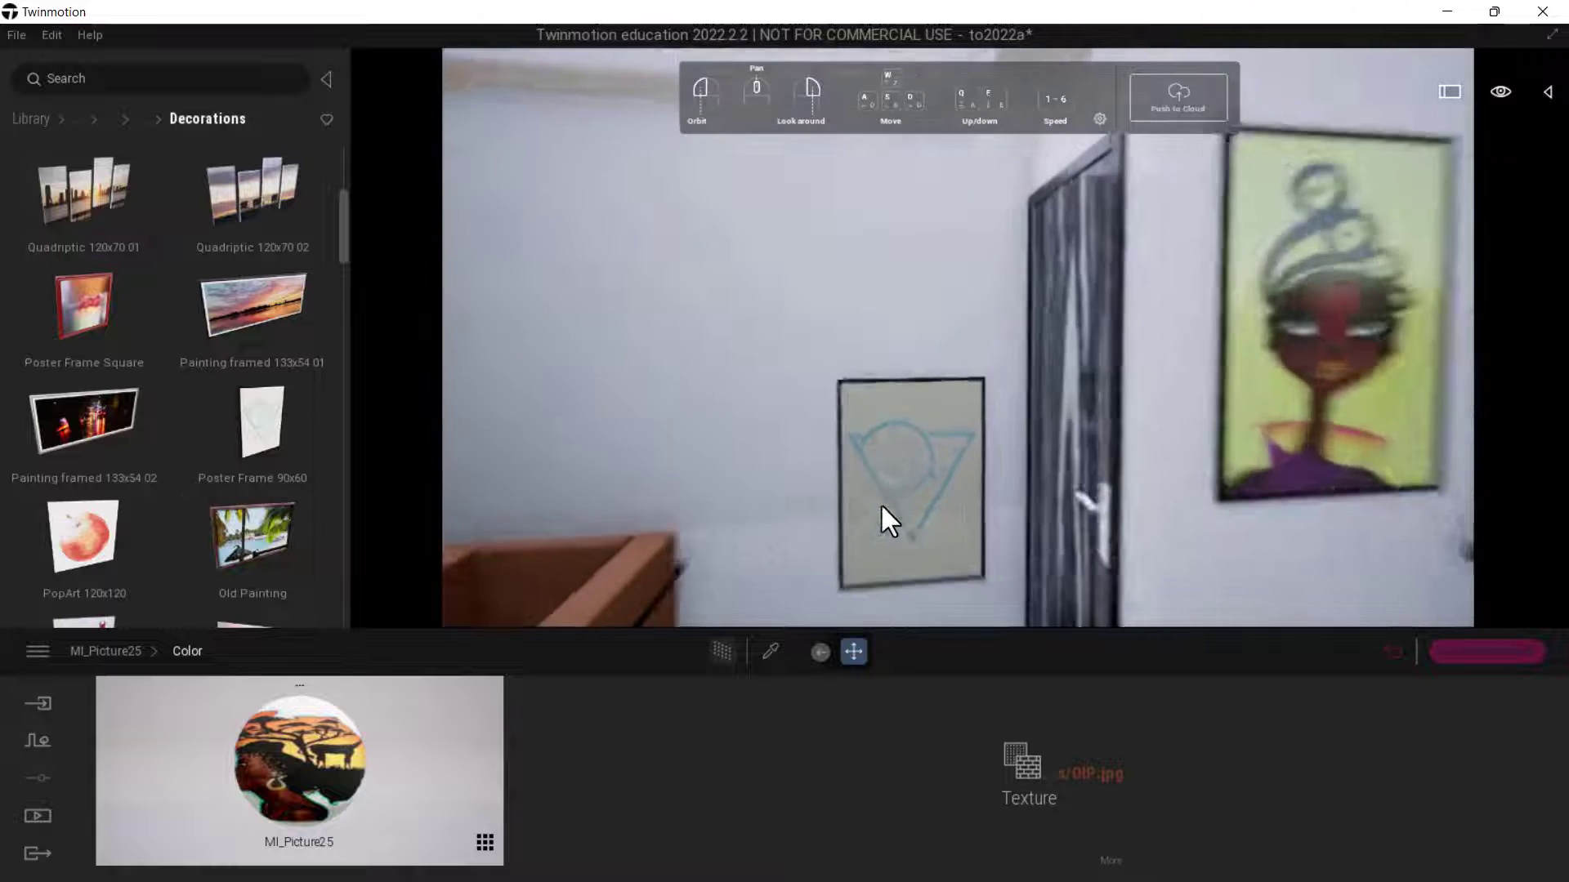
pyautogui.scroll(2, 889, 442)
pyautogui.click(886, 441)
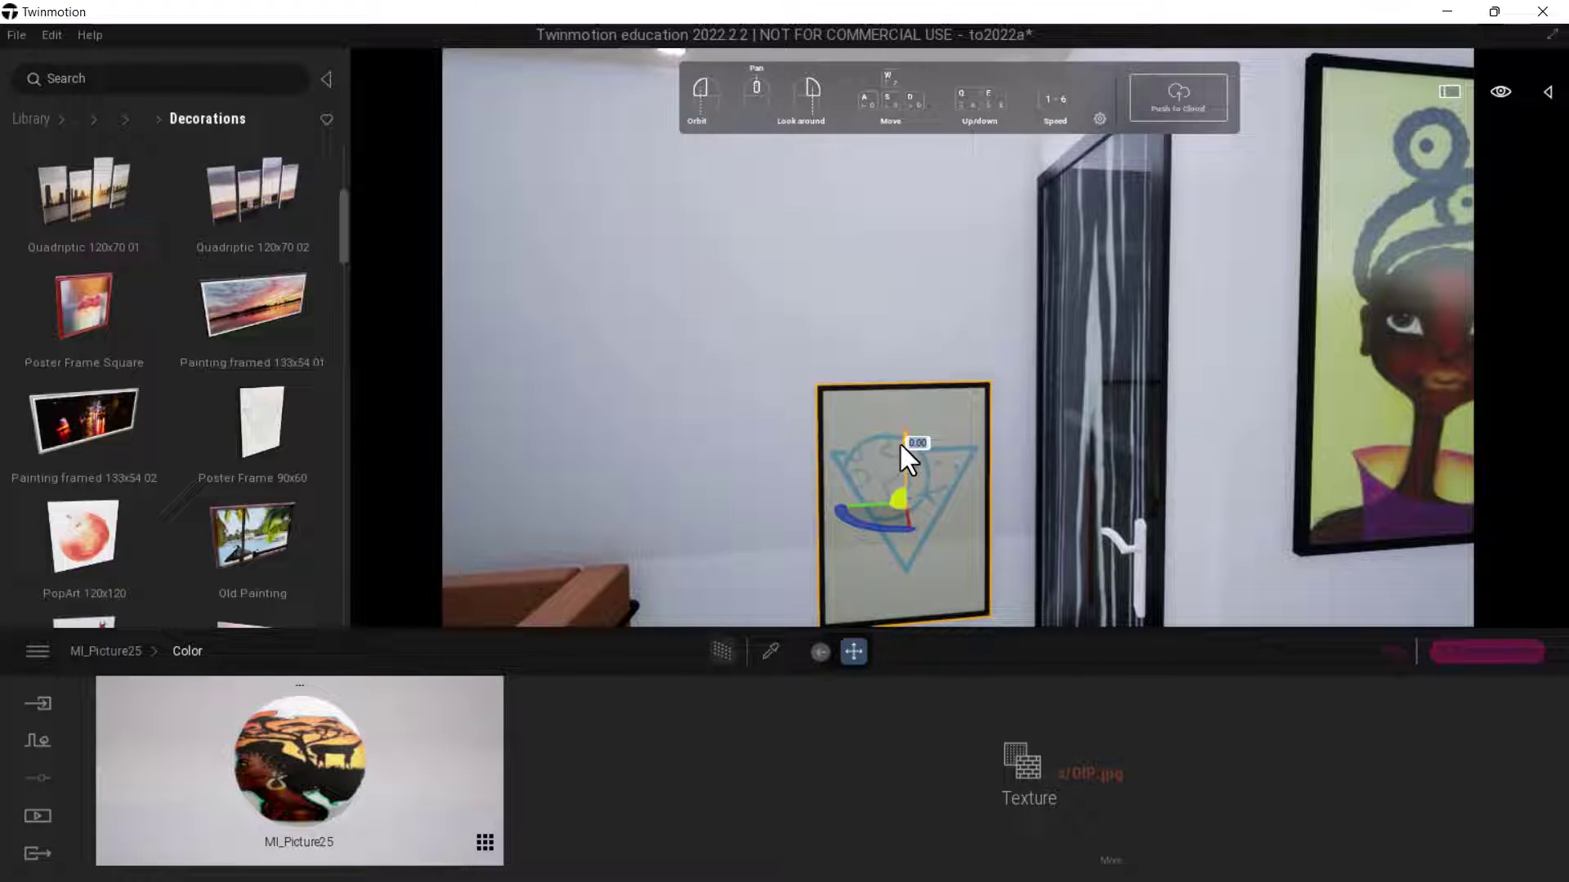
pyautogui.moveTo(900, 443); pyautogui.dragTo(634, 260)
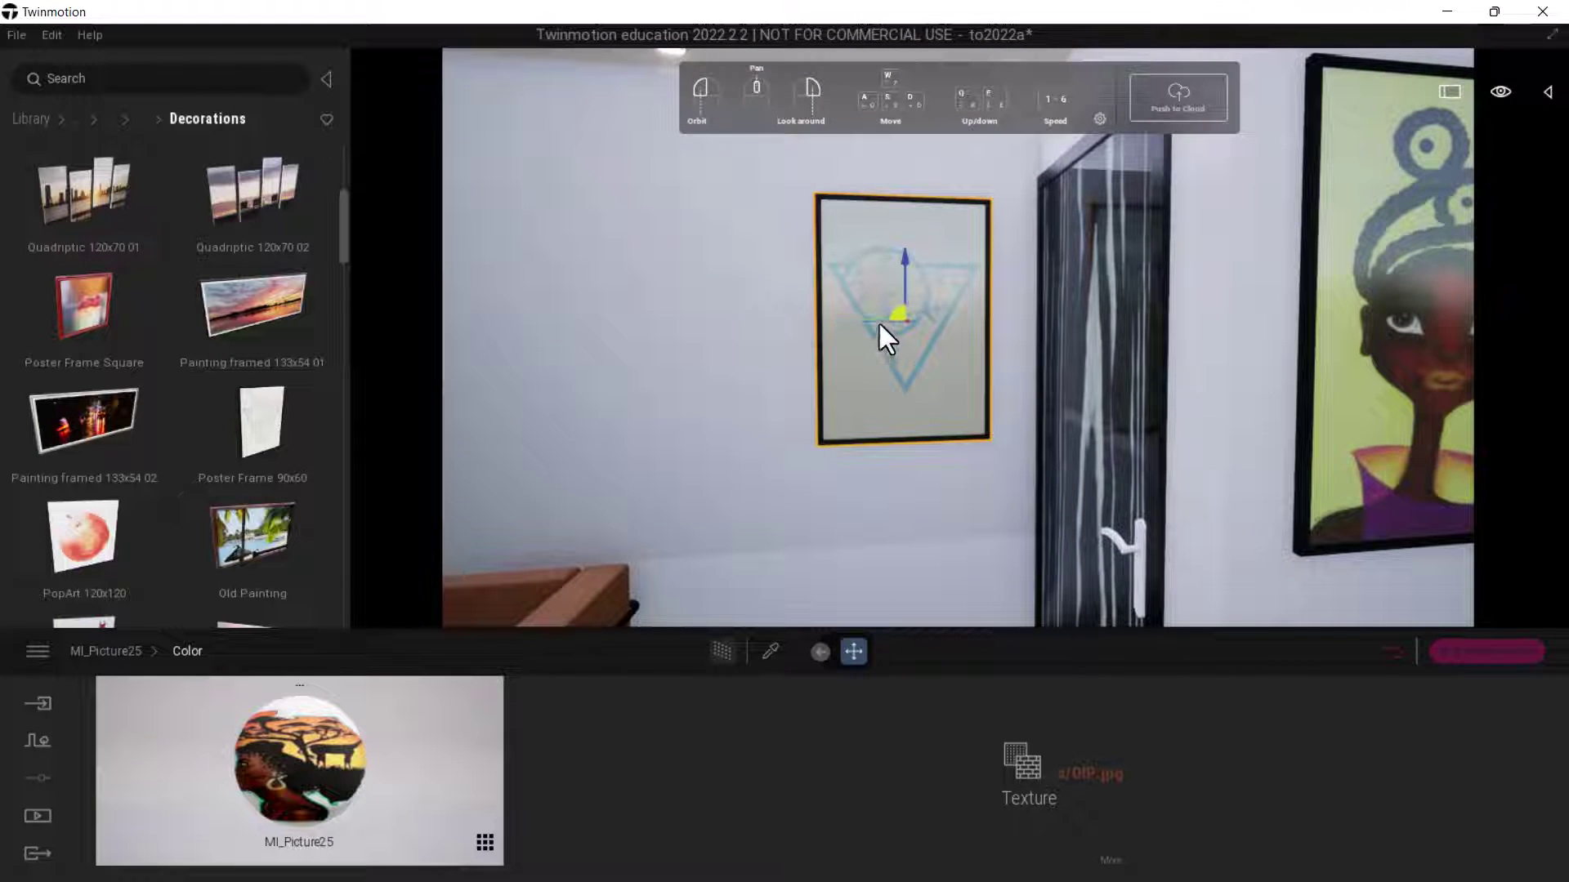
# Examine the poster frame beside the door from several angles, both up close and from across the room.
pyautogui.moveTo(875, 322); pyautogui.dragTo(708, 296)
pyautogui.scroll(3, 811, 213)
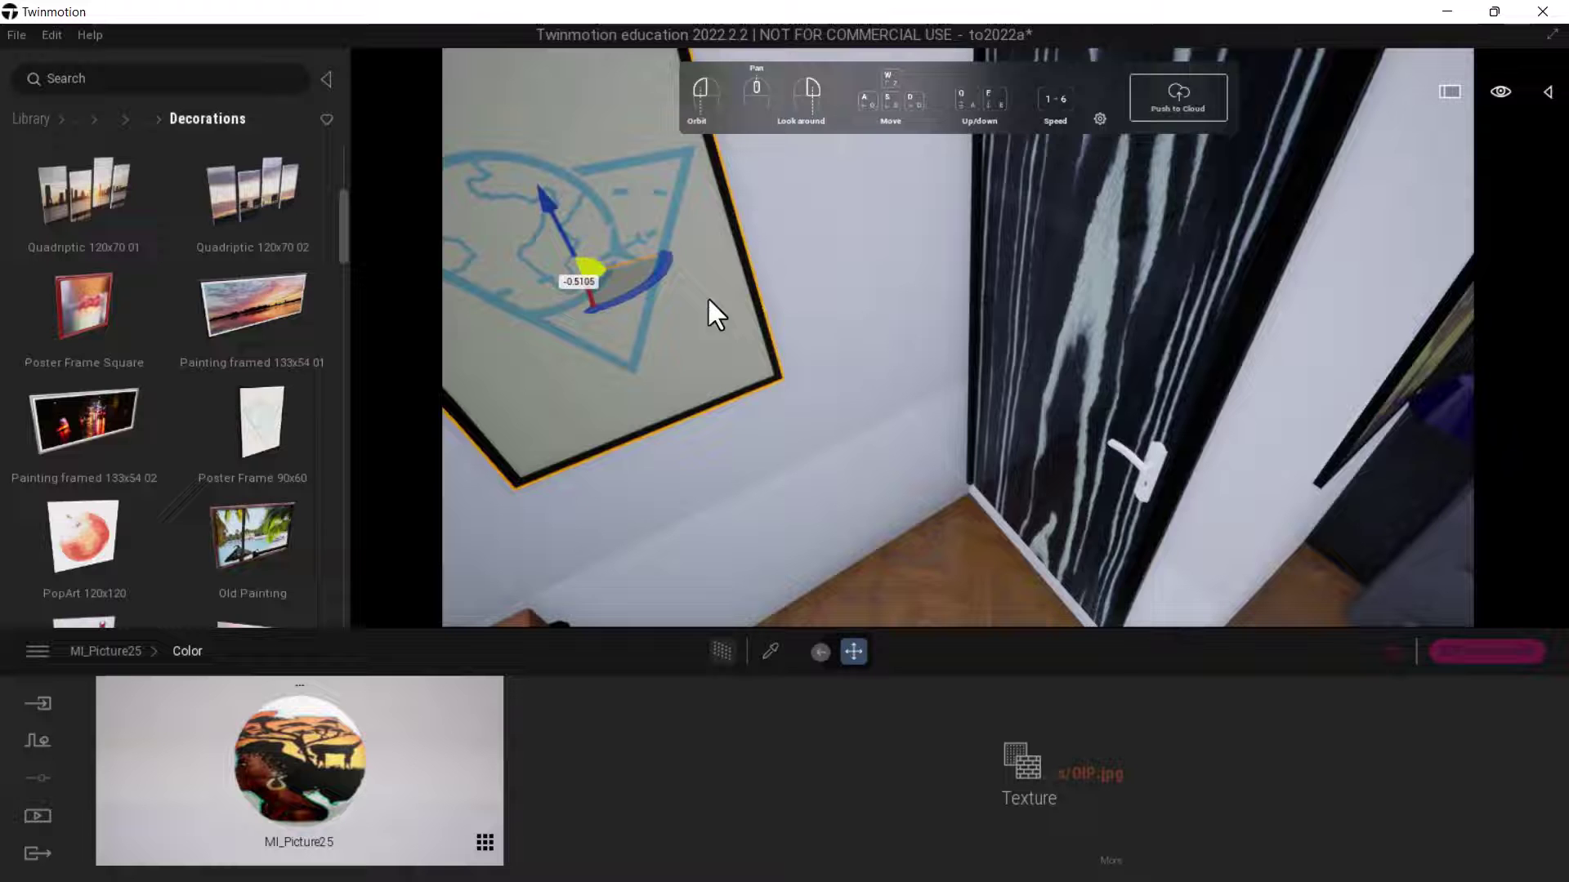
pyautogui.moveTo(707, 296); pyautogui.dragTo(853, 359, button='right')
pyautogui.scroll(-3, 801, 380)
pyautogui.scroll(3, 803, 385)
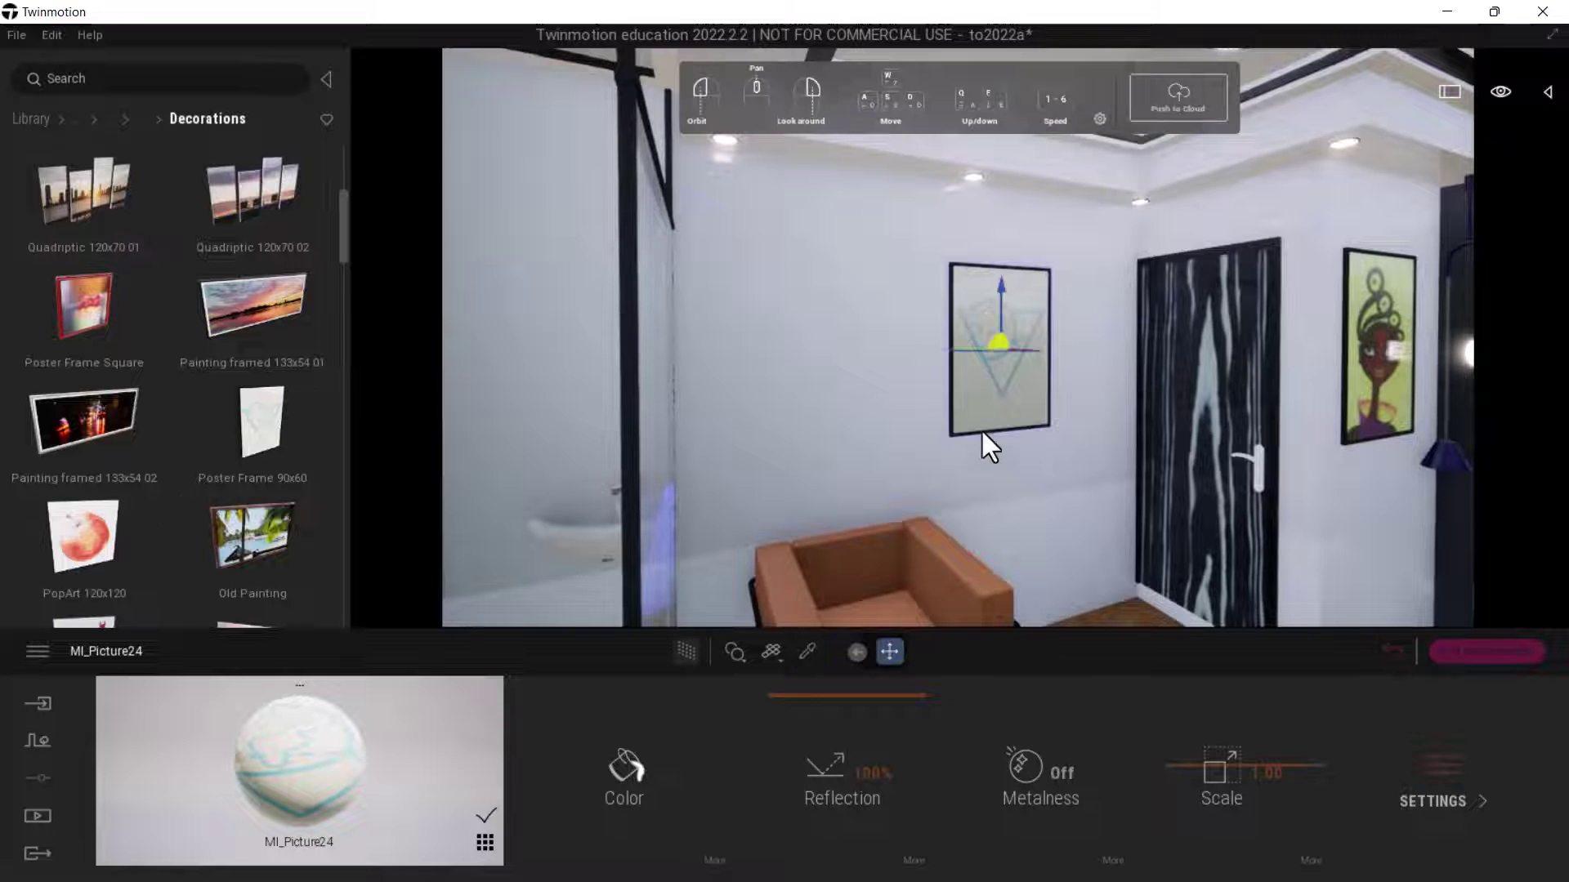
pyautogui.scroll(3, 981, 428)
pyautogui.scroll(3, 997, 372)
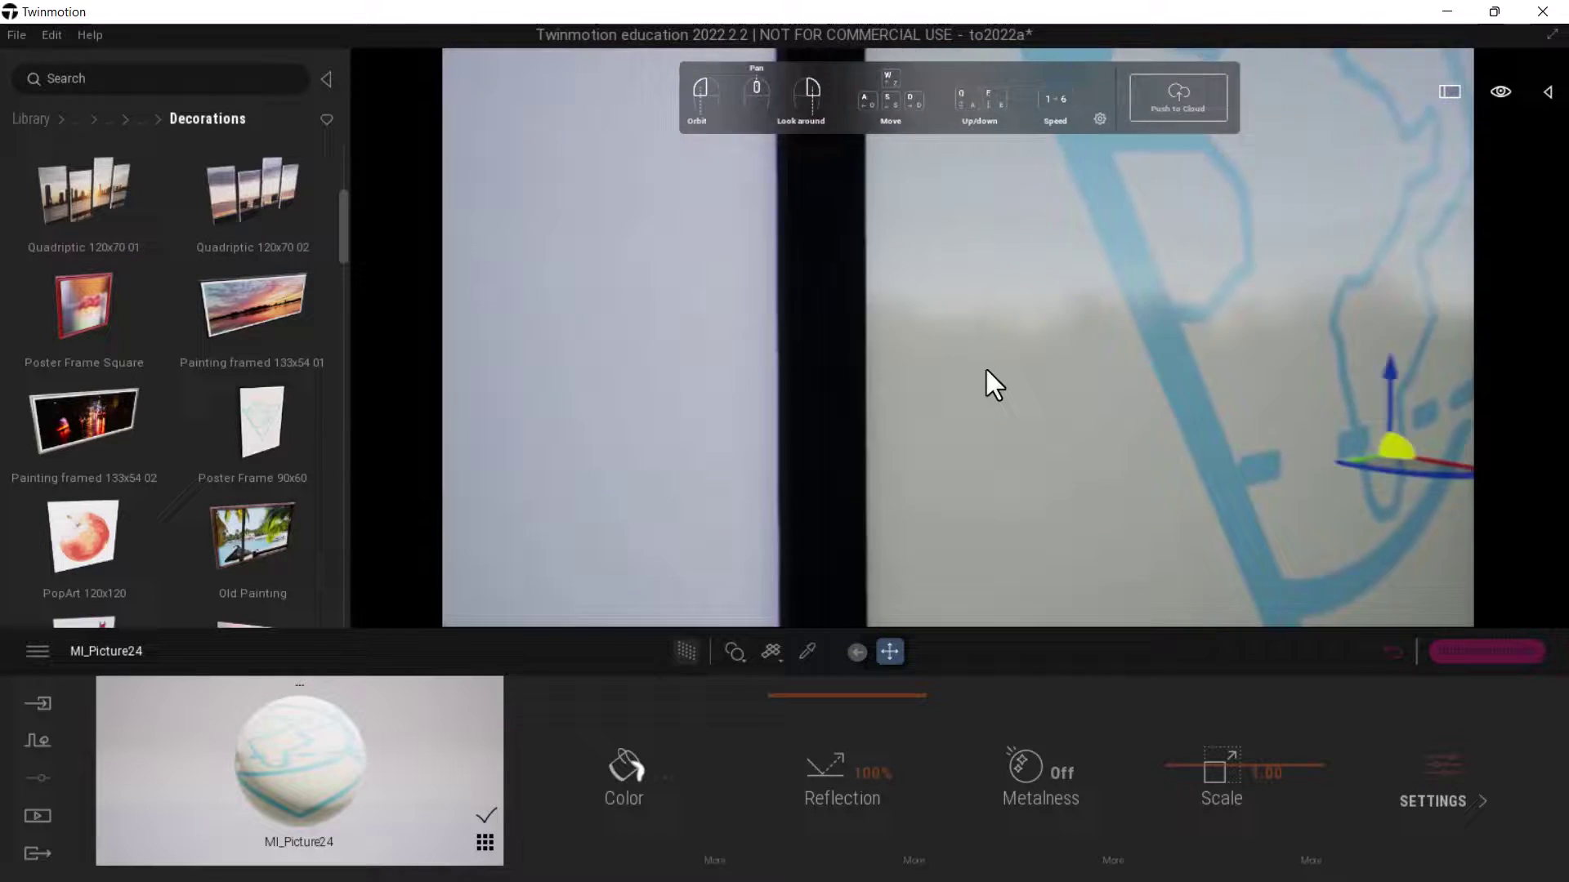
pyautogui.scroll(-5, 986, 366)
pyautogui.scroll(5, 1021, 404)
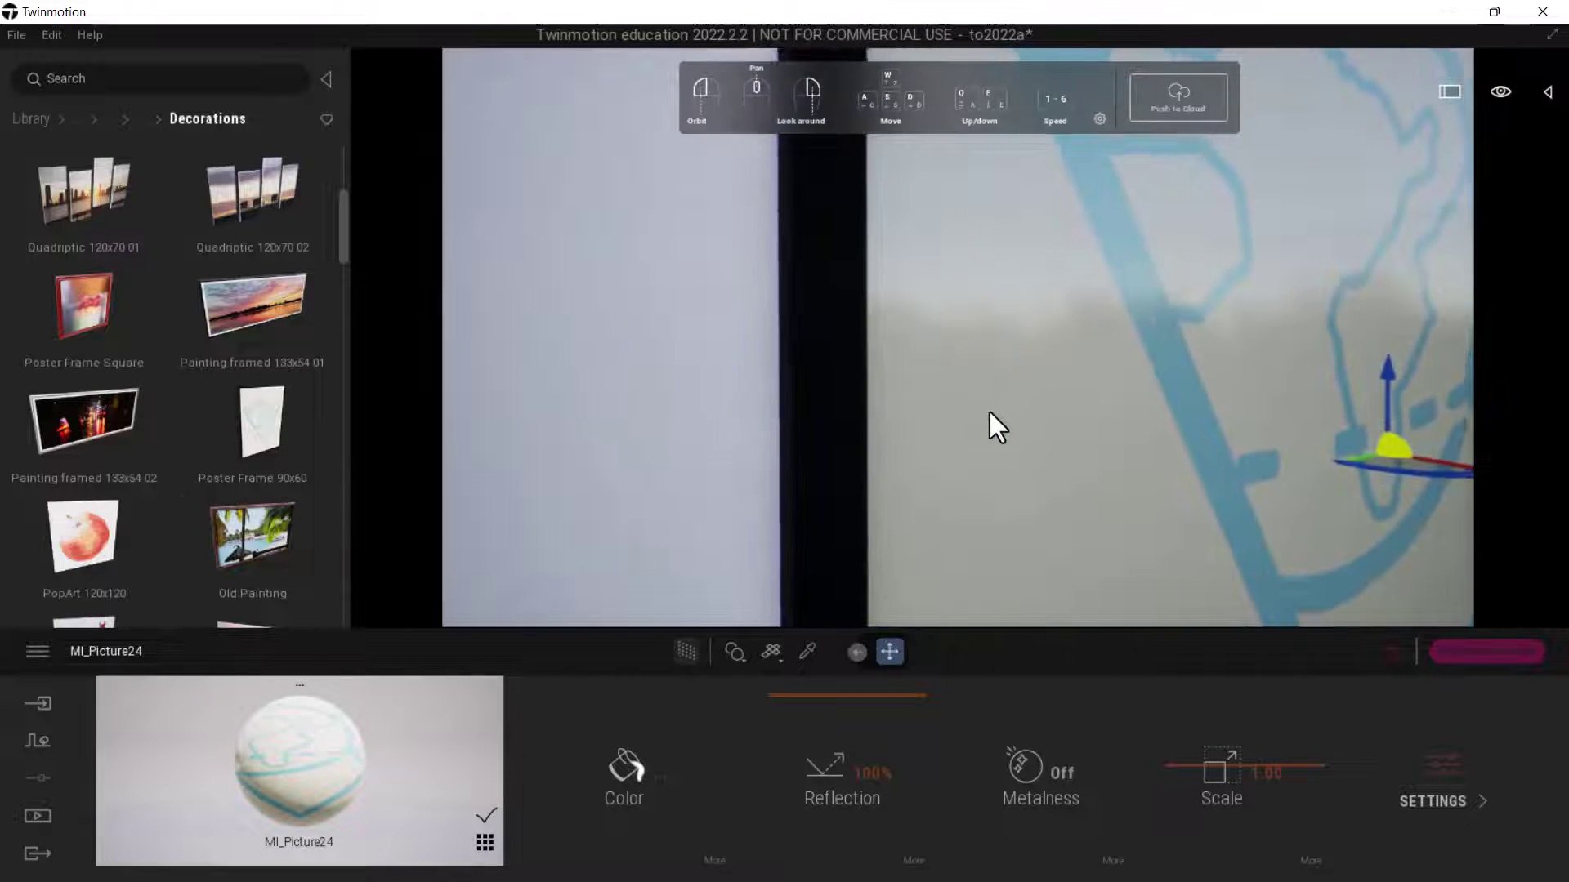
pyautogui.scroll(-4, 990, 417)
pyautogui.scroll(3, 990, 373)
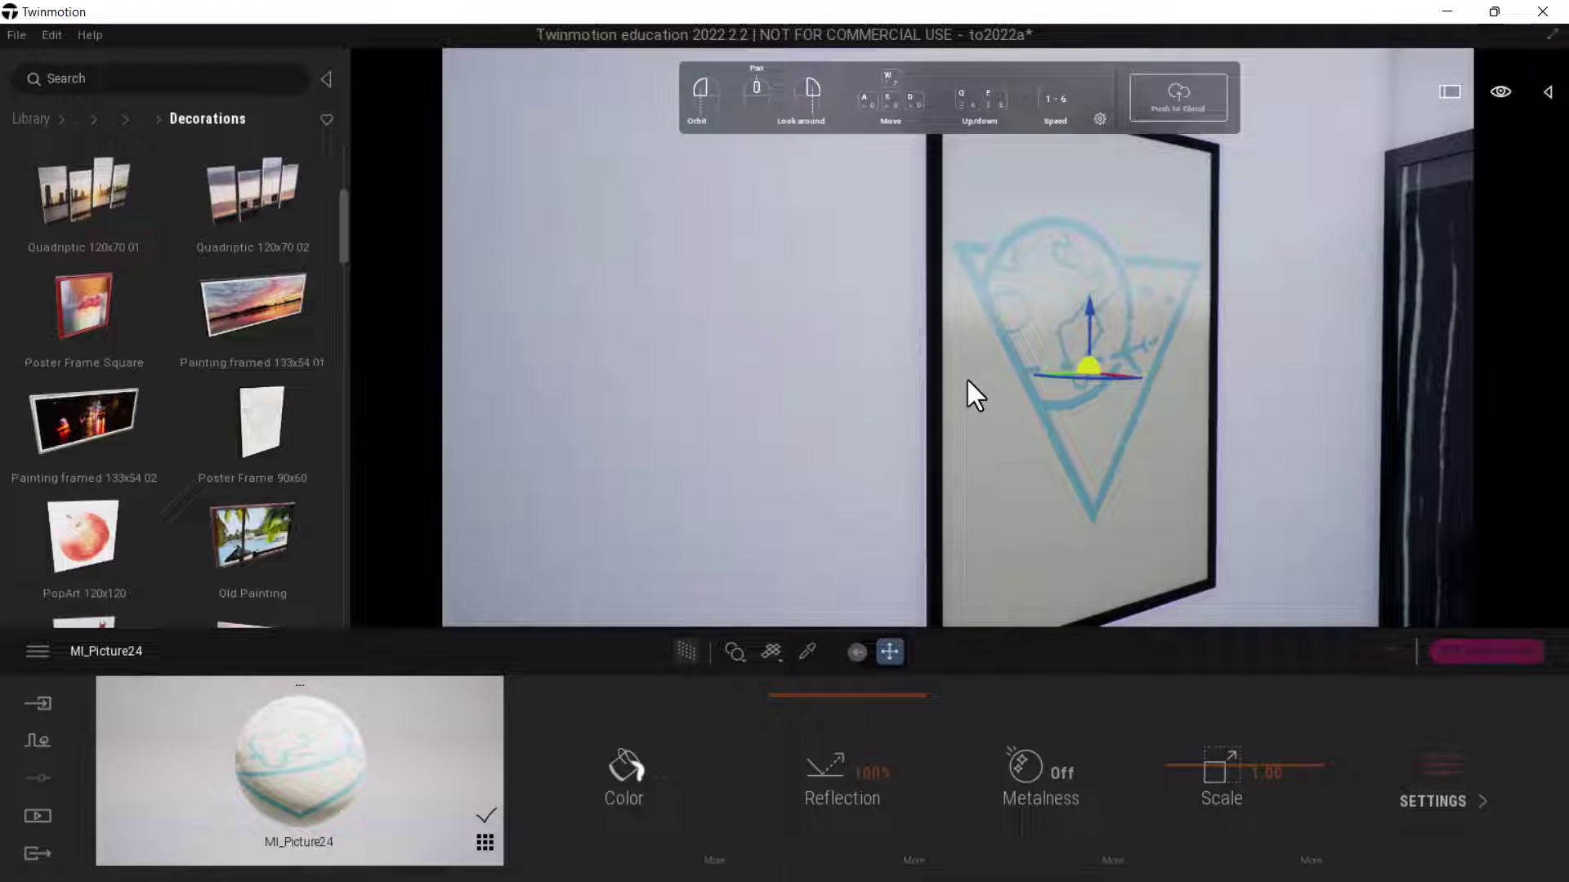
# Try to sample the poster frame's picture material through its front glass.
pyautogui.click(808, 651)
pyautogui.click(930, 524)
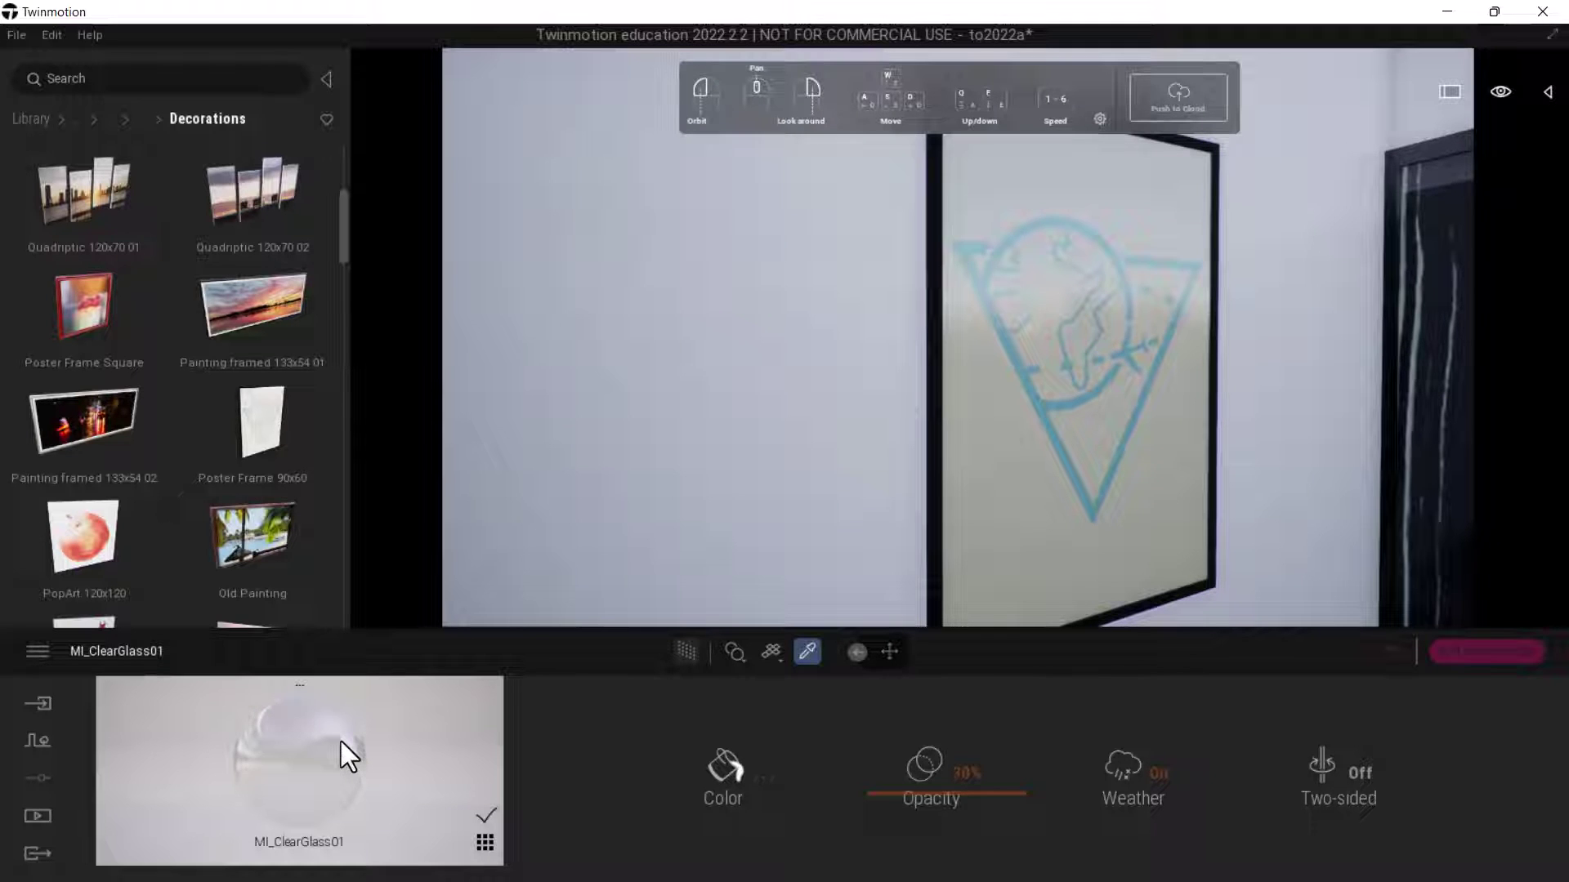
pyautogui.moveTo(1001, 572); pyautogui.dragTo(1062, 572, button='right')
pyautogui.moveTo(835, 337)
pyautogui.mouseDown(button='right')
pyautogui.moveTo(774, 345)
pyautogui.moveTo(821, 341)
pyautogui.mouseUp(button='right')
pyautogui.scroll(-5, 822, 341)
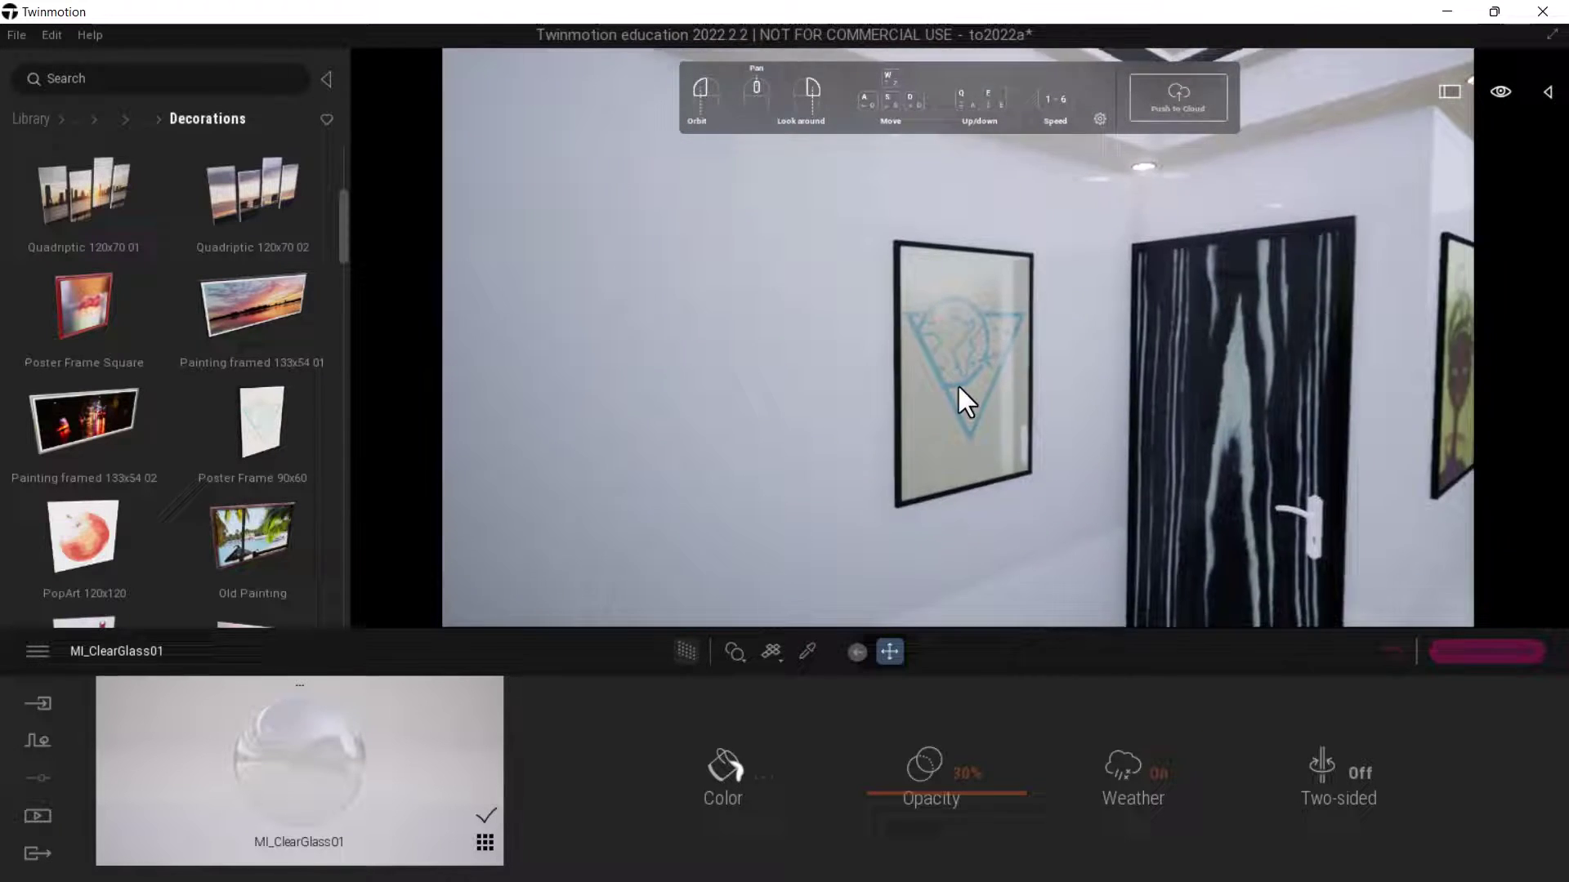
# Sample the poster's picture material MI_Picture24 from a viewpoint behind the frame's front glass.
pyautogui.scroll(2, 957, 384)
pyautogui.scroll(5, 1071, 390)
pyautogui.scroll(-3, 1069, 375)
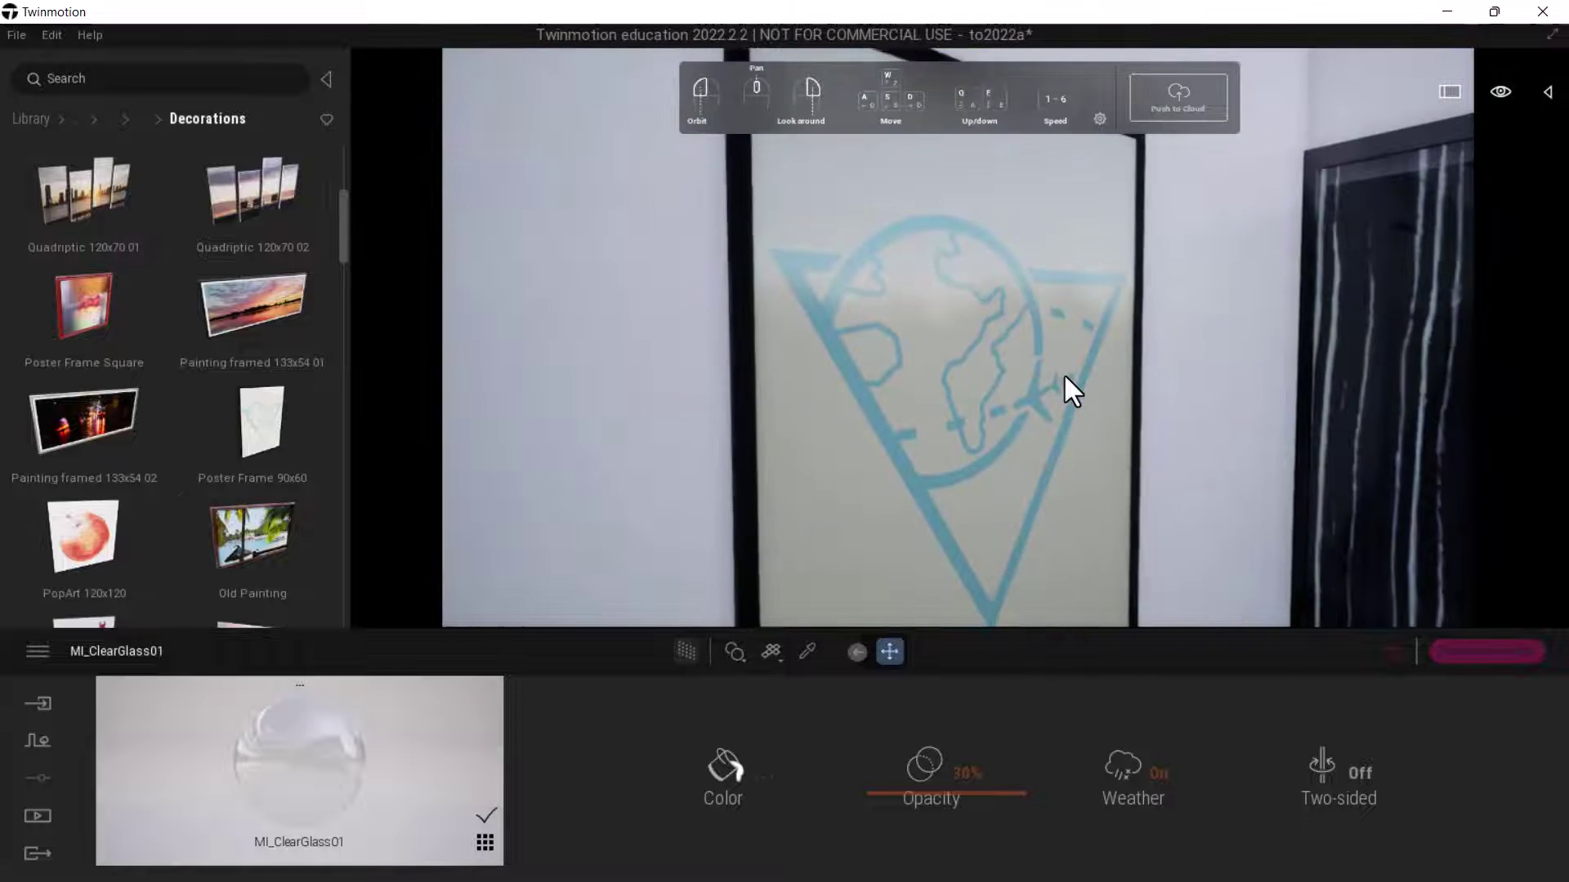
pyautogui.scroll(5, 1061, 417)
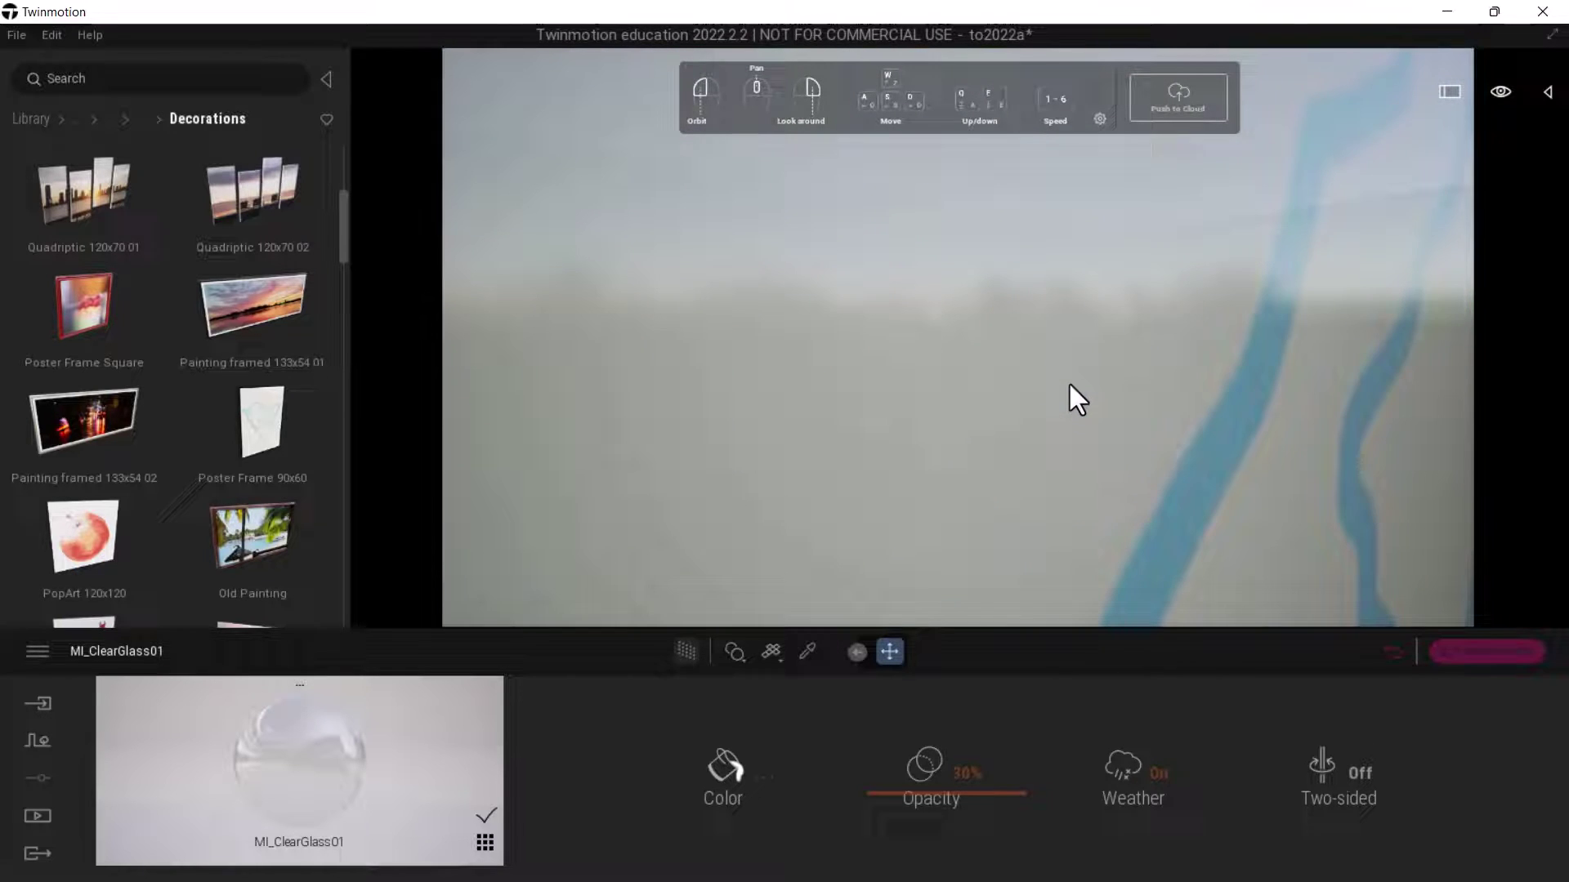
pyautogui.scroll(3, 1070, 384)
pyautogui.scroll(-3, 1070, 384)
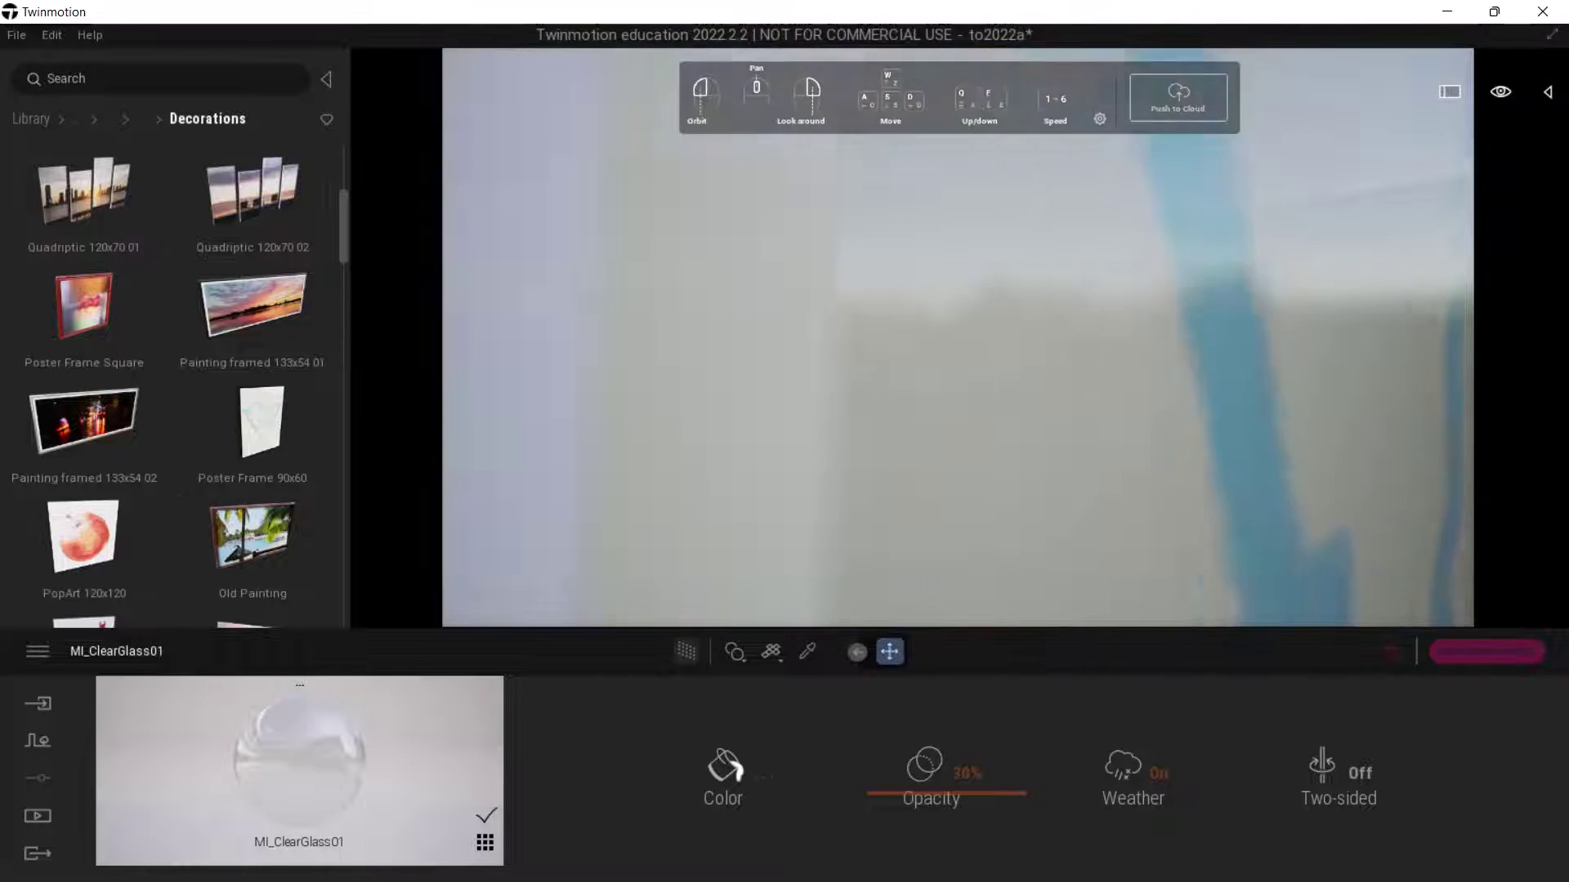
pyautogui.moveTo(1066, 464); pyautogui.dragTo(1147, 464)
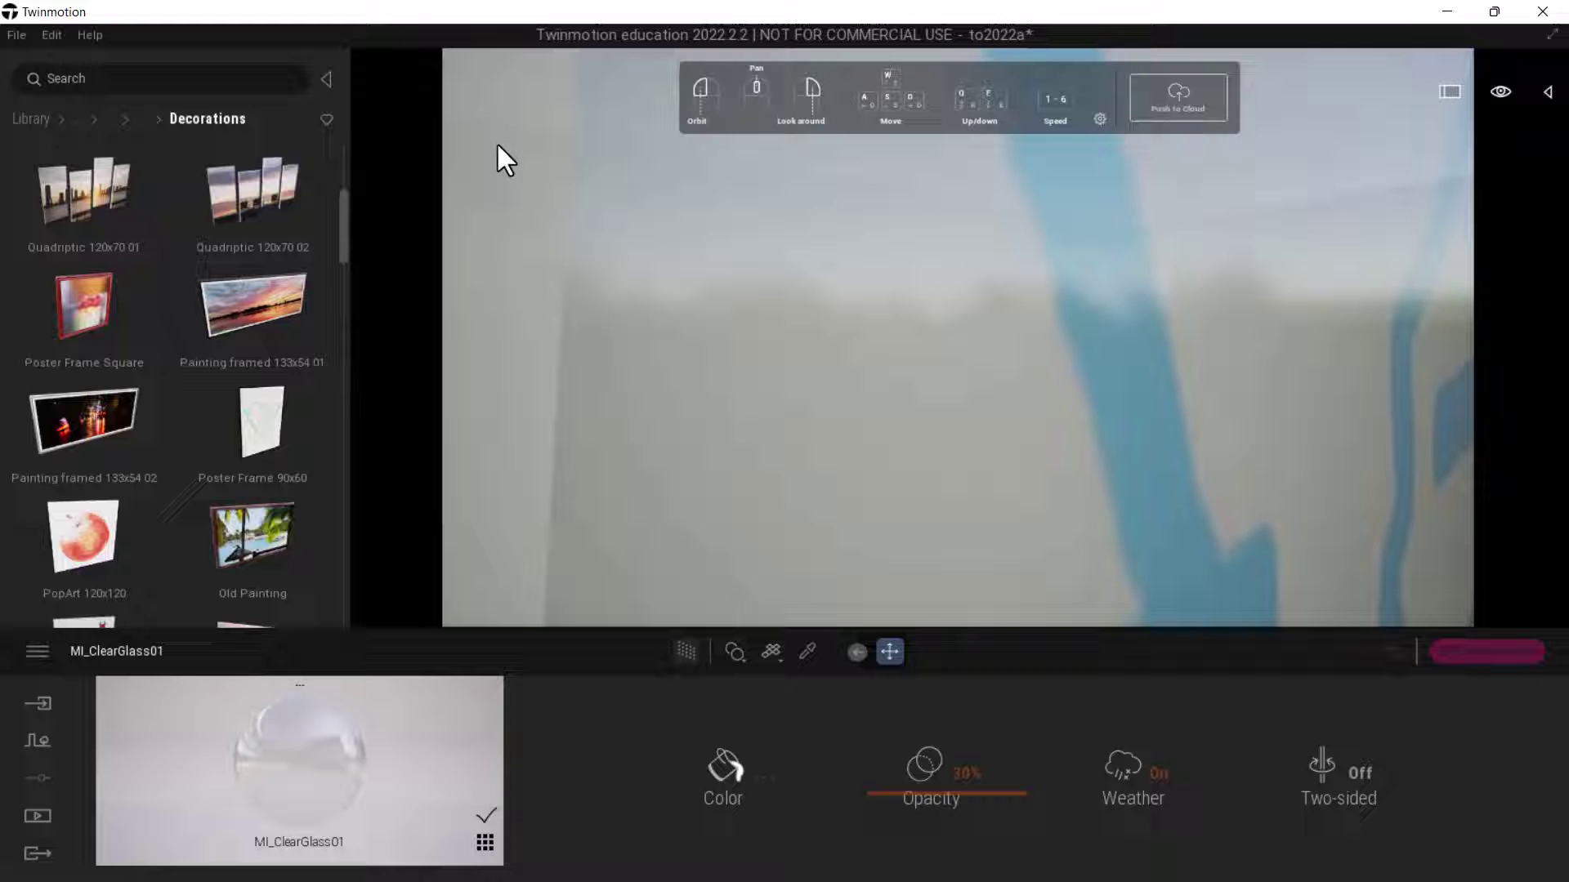
pyautogui.click(808, 651)
pyautogui.click(538, 281)
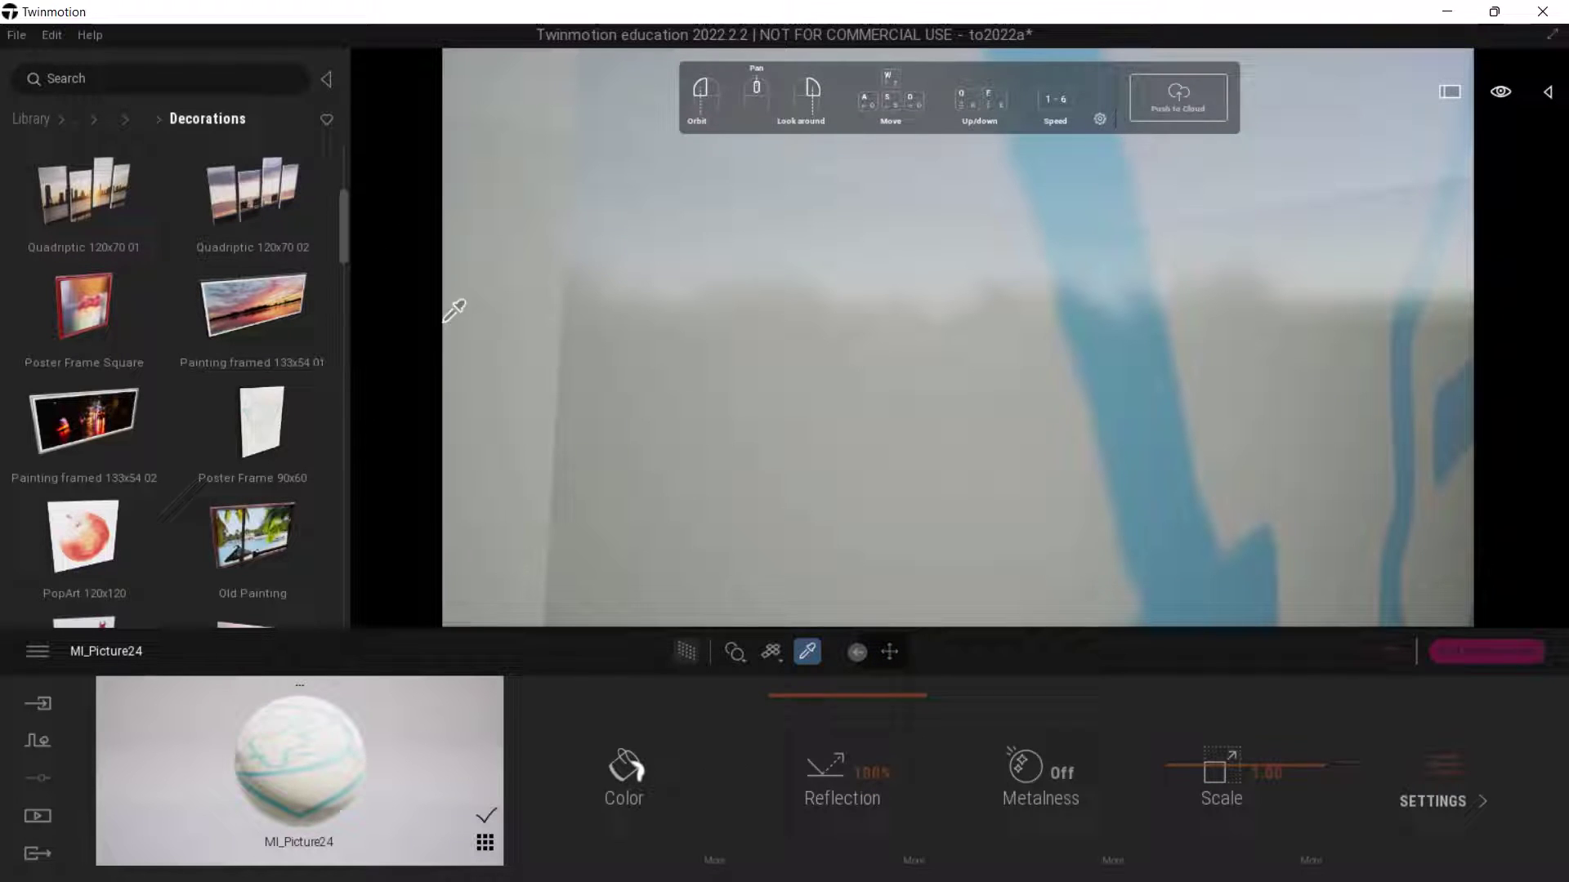
# Start replacing the MI_Picture24 color texture and browse to the ARCHICAD PROJECTS folder on Local Disk (D:).
pyautogui.click(716, 862)
pyautogui.click(1104, 786)
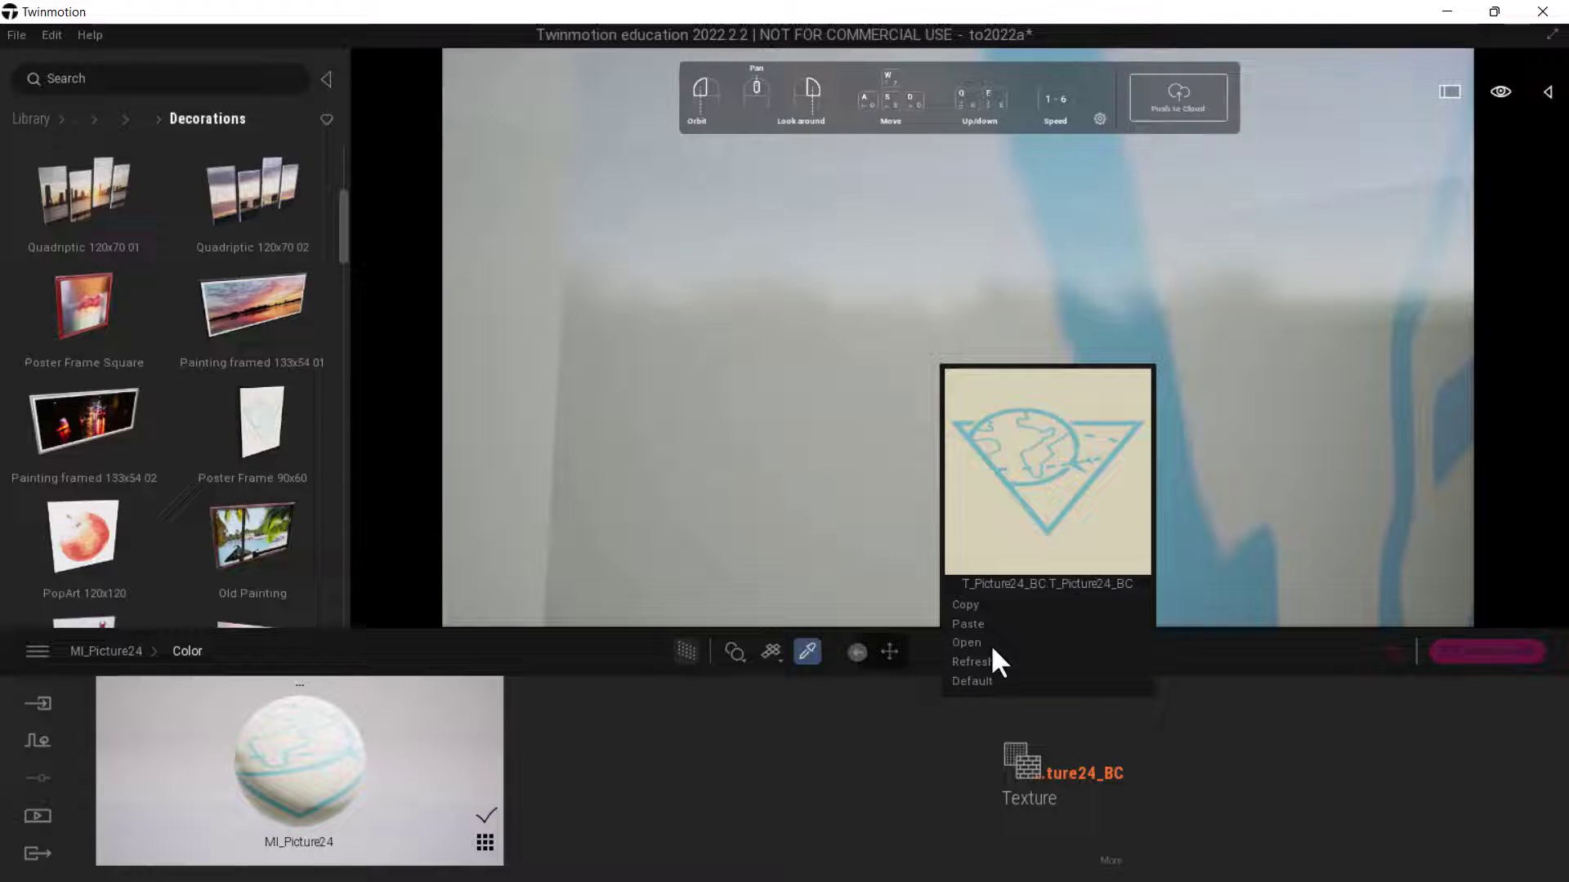
pyautogui.click(967, 643)
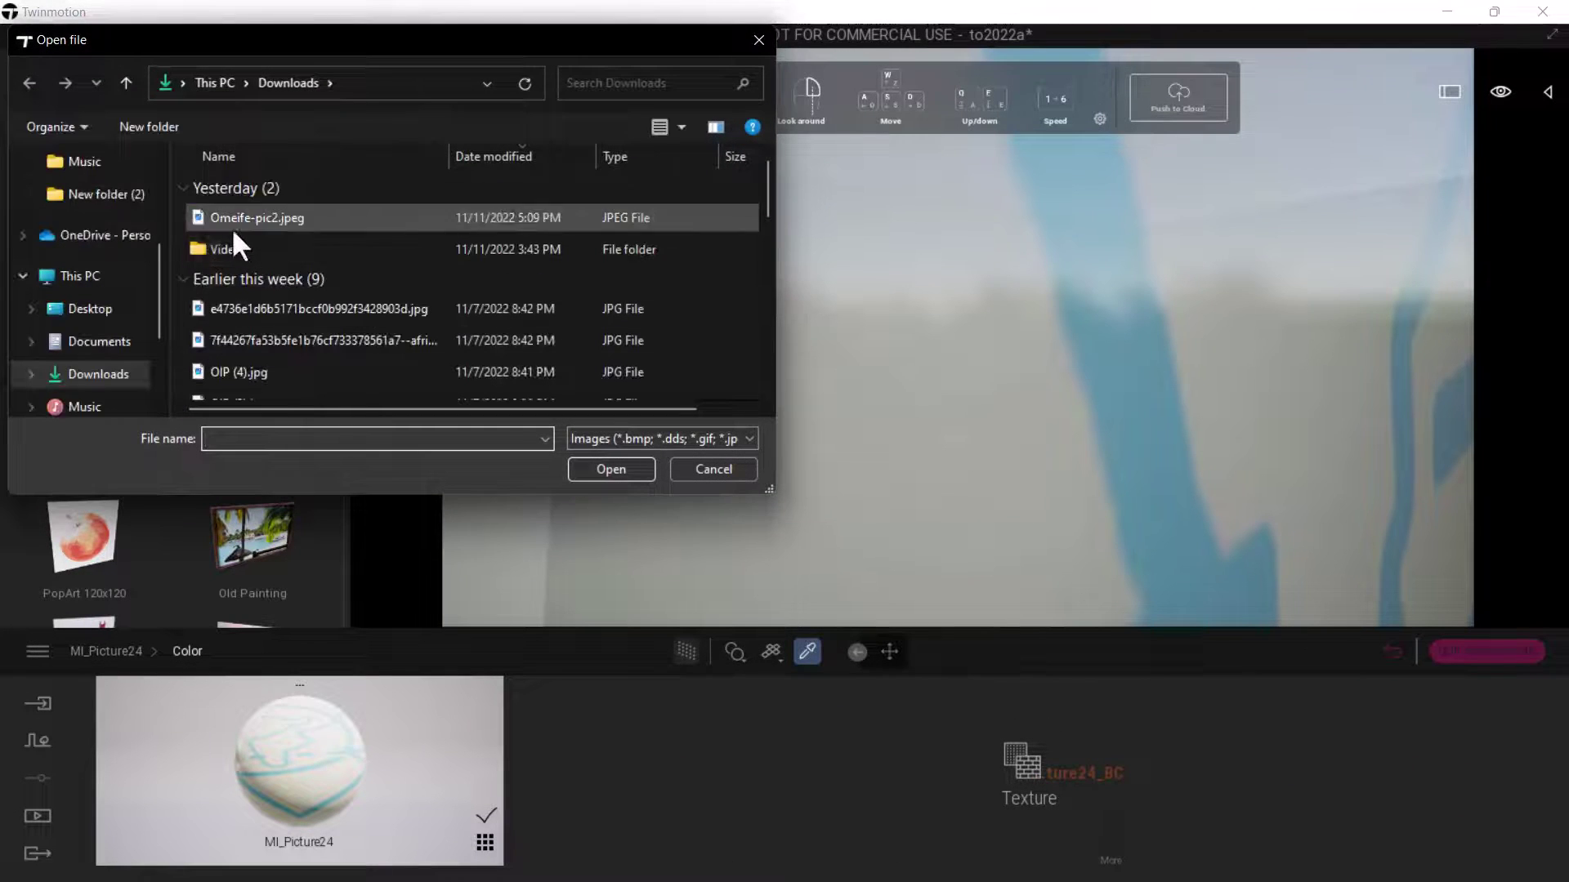
pyautogui.scroll(-2, 119, 384)
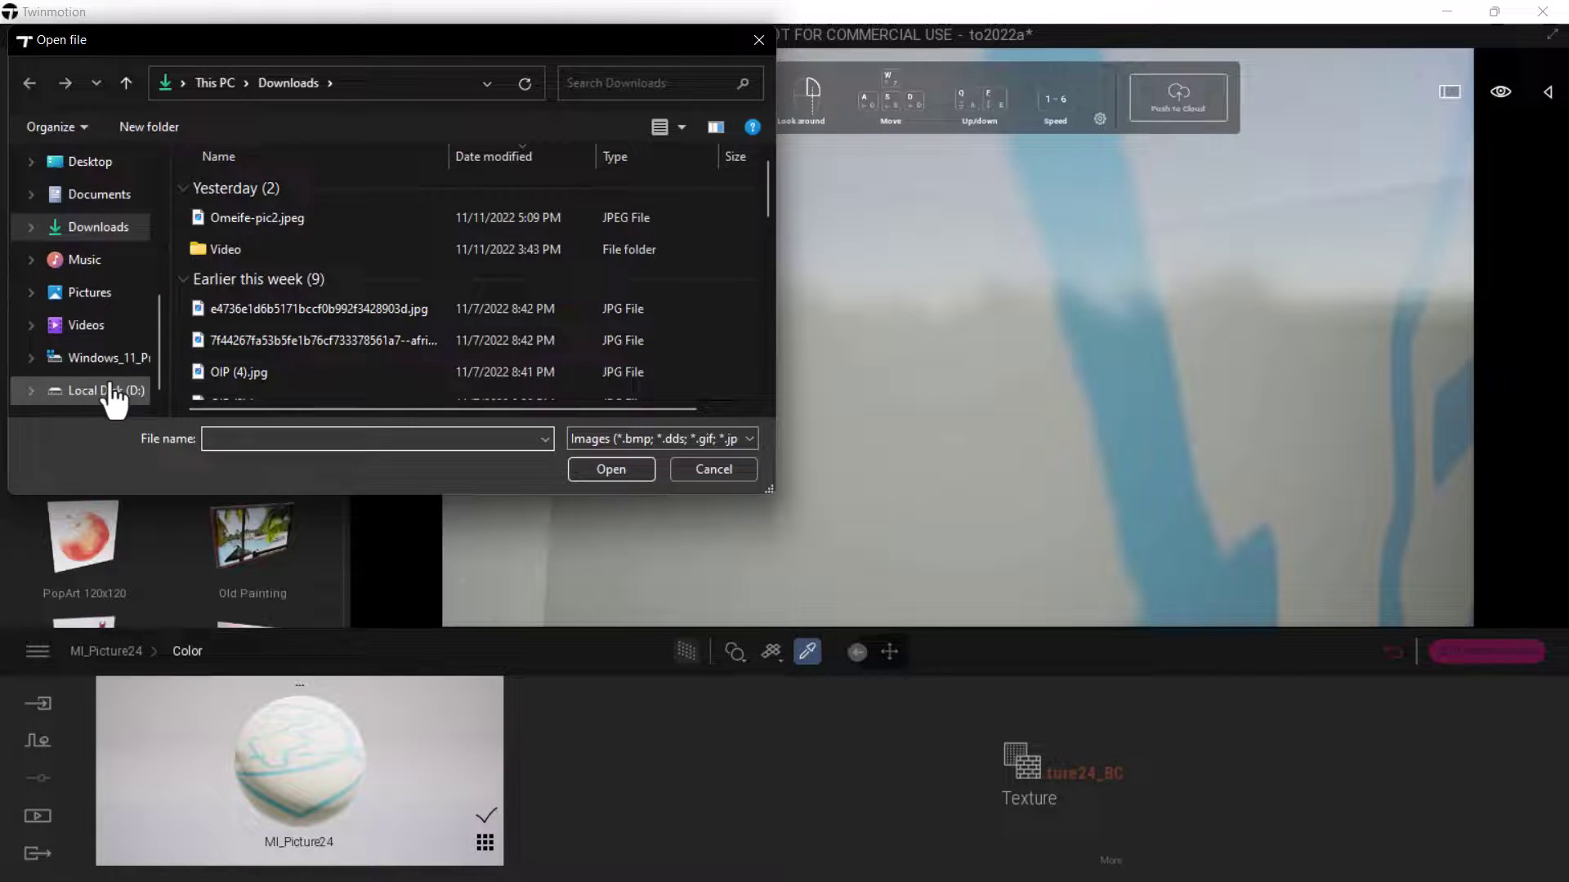
pyautogui.click(106, 391)
pyautogui.doubleClick(242, 283)
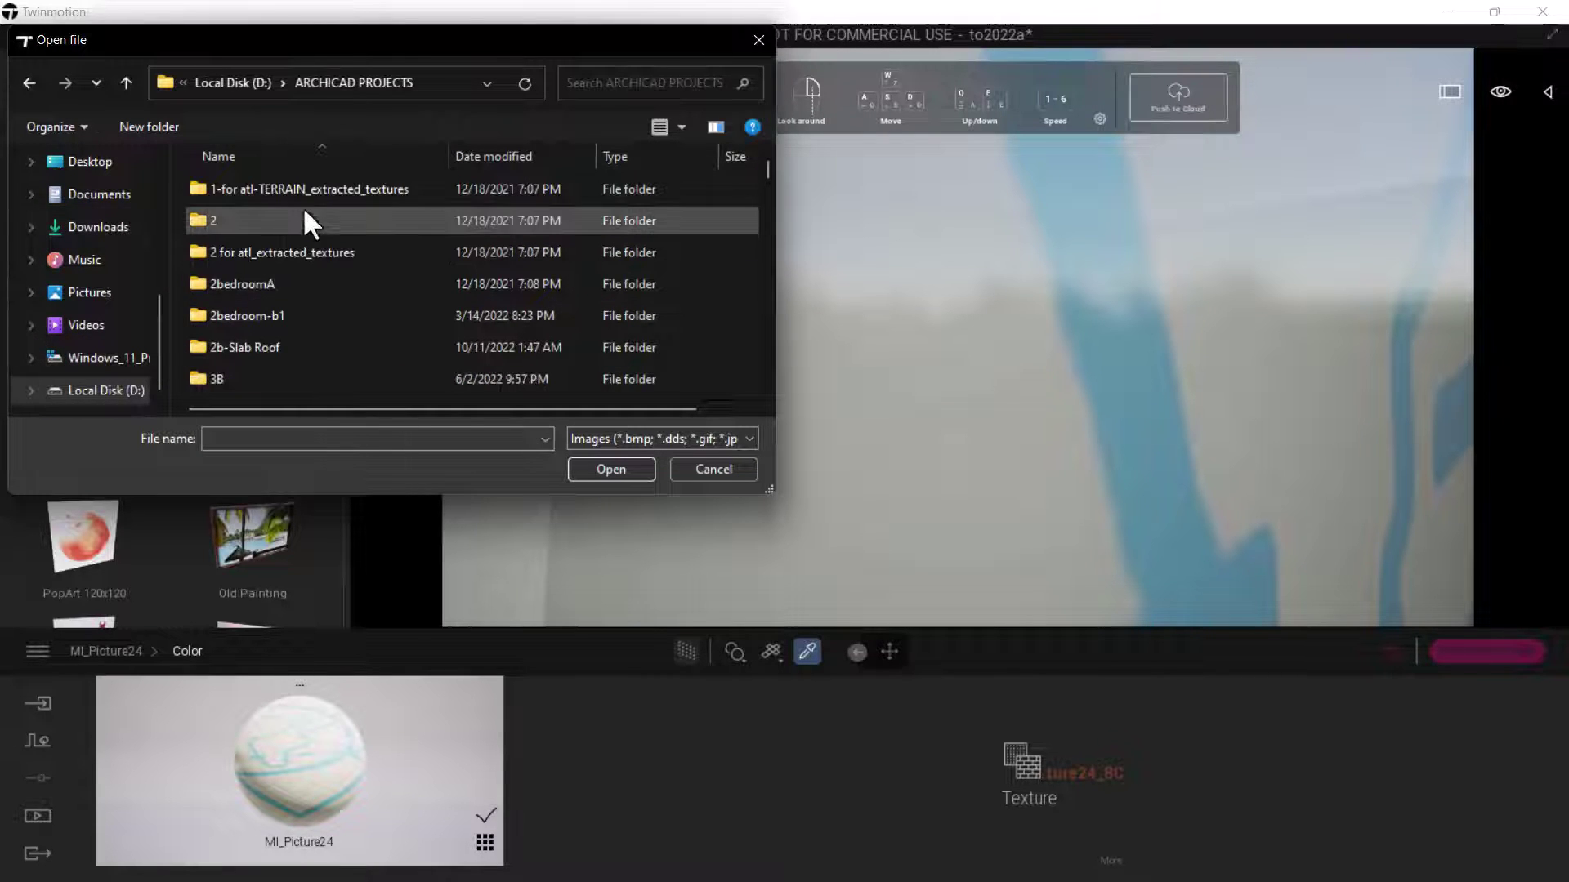
# Load africa-811866.jpg from the textures folder inside Objects as the poster's color texture.
pyautogui.scroll(-8, 302, 246)
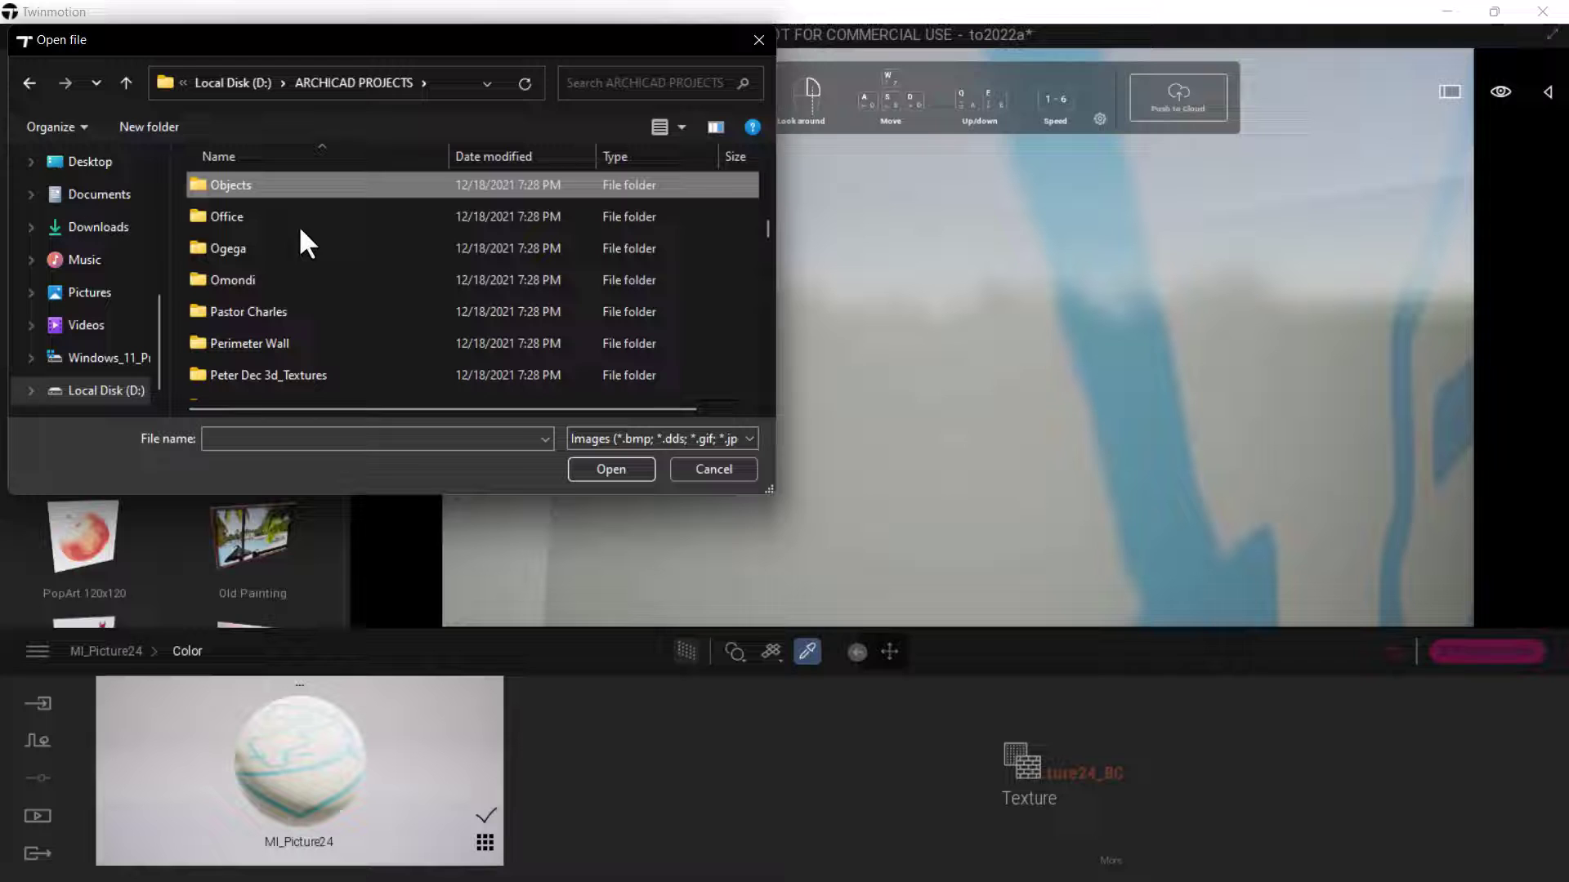
pyautogui.doubleClick(281, 195)
pyautogui.scroll(-5, 278, 294)
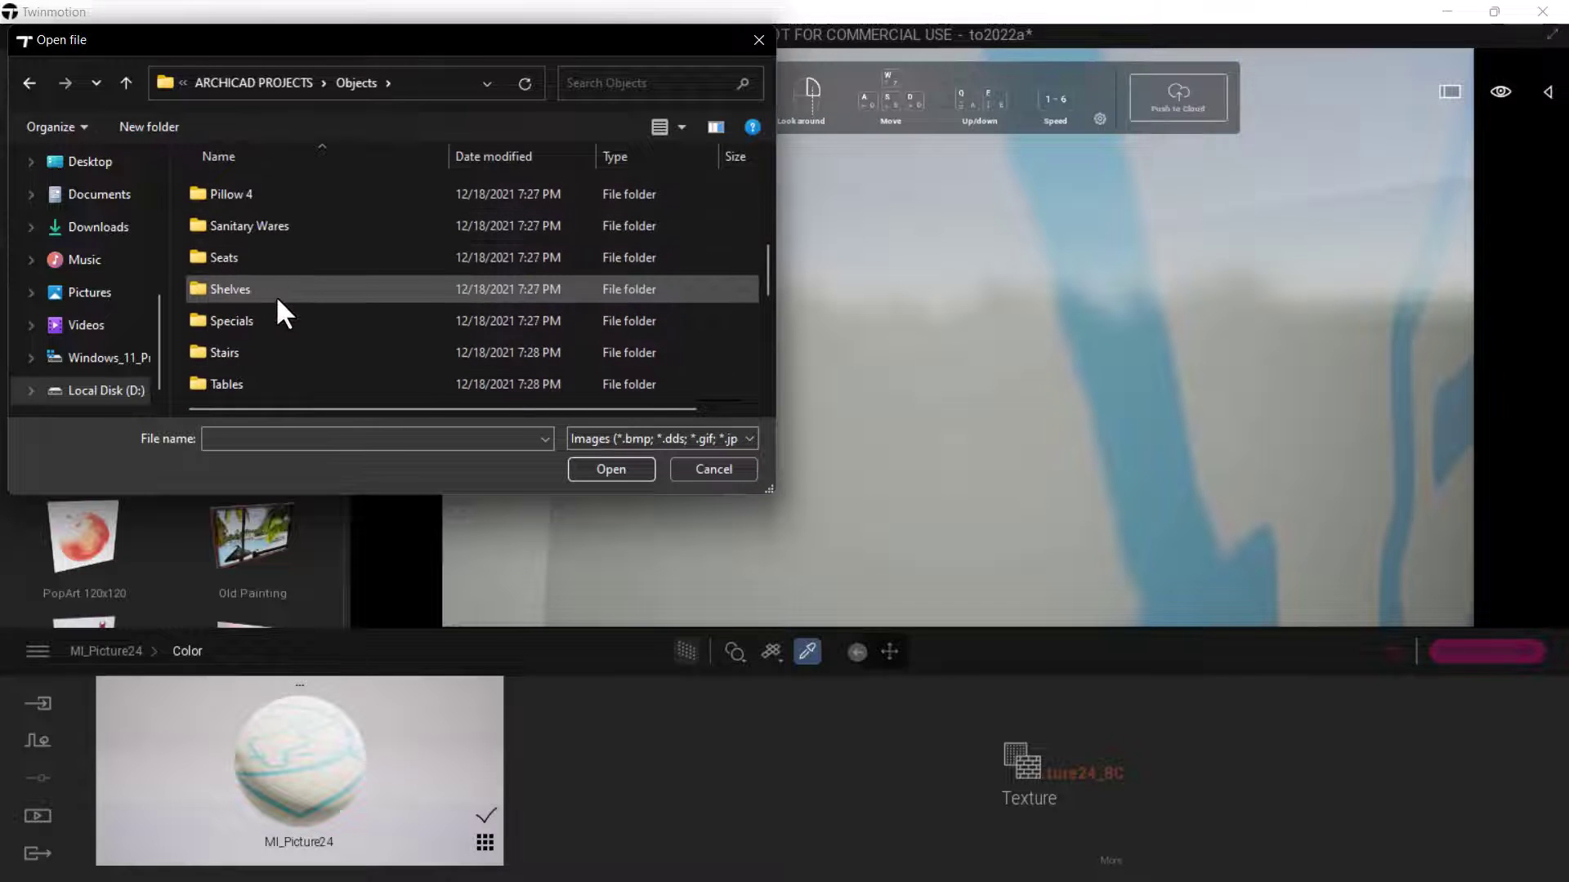
pyautogui.scroll(-5, 286, 282)
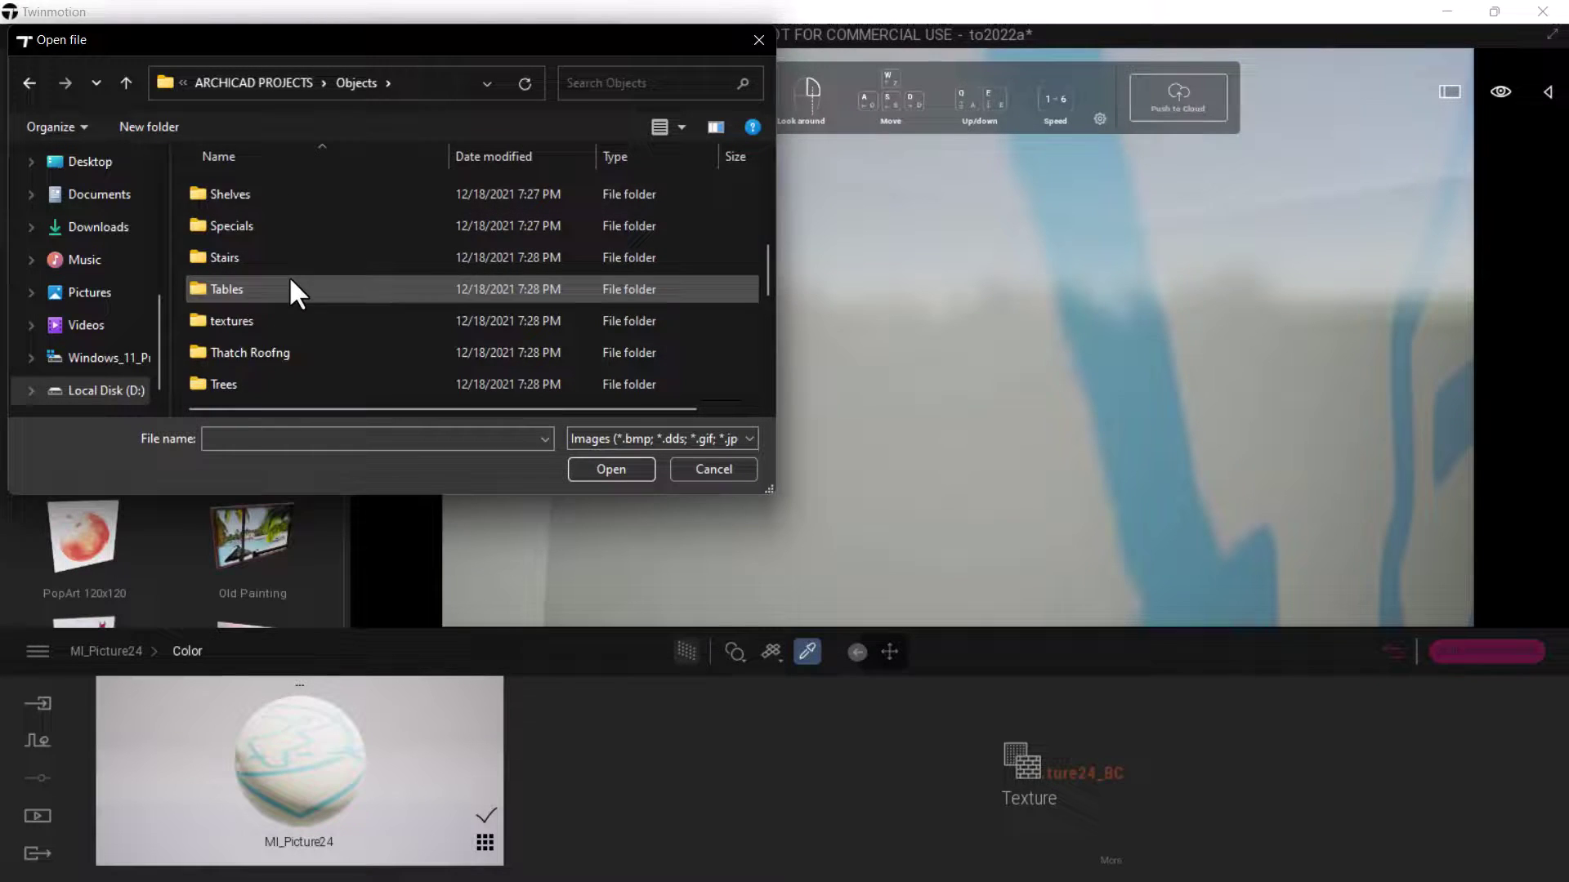
pyautogui.scroll(5, 290, 278)
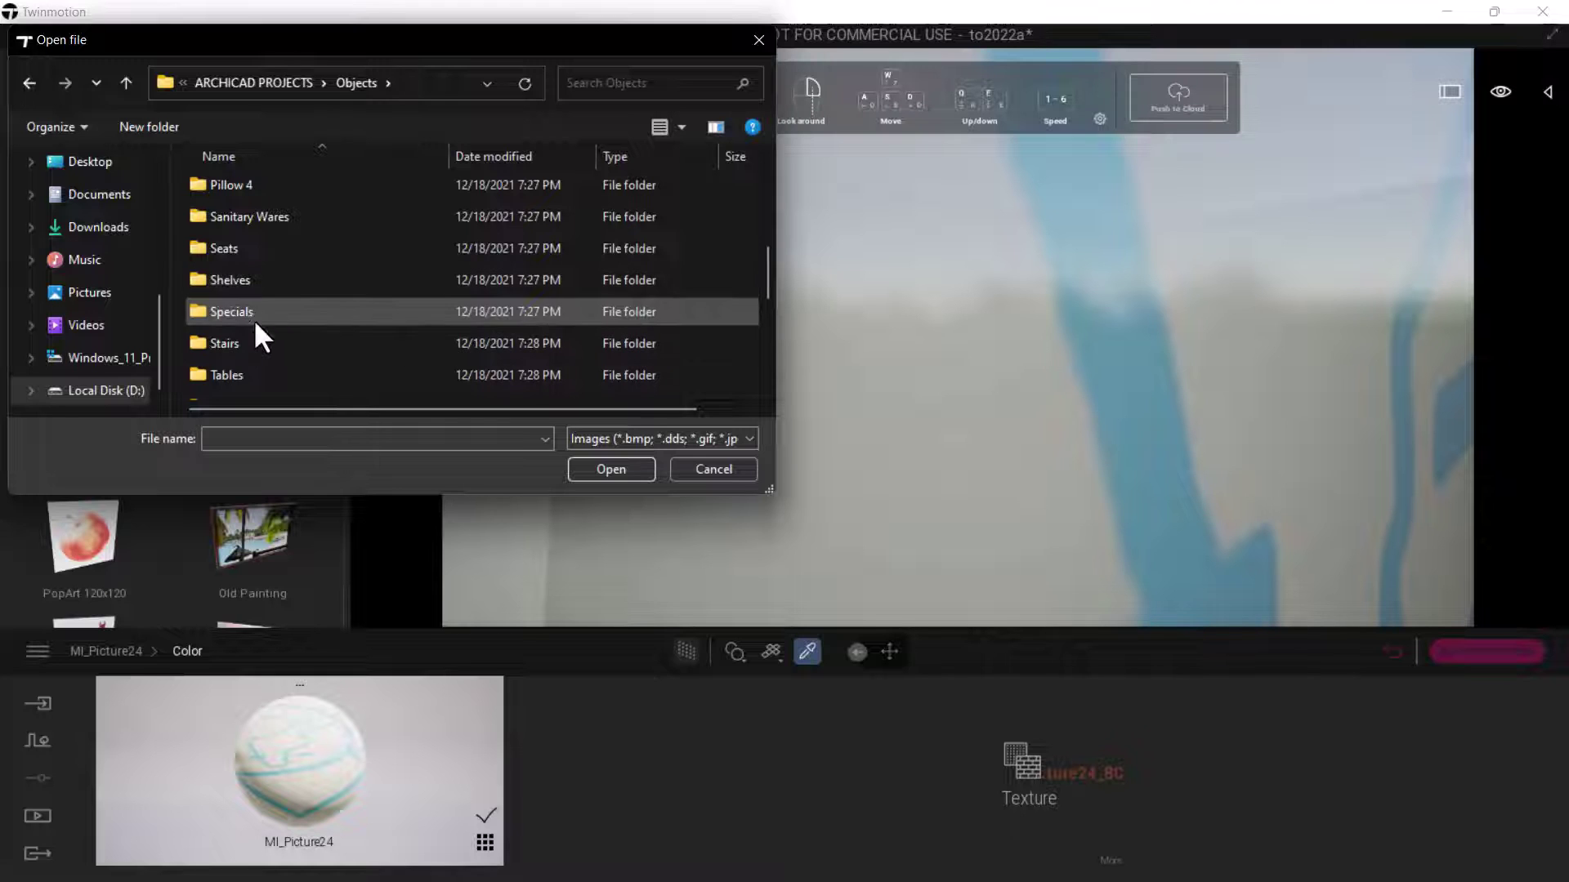
pyautogui.scroll(-2, 260, 306)
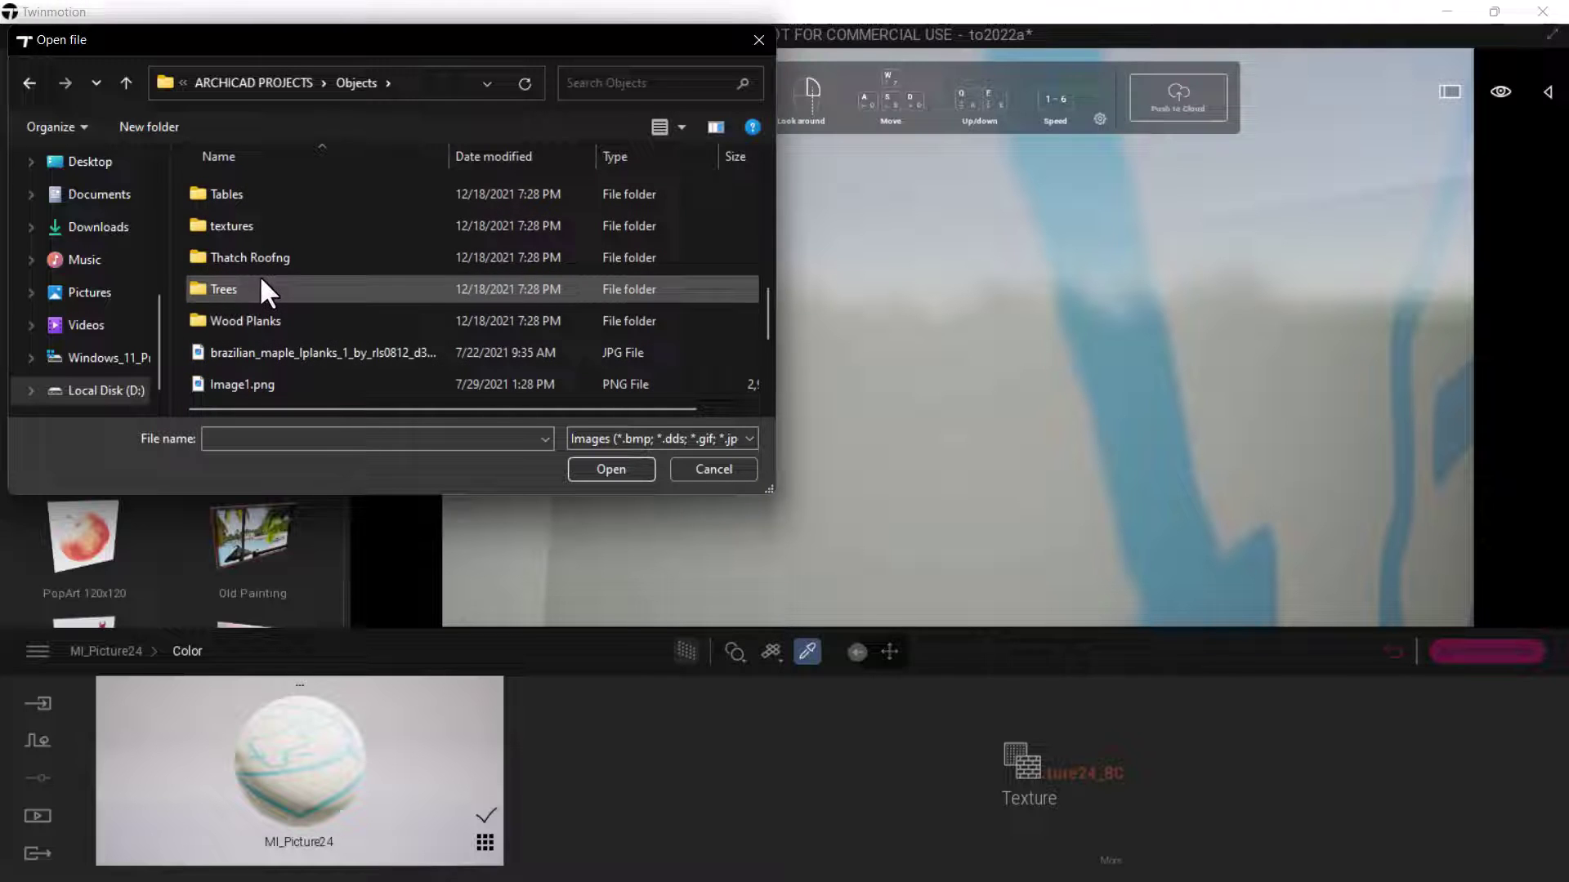
pyautogui.doubleClick(262, 225)
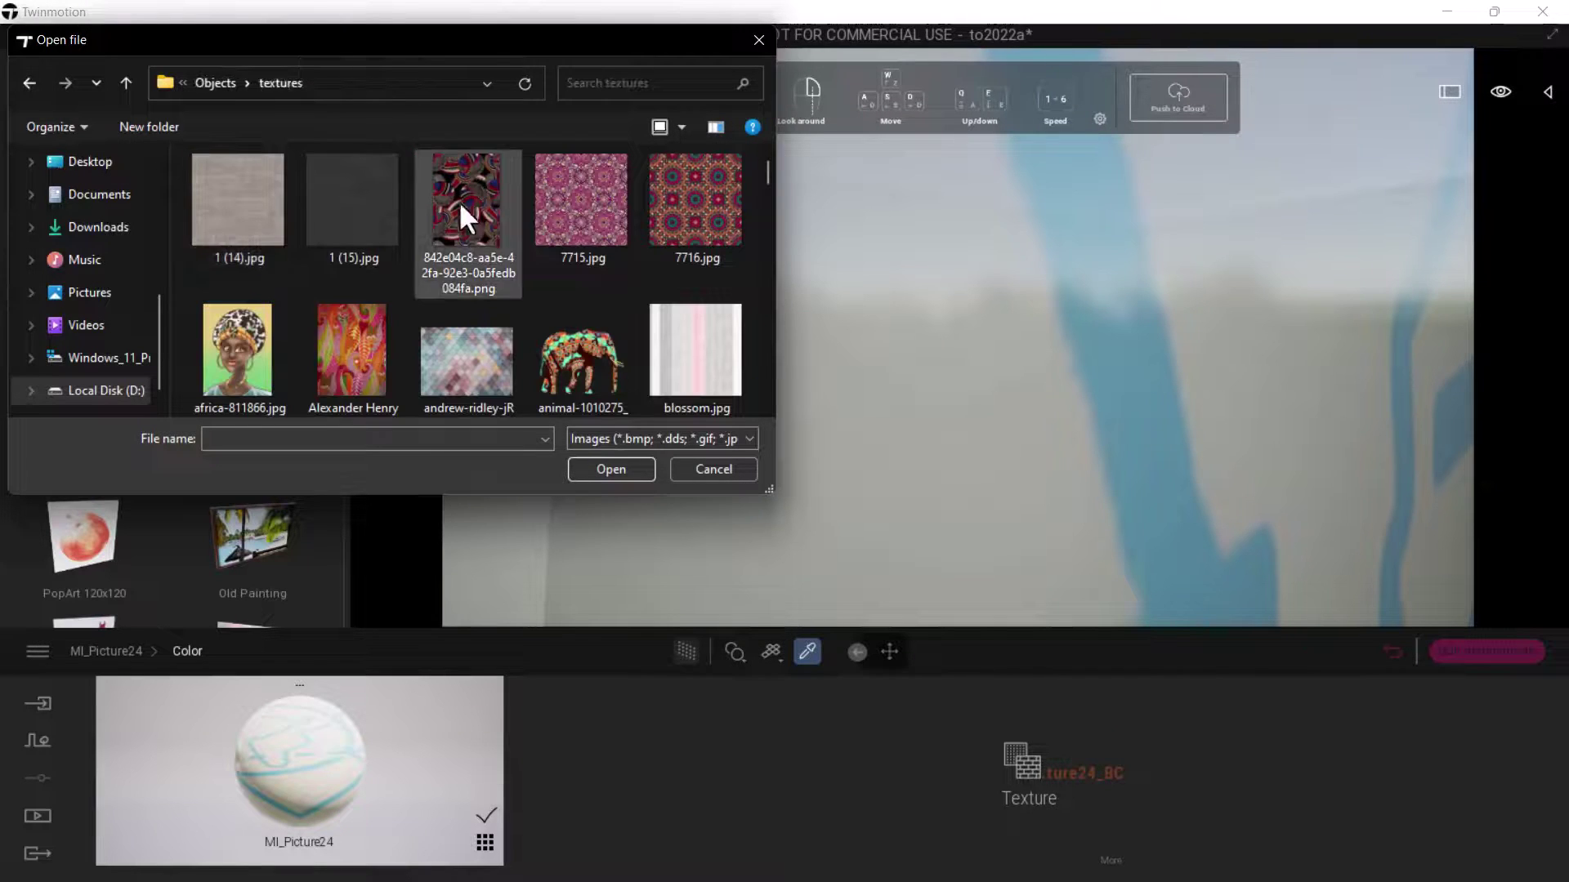
pyautogui.click(252, 330)
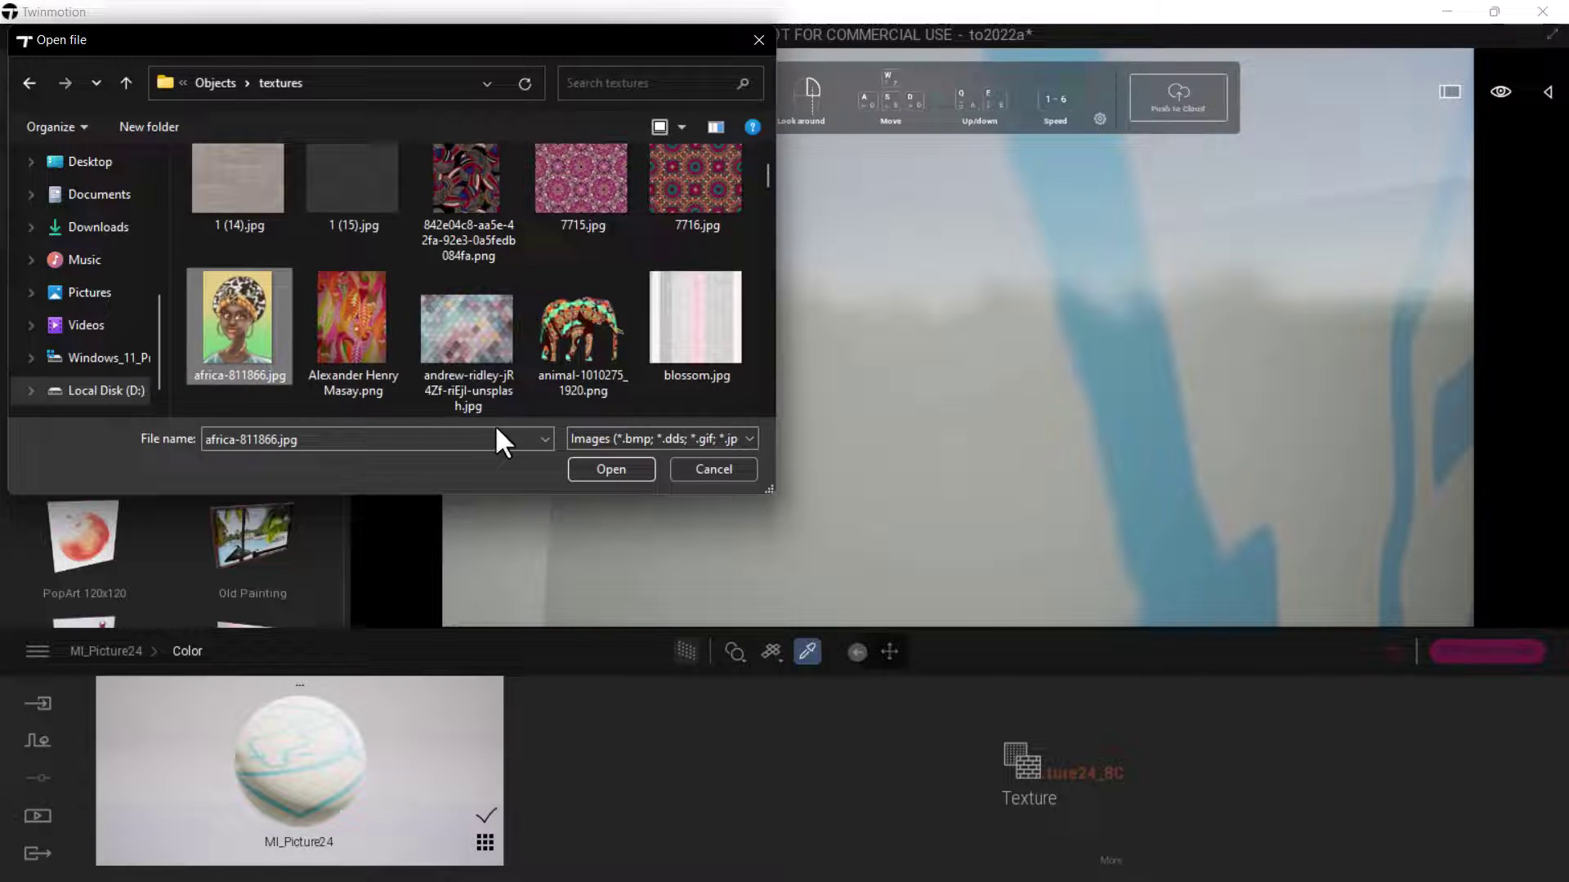
pyautogui.click(634, 464)
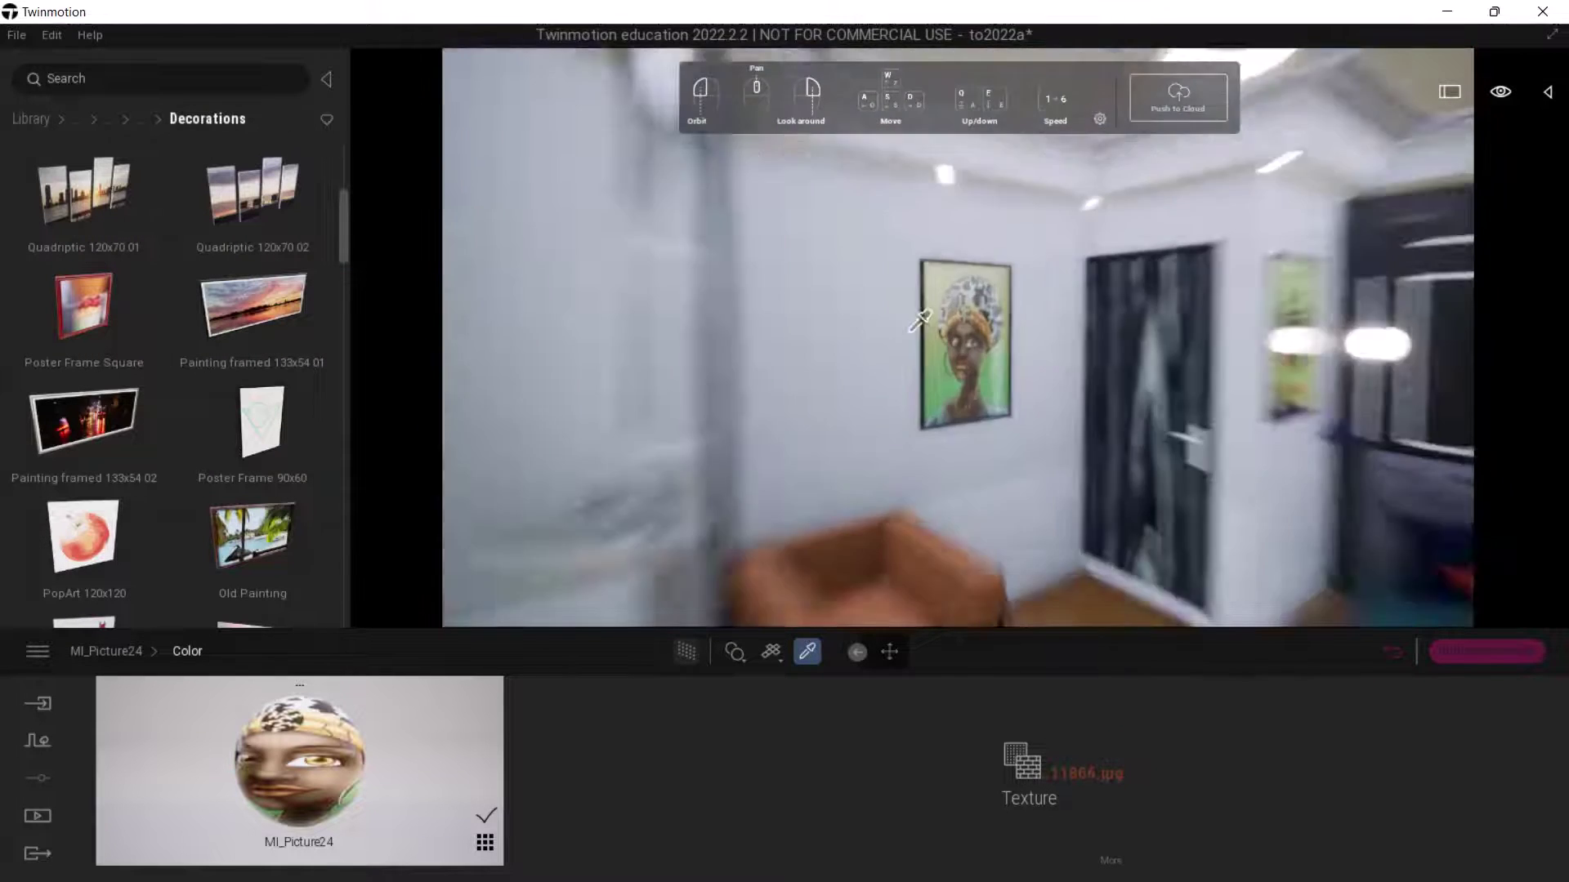
# Place a Painting framed 133x54 02 on the wall above the armchair, beside the portrait poster.
pyautogui.scroll(5, 1010, 417)
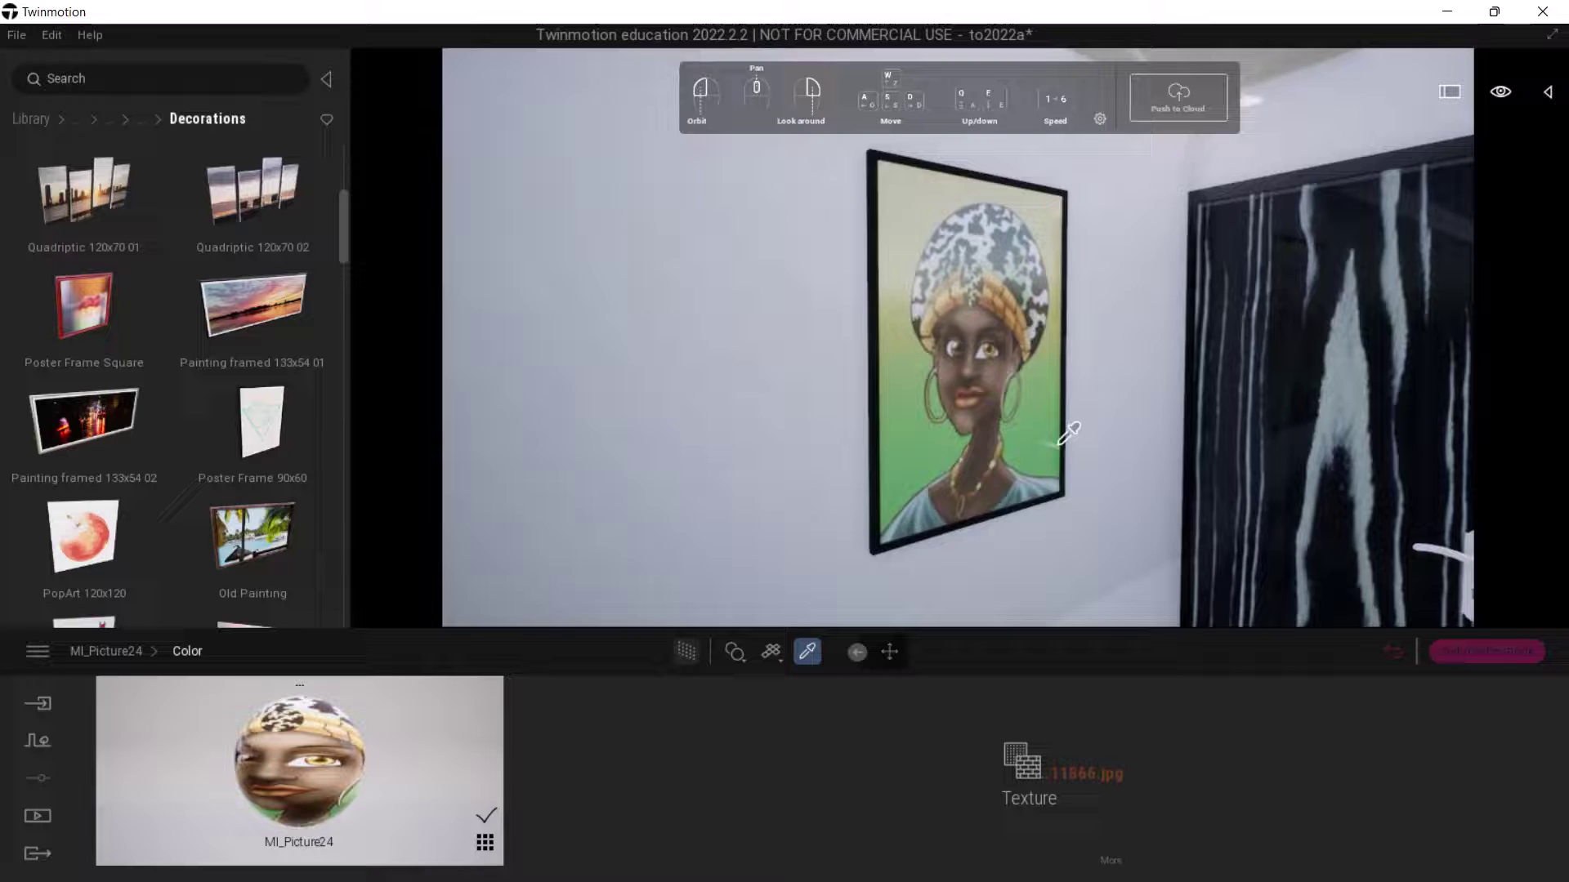
pyautogui.moveTo(1056, 447); pyautogui.dragTo(858, 356, button='right')
pyautogui.scroll(-10, 869, 344)
pyautogui.scroll(3, 1155, 402)
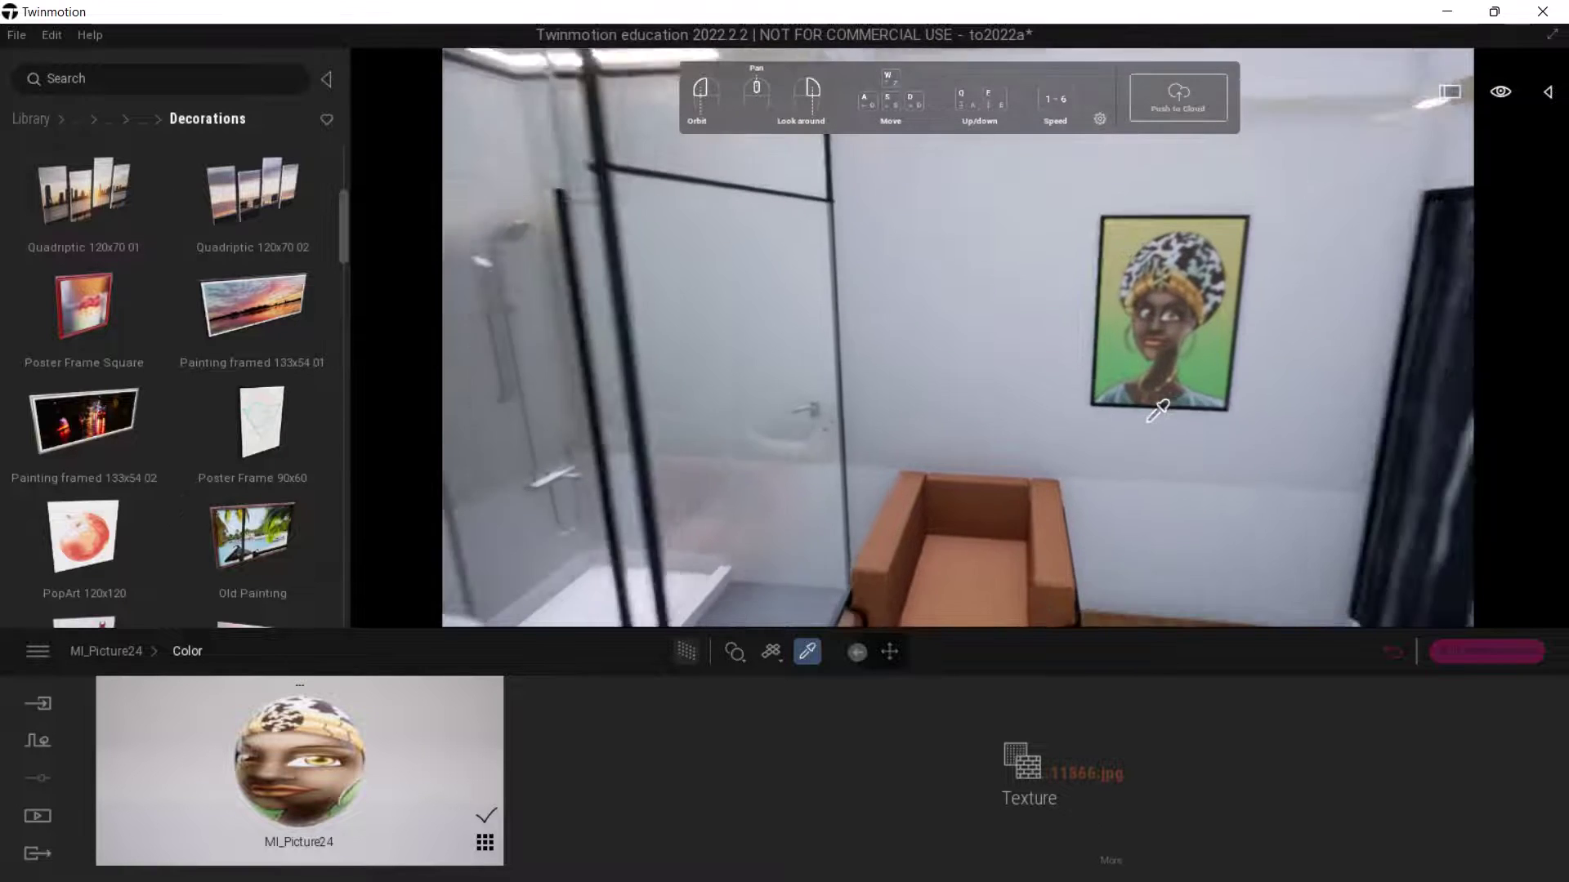
pyautogui.scroll(-1, 67, 424)
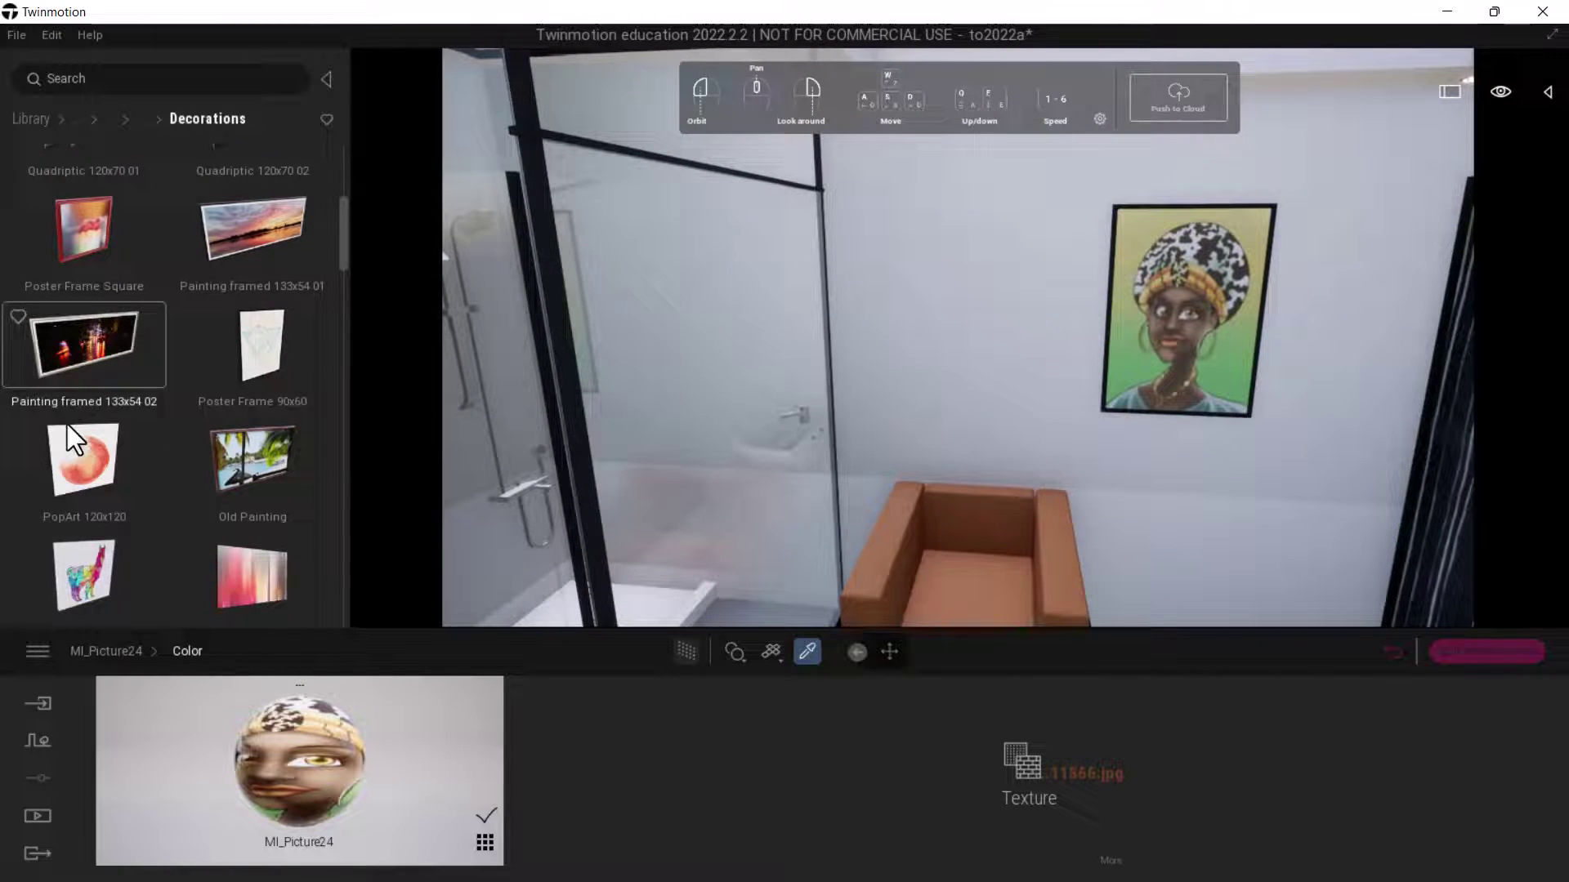
pyautogui.moveTo(81, 356)
pyautogui.mouseDown()
pyautogui.moveTo(817, 292)
pyautogui.moveTo(1059, 237)
pyautogui.moveTo(1038, 196)
pyautogui.mouseUp()
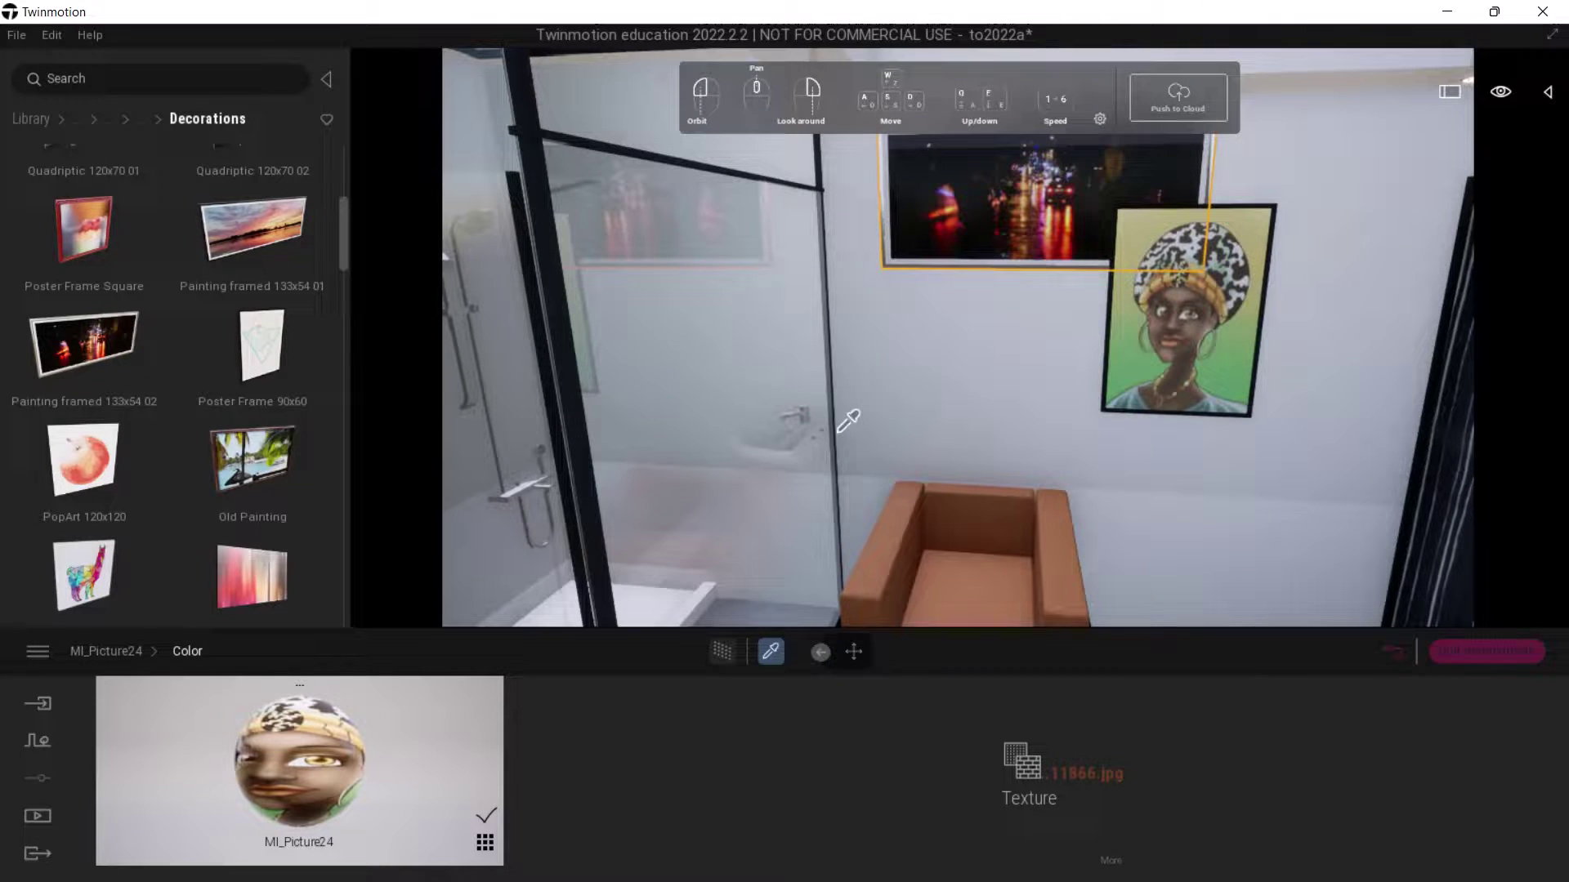
# Sample the new painting's picture material and replace its color texture with animal-1010275_1920.png.
pyautogui.click(935, 141)
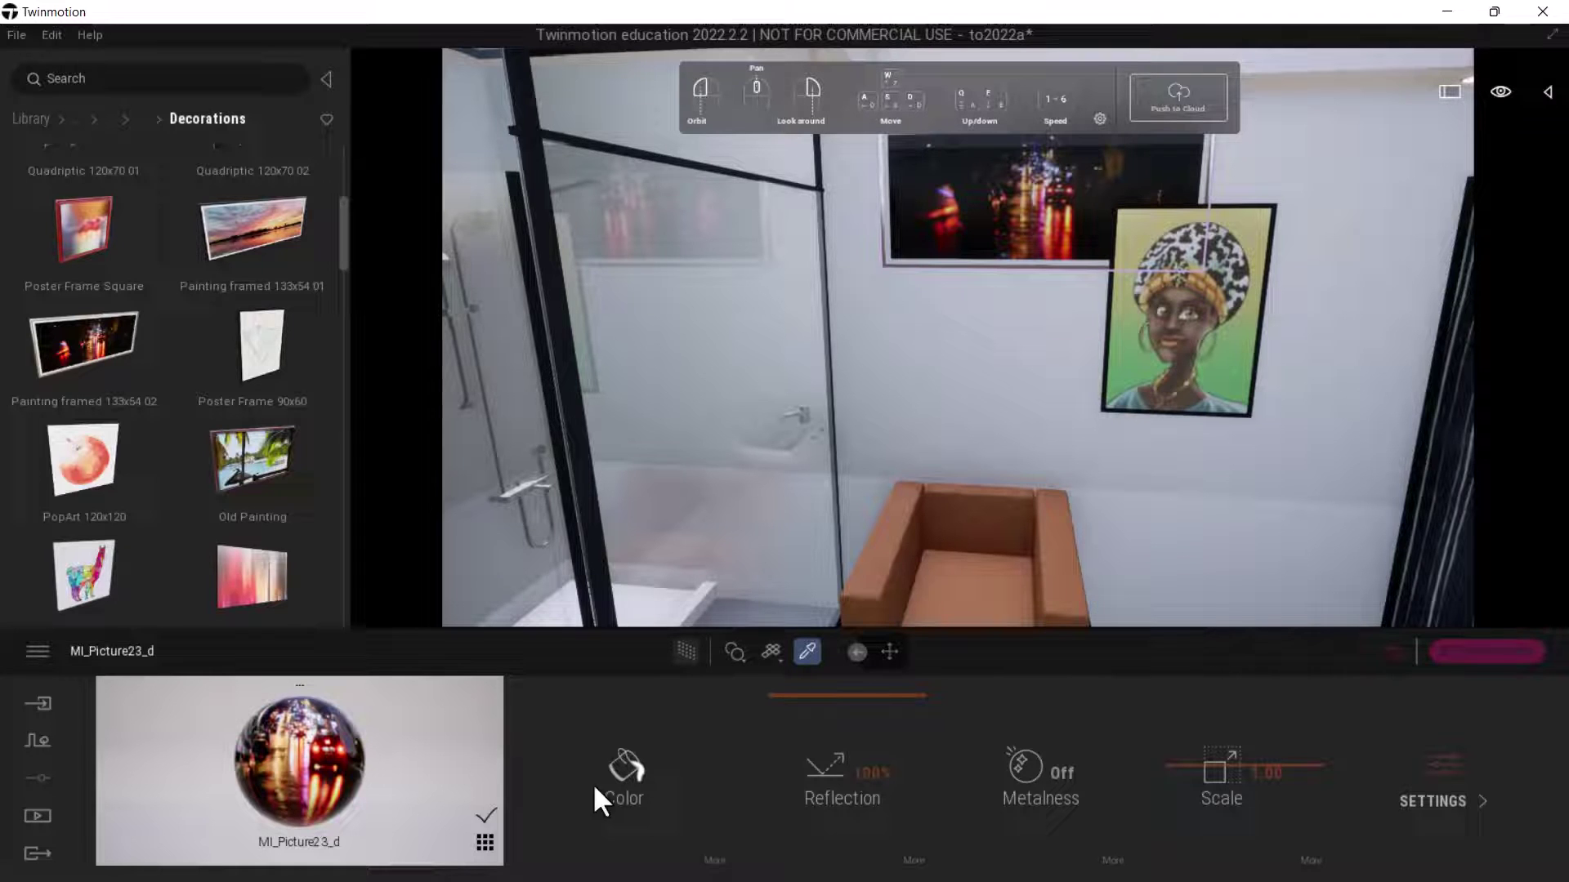
pyautogui.click(715, 860)
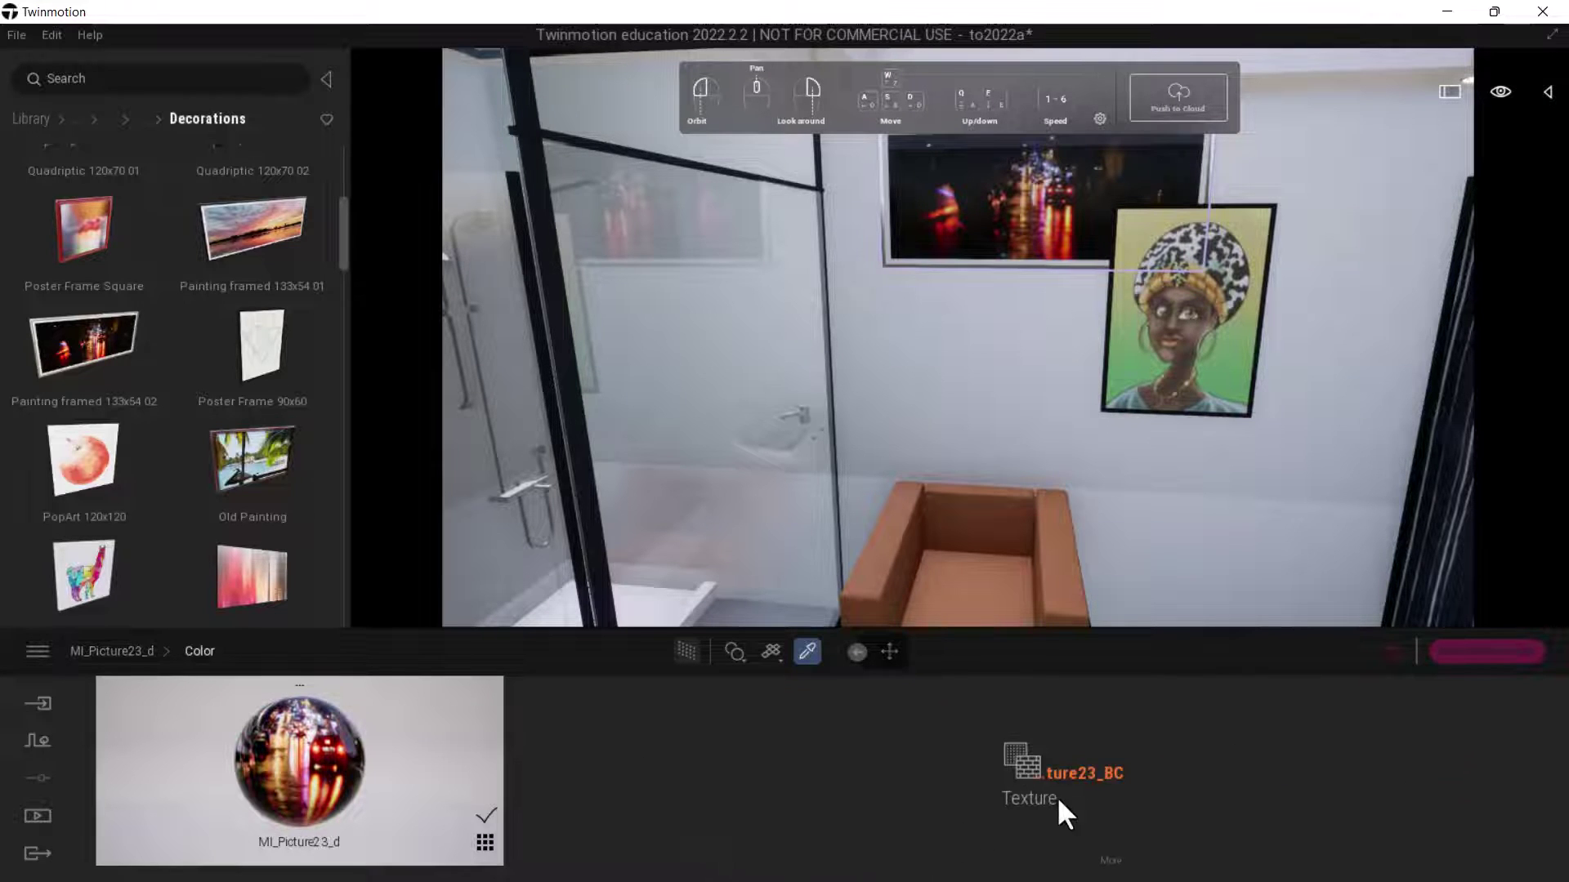
pyautogui.click(1080, 776)
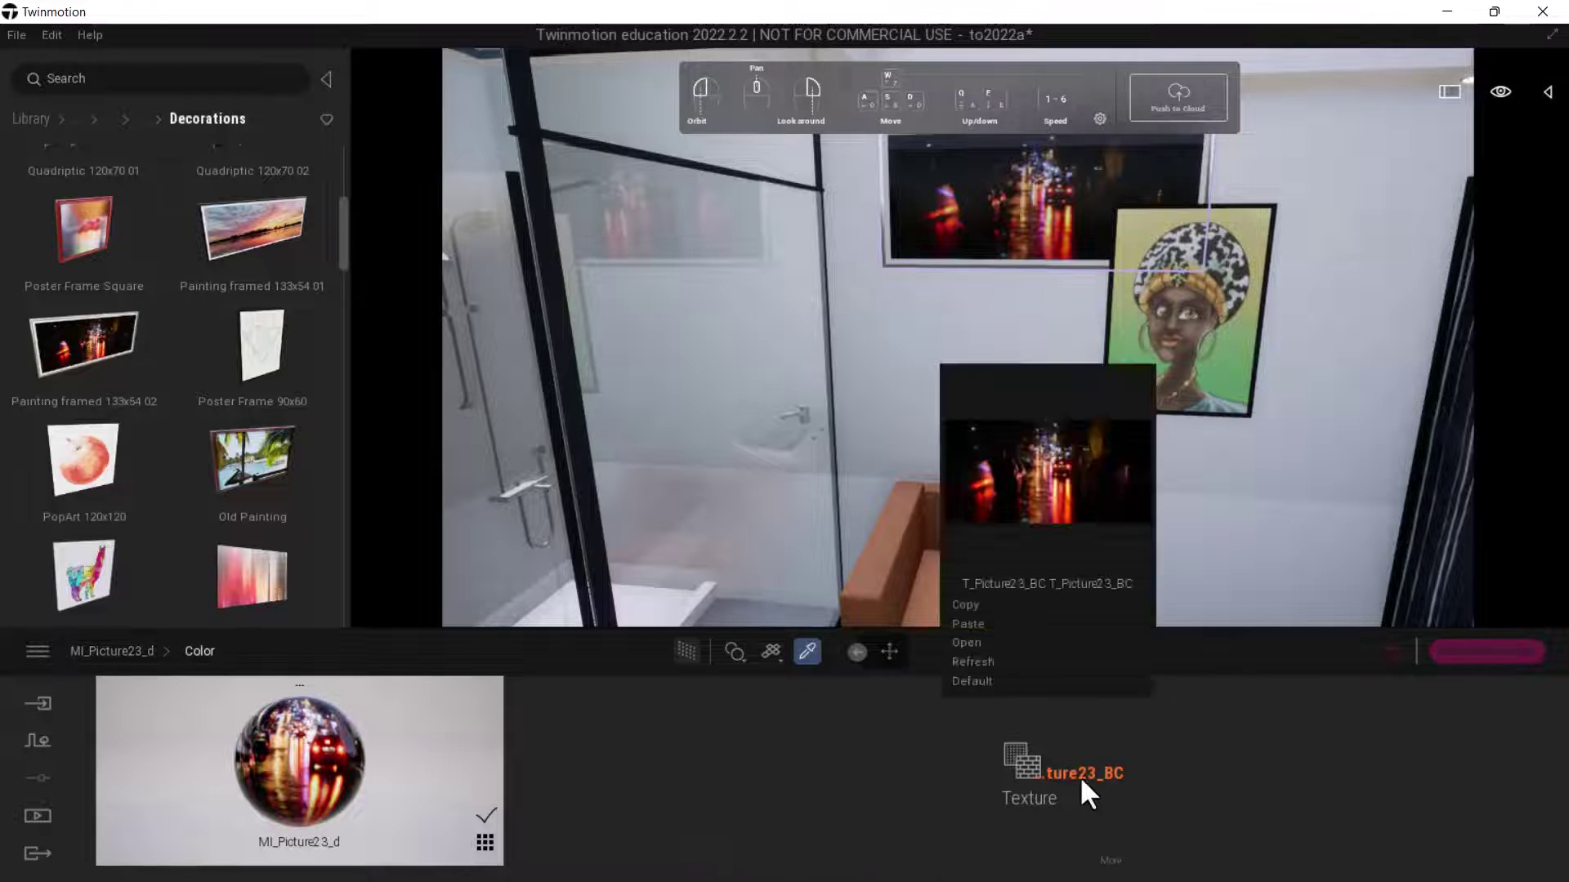
pyautogui.click(973, 644)
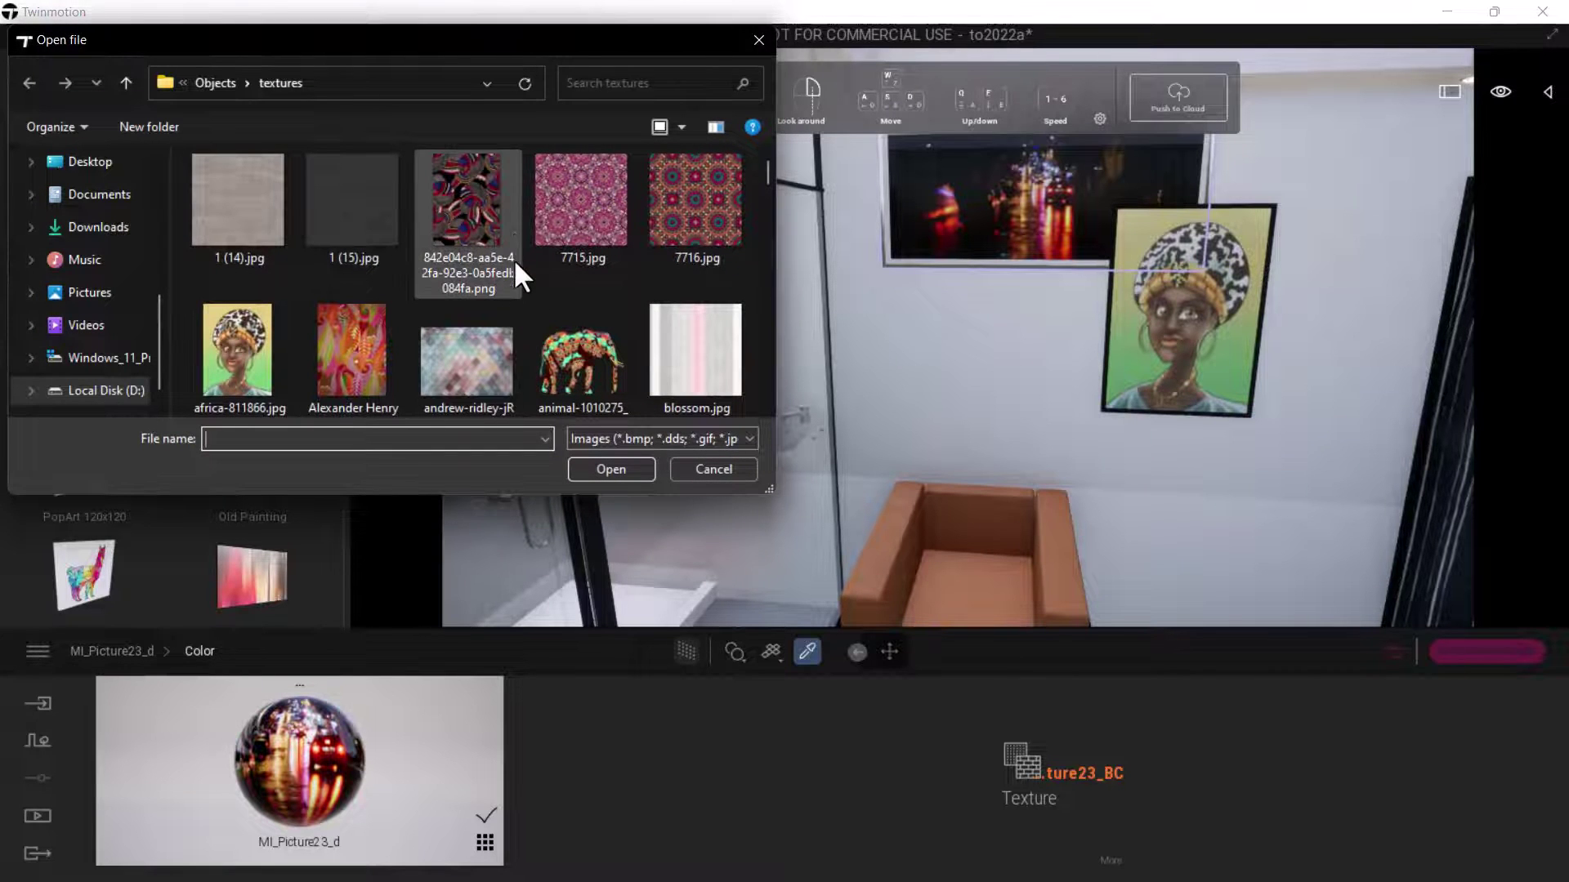
pyautogui.click(562, 318)
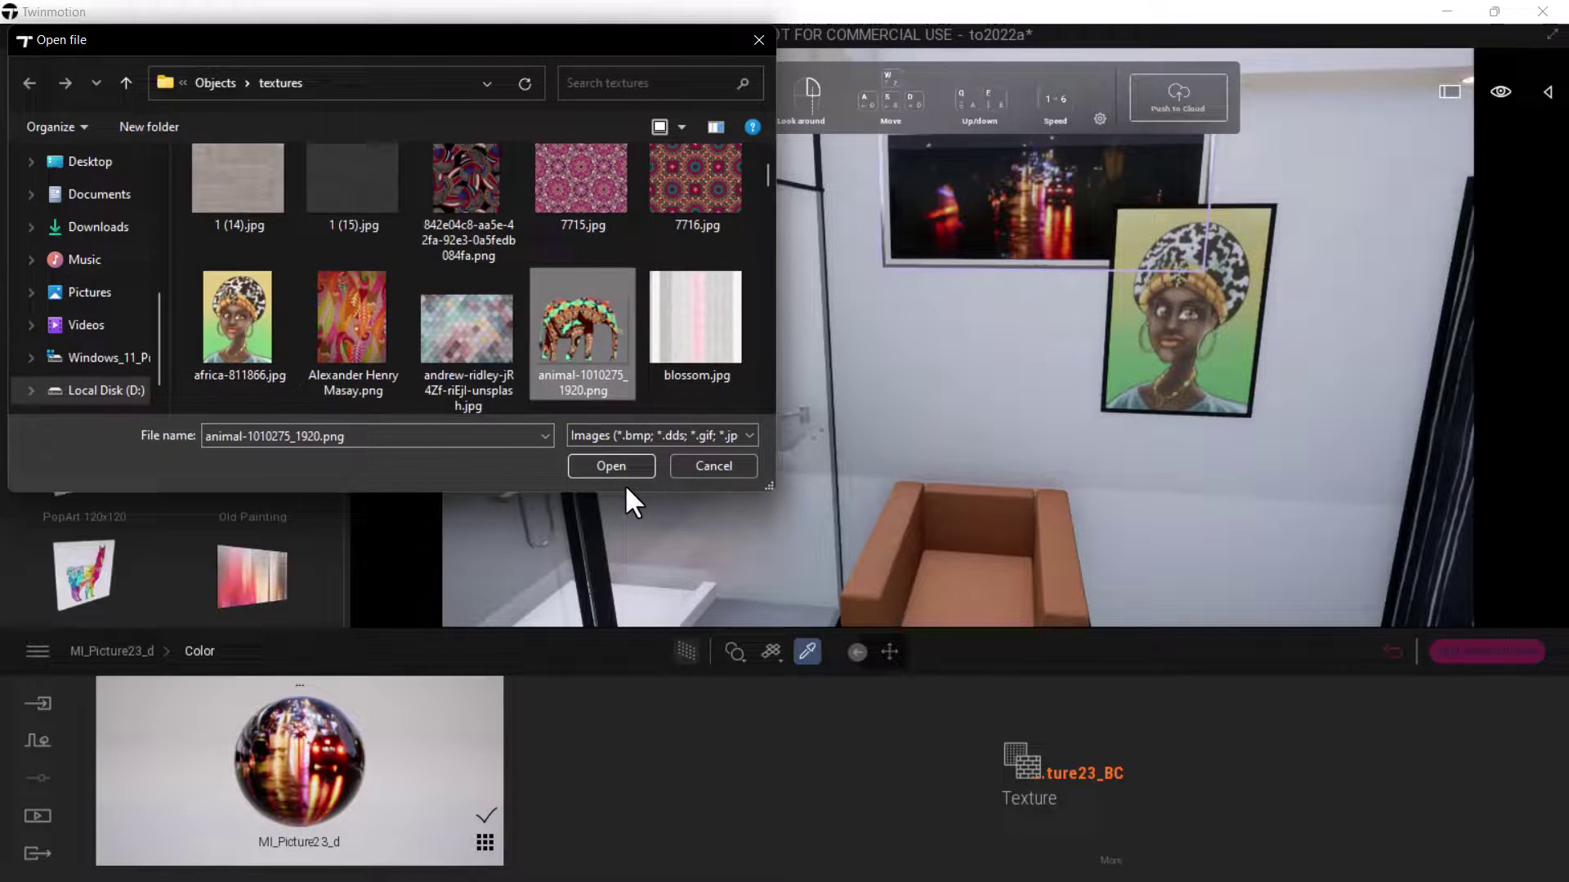
pyautogui.click(626, 473)
# Examine the elephant painting and the portrait poster up close and from across the bedroom.
pyautogui.moveTo(938, 348); pyautogui.dragTo(1046, 169, button='right')
pyautogui.scroll(2, 948, 348)
pyautogui.moveTo(948, 347); pyautogui.dragTo(963, 457, button='right')
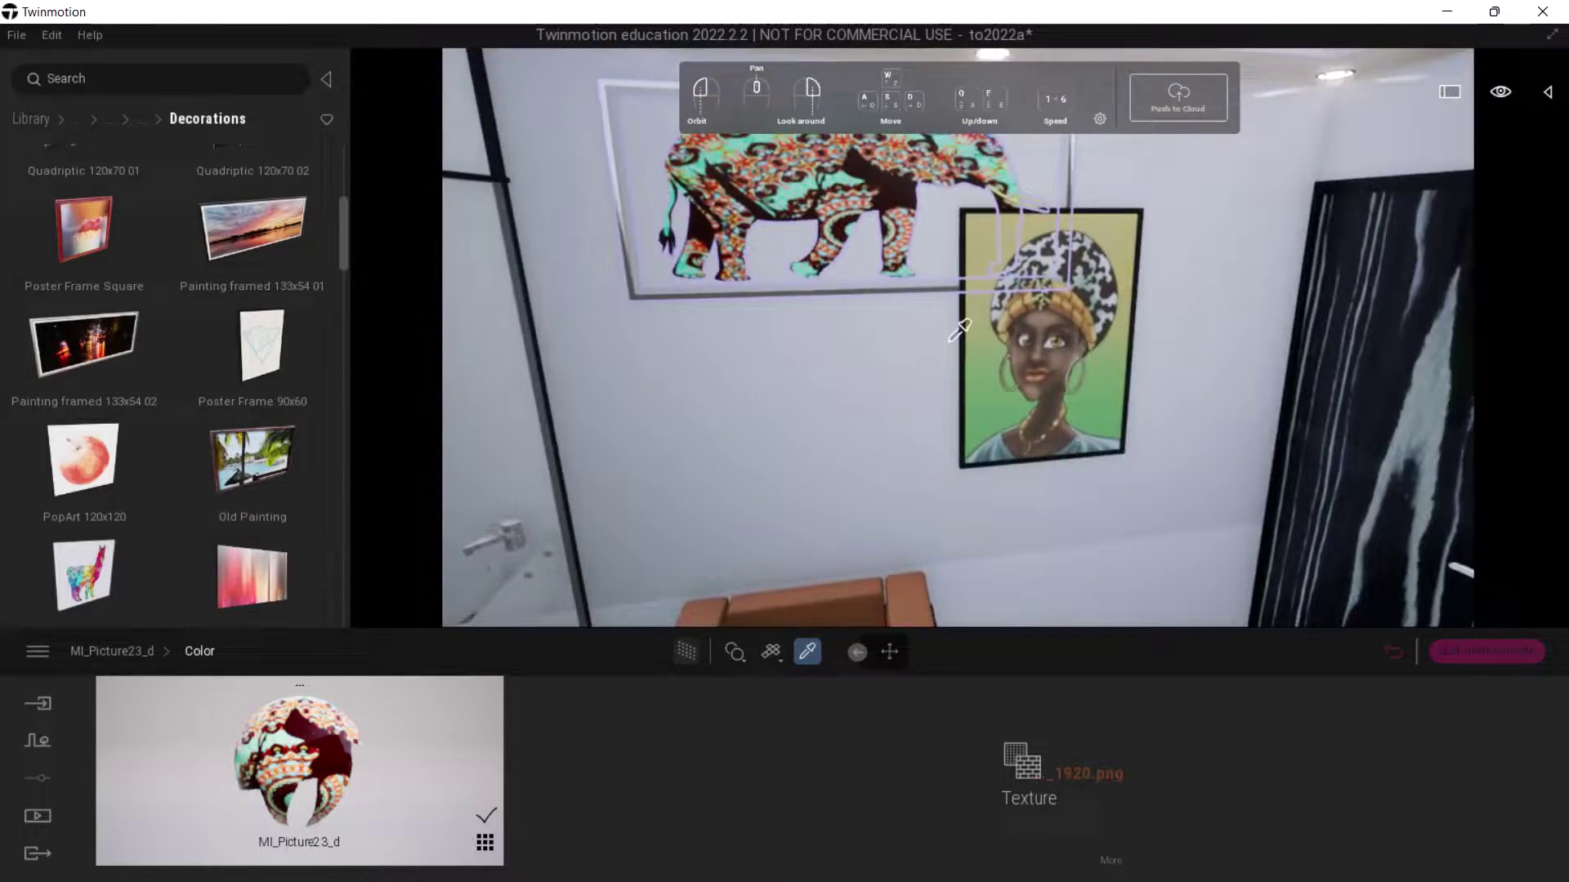
pyautogui.scroll(3, 960, 333)
pyautogui.moveTo(984, 360); pyautogui.dragTo(1087, 356, button='right')
pyautogui.scroll(-3, 987, 321)
pyautogui.scroll(-3, 987, 319)
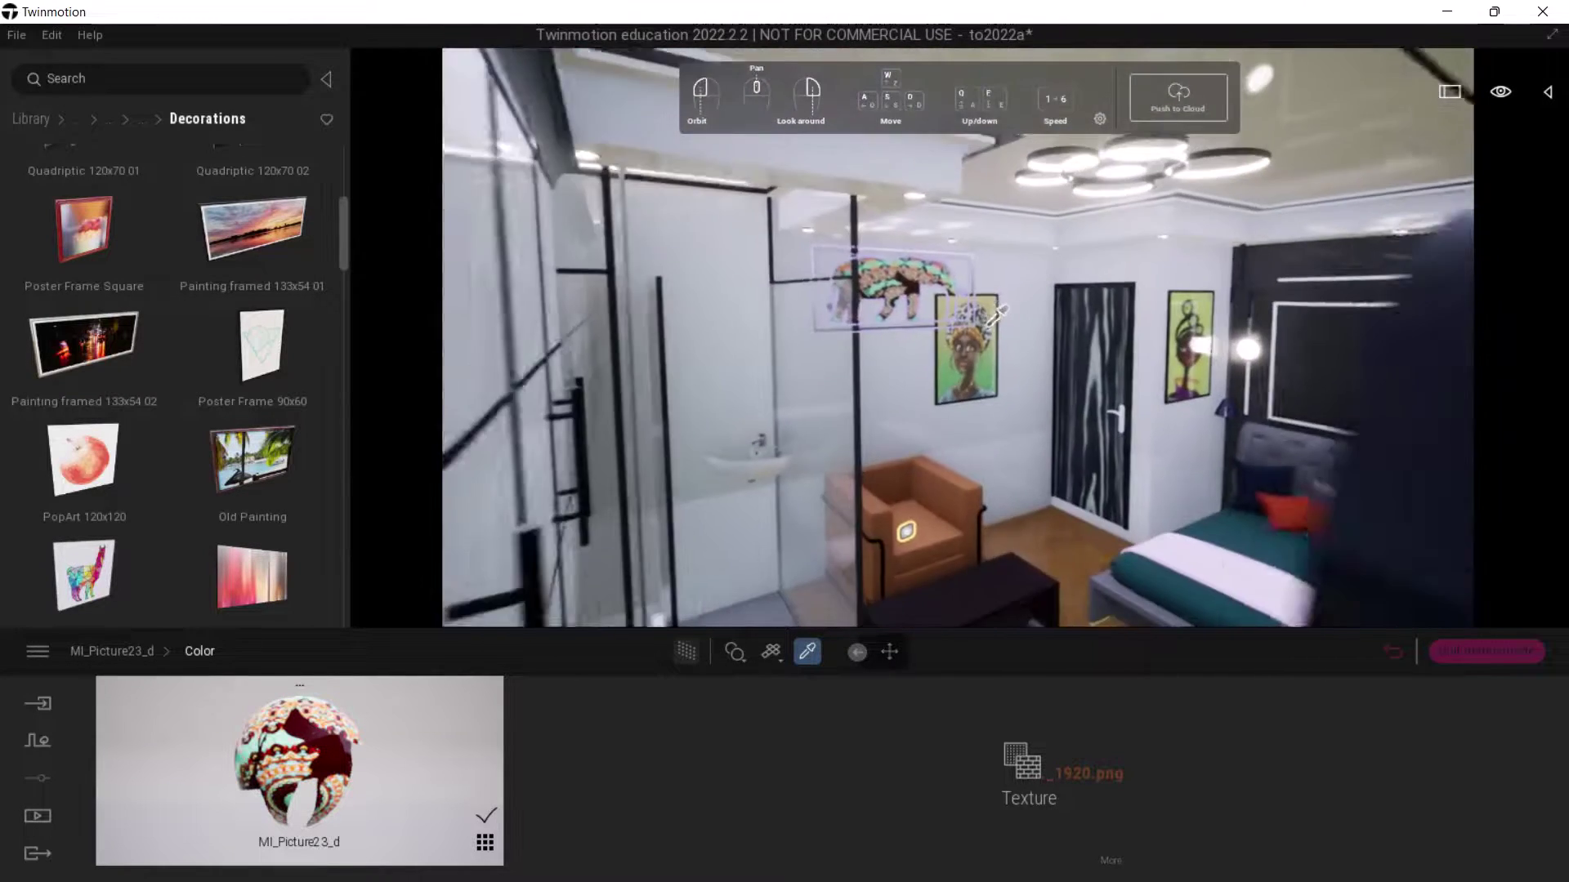
pyautogui.scroll(3, 965, 368)
pyautogui.press('s')
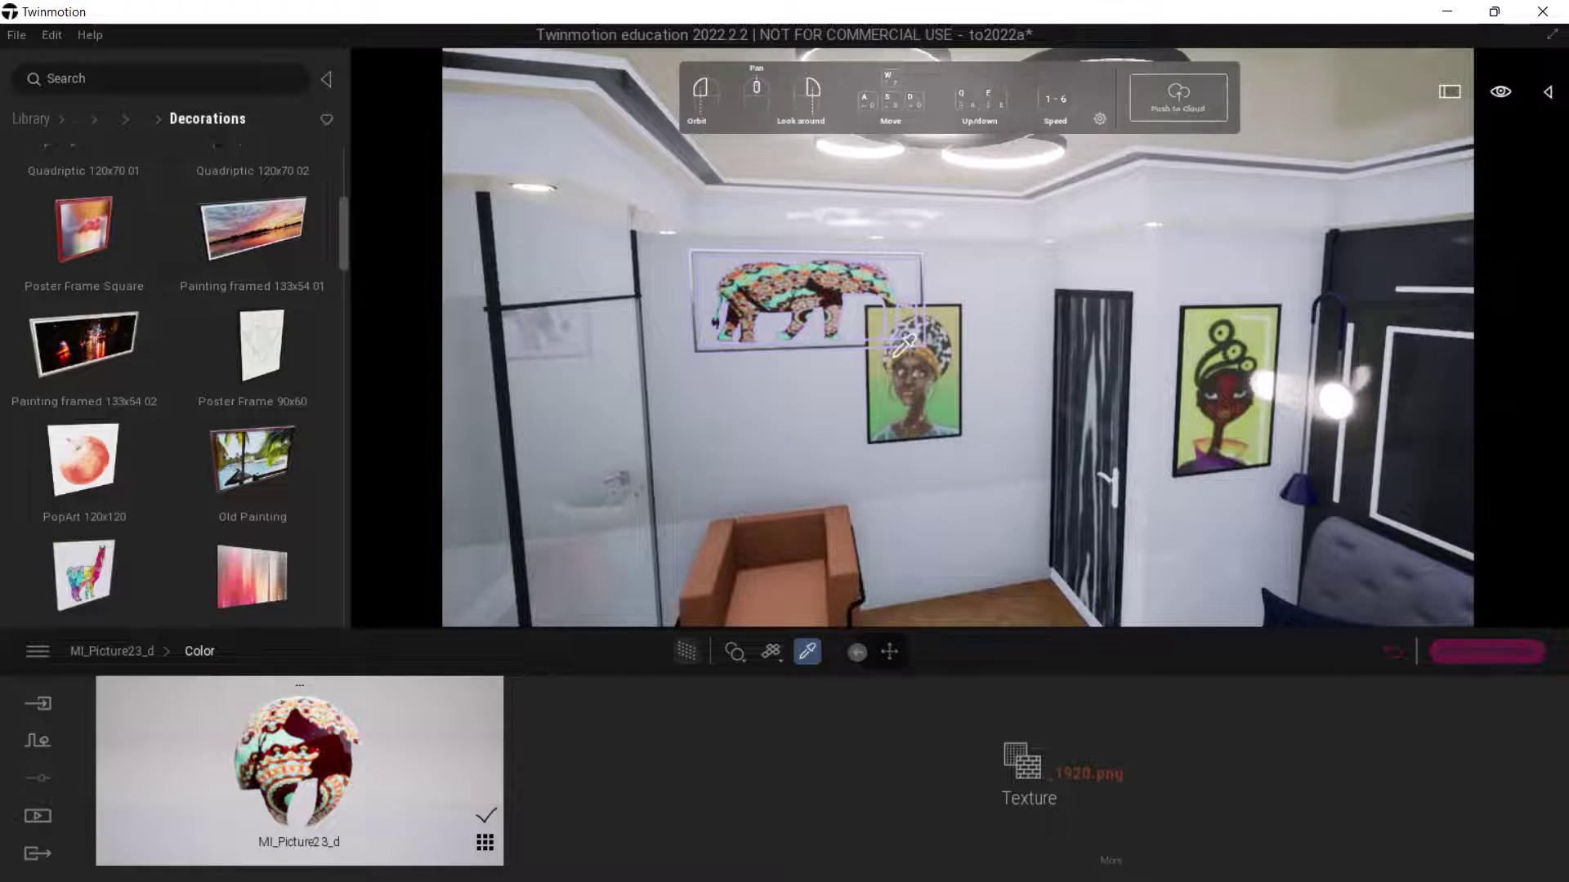
pyautogui.press('w')
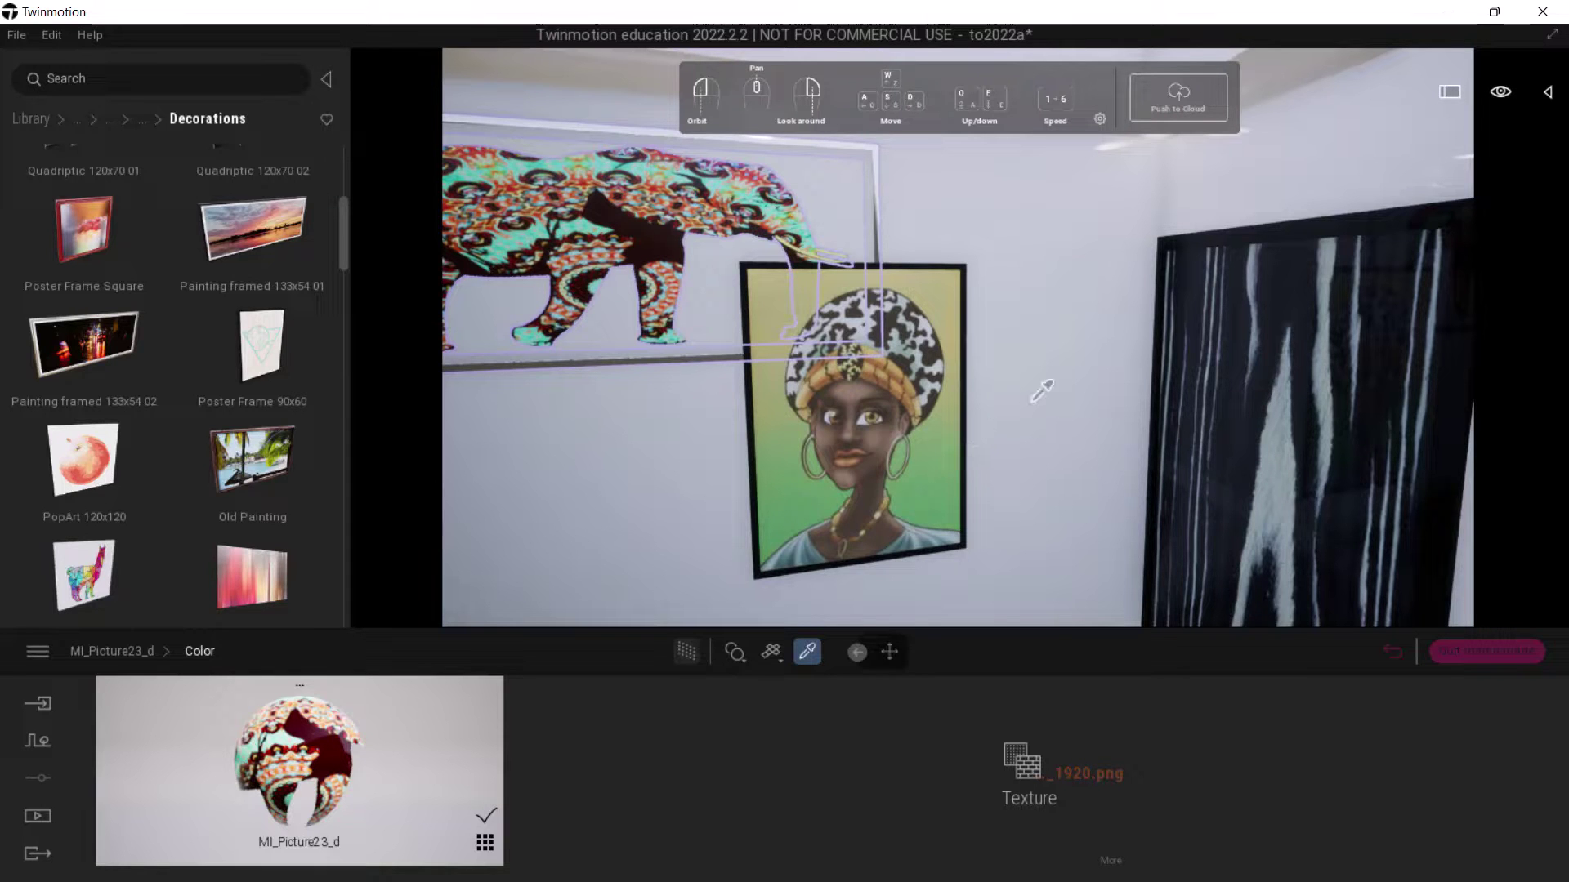
# Sample the door's material, and view the four-panel picture beside the window and the dark headboard wall.
pyautogui.click(1286, 381)
pyautogui.scroll(-3, 1272, 344)
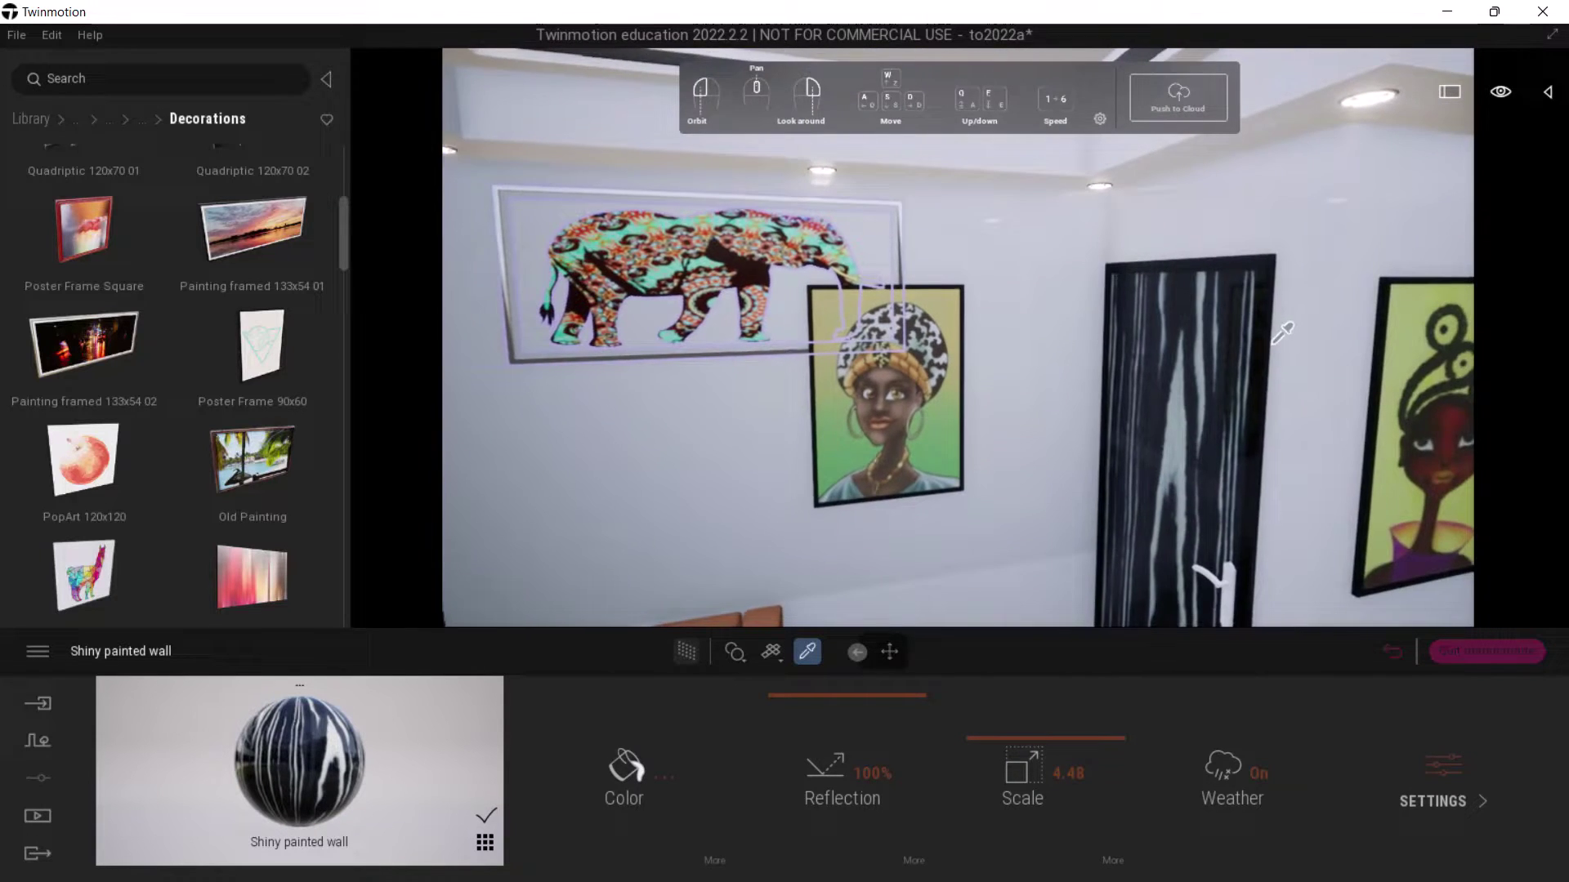
pyautogui.scroll(3, 1280, 399)
pyautogui.moveTo(1283, 392); pyautogui.dragTo(898, 384, button='right')
pyautogui.moveTo(1512, 393)
pyautogui.mouseDown(button='right')
pyautogui.moveTo(1259, 344)
pyautogui.moveTo(1340, 441)
pyautogui.moveTo(1259, 392)
pyautogui.moveTo(1268, 405)
pyautogui.moveTo(1144, 402)
pyautogui.mouseUp(button='right')
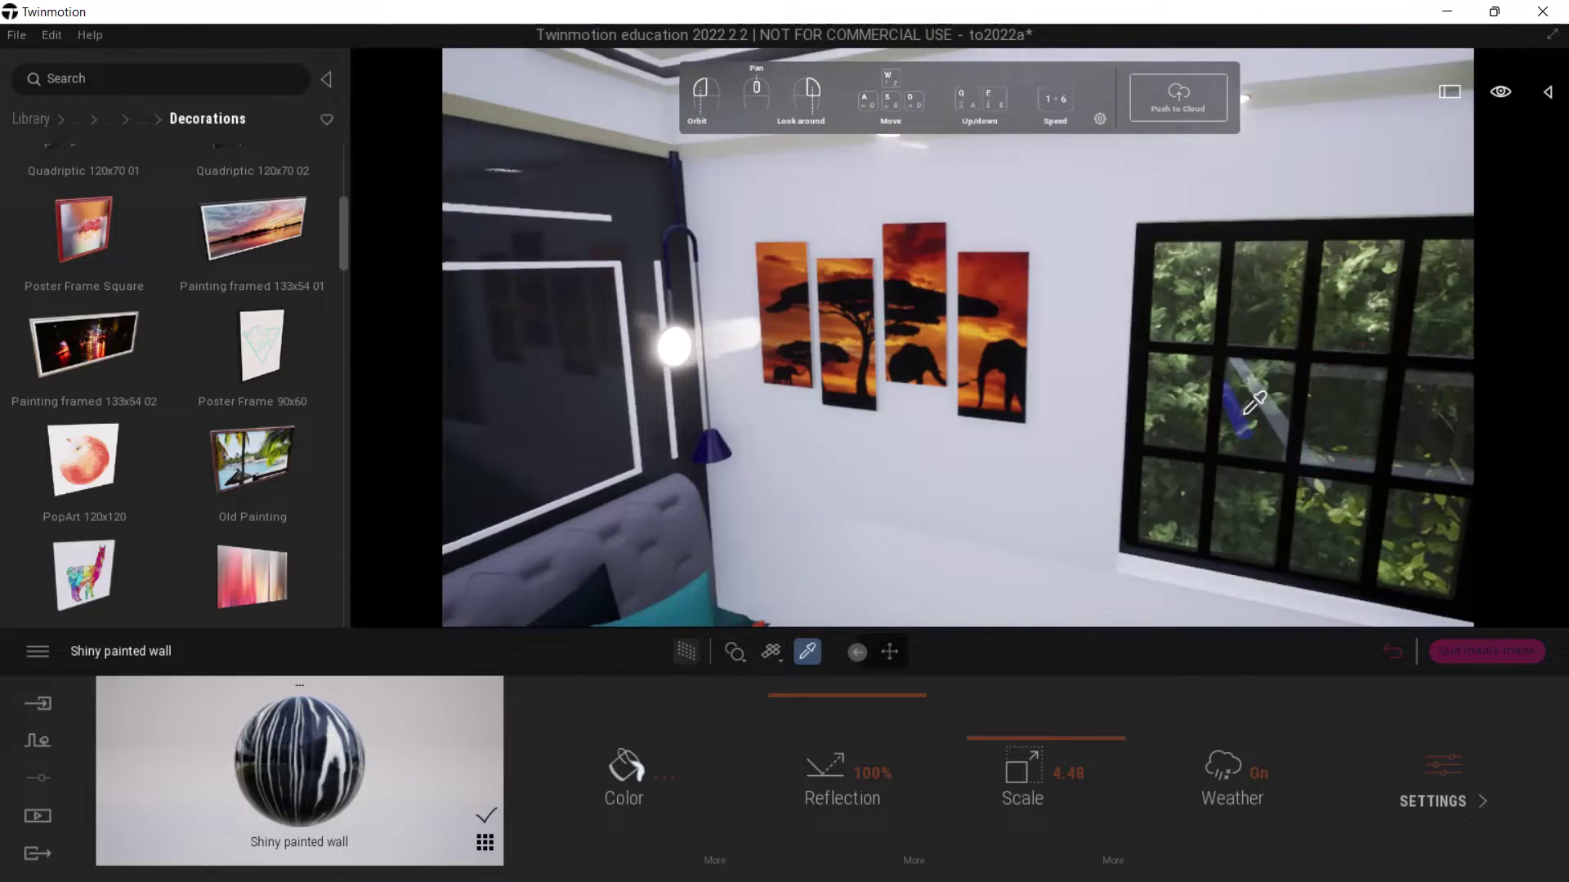
pyautogui.scroll(3, 1247, 409)
pyautogui.moveTo(1246, 409); pyautogui.dragTo(1389, 384, button='right')
pyautogui.scroll(3, 1236, 365)
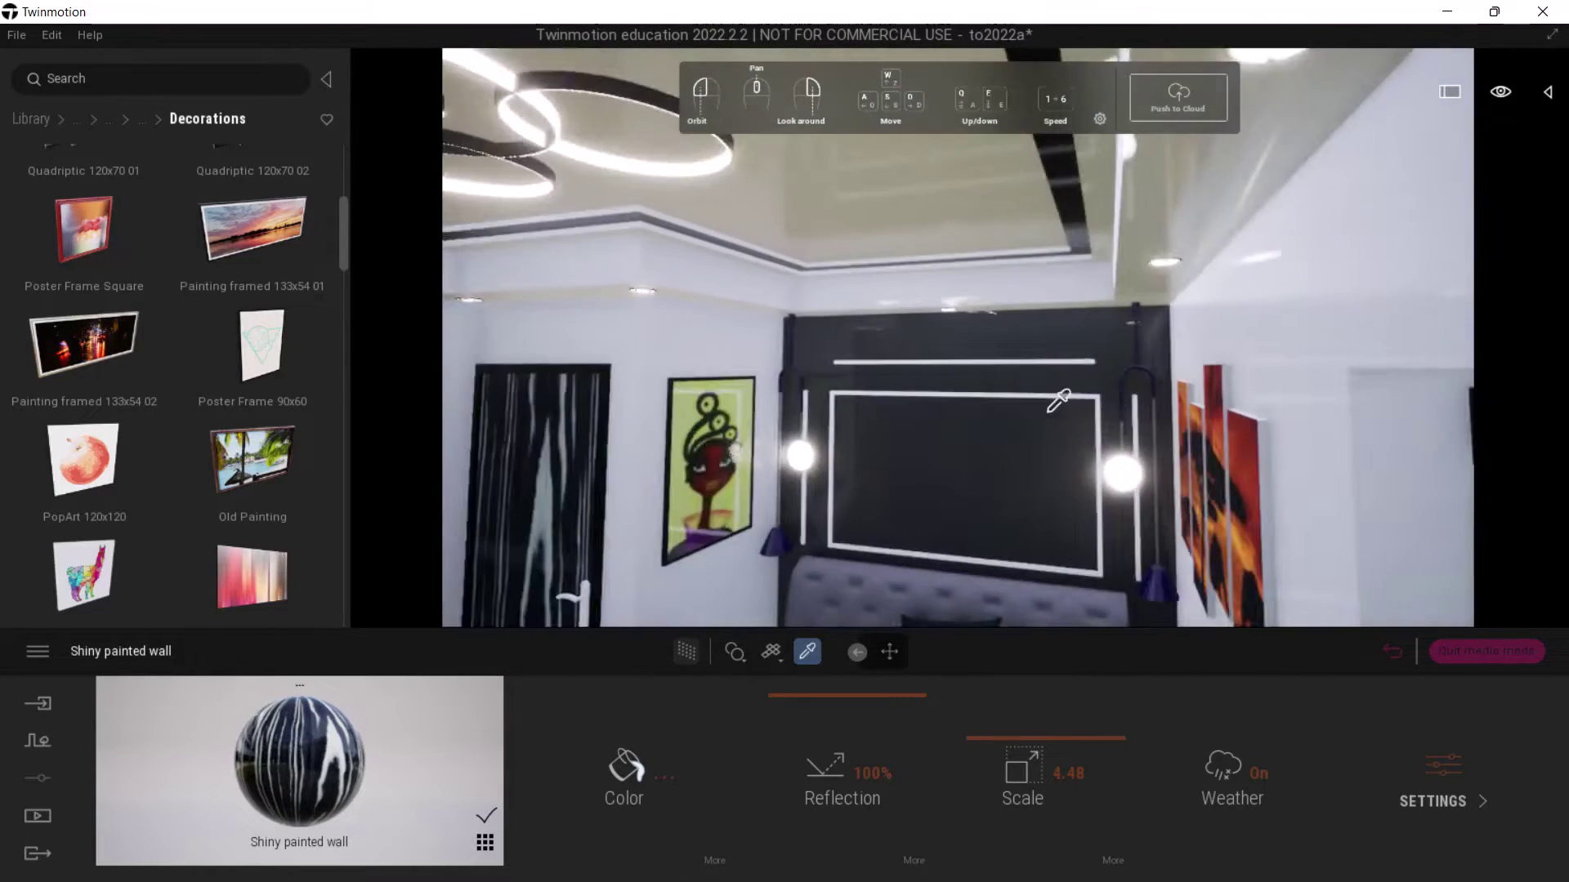